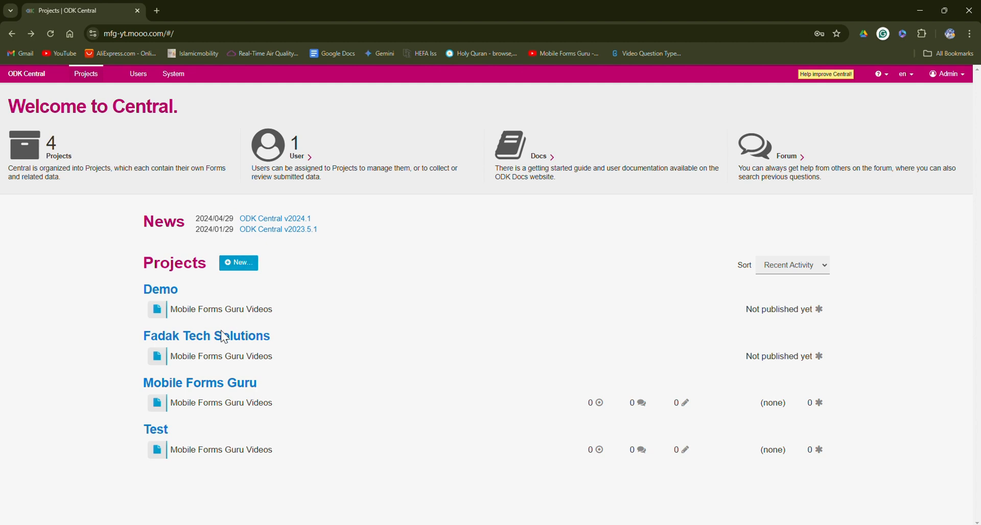
Create an app user with display name 'Enumerator' on the Mobile Forms Guru project's App Users page
left_click(208, 388)
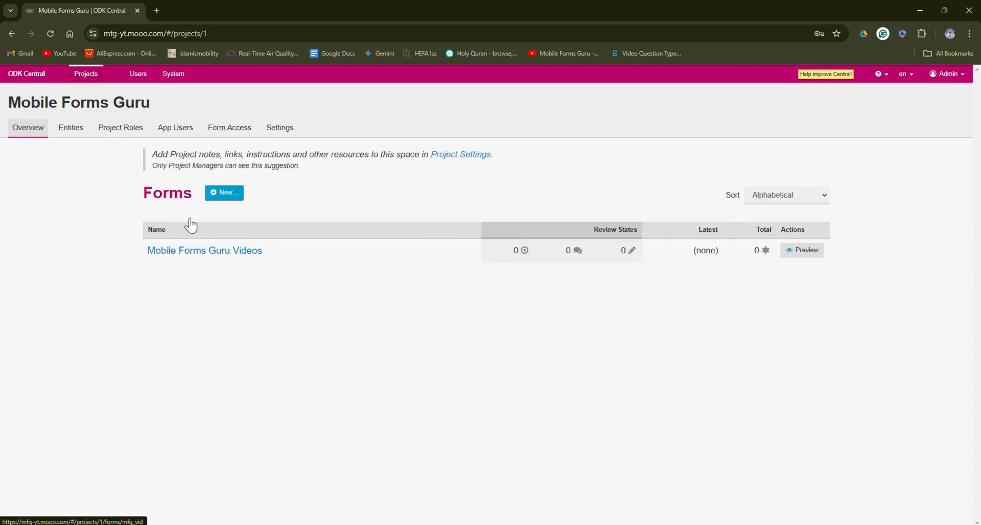
left_click(176, 128)
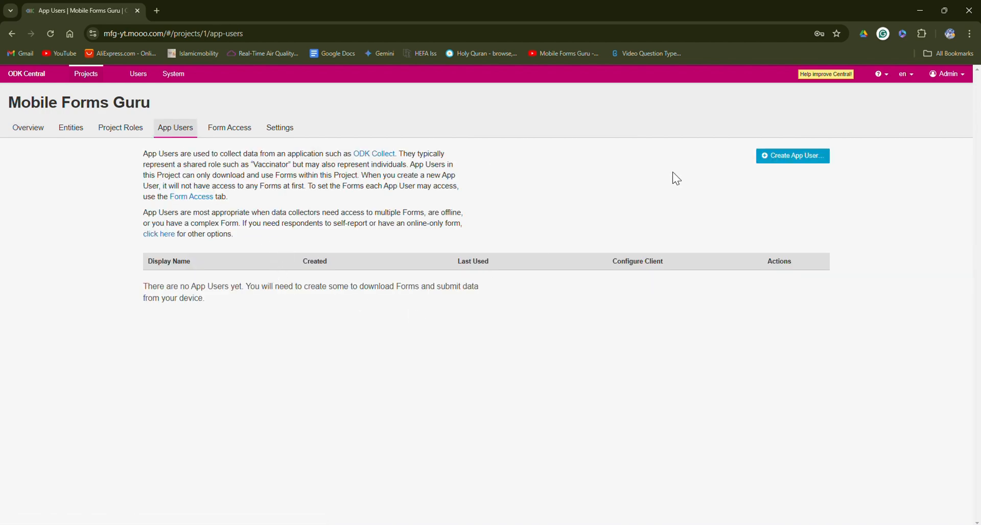
left_click(784, 156)
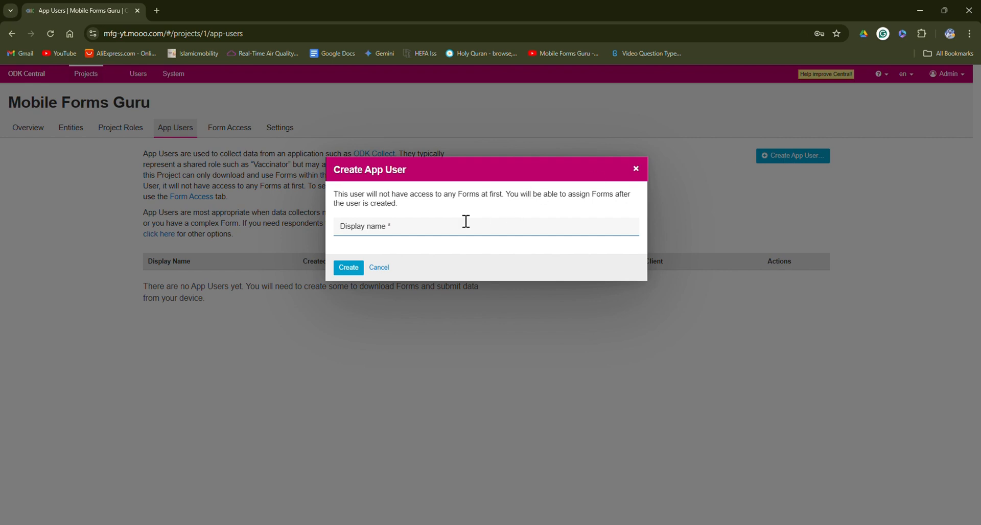
type("Enumerator")
left_click(349, 267)
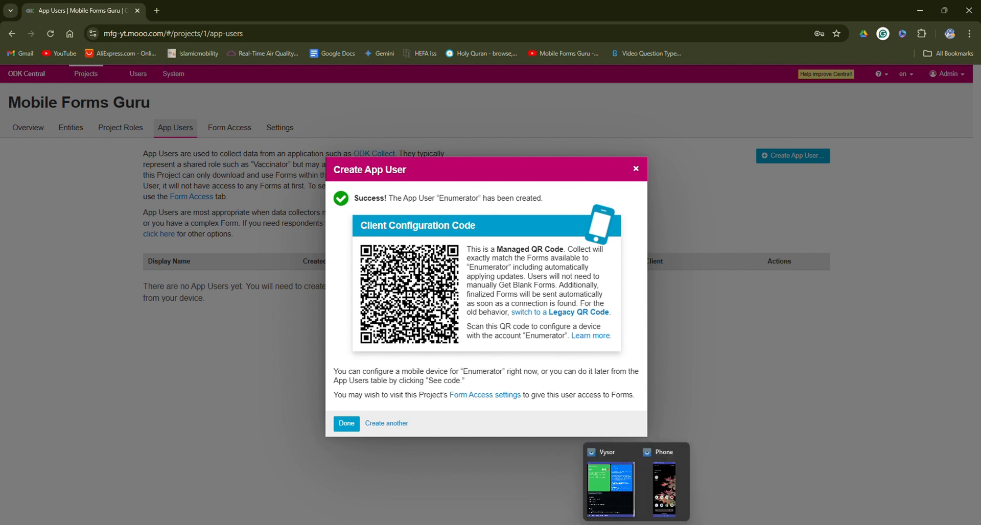
Bring the Vysor-mirrored phone running ODK Collect on screen and open its project list
left_click(636, 524)
left_click(657, 509)
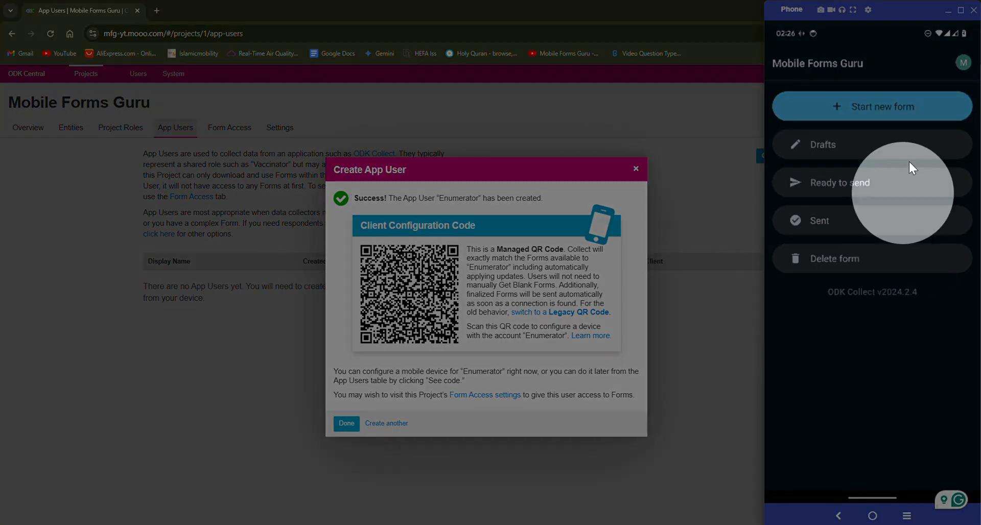
left_click(963, 63)
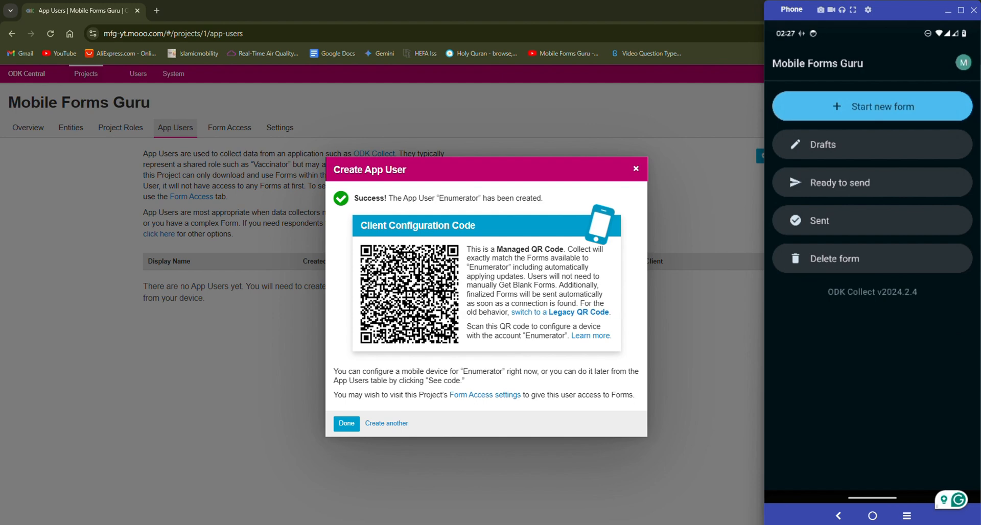
In project settings under User interface, set text font size to Large, leaving navigation style unchanged
left_click(963, 63)
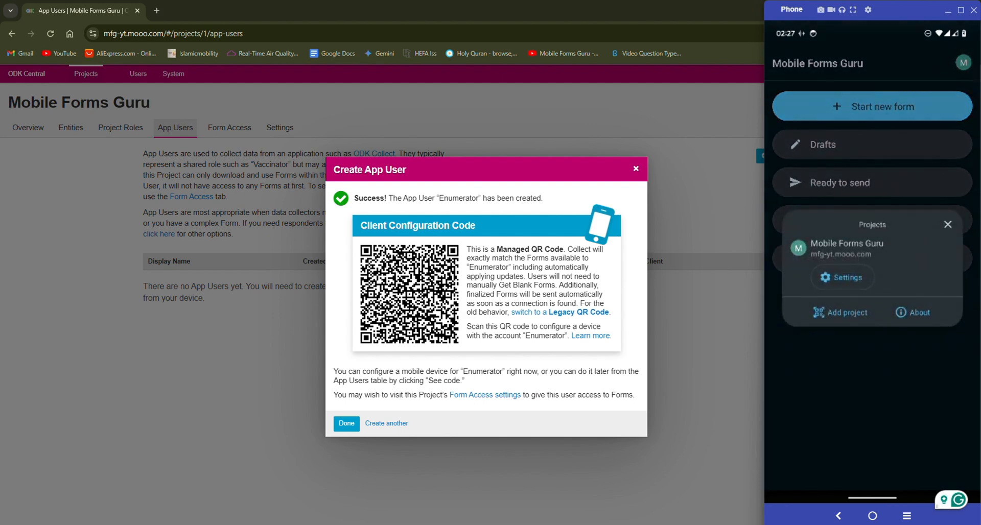
left_click(842, 277)
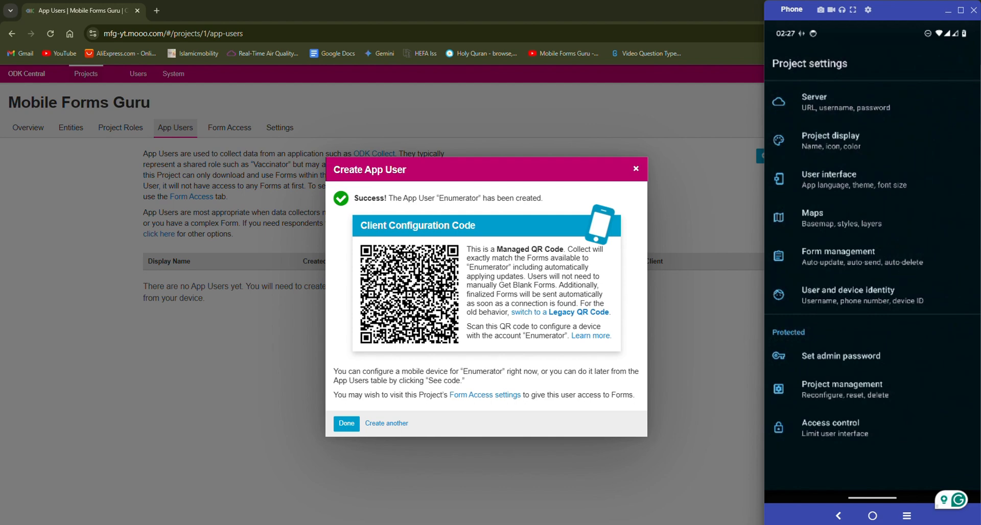
left_click(831, 141)
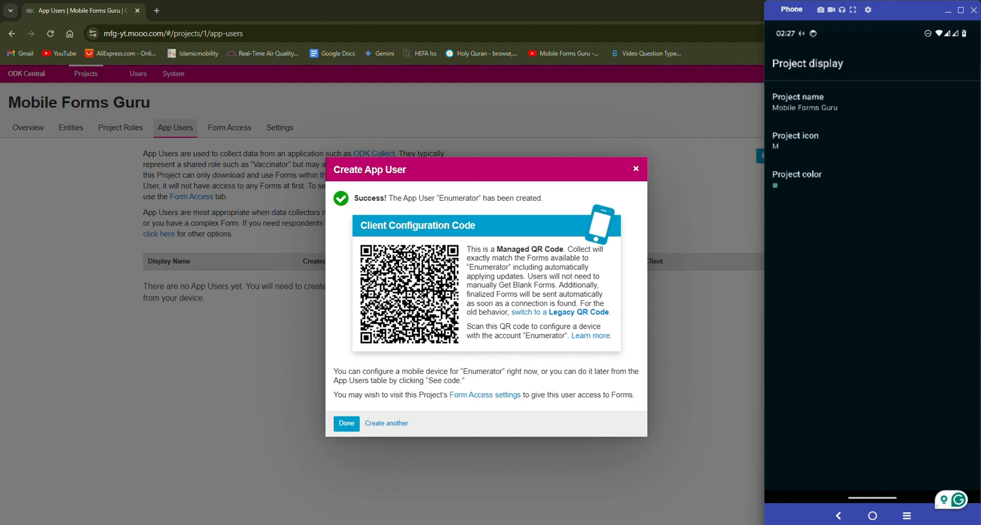
left_click(838, 516)
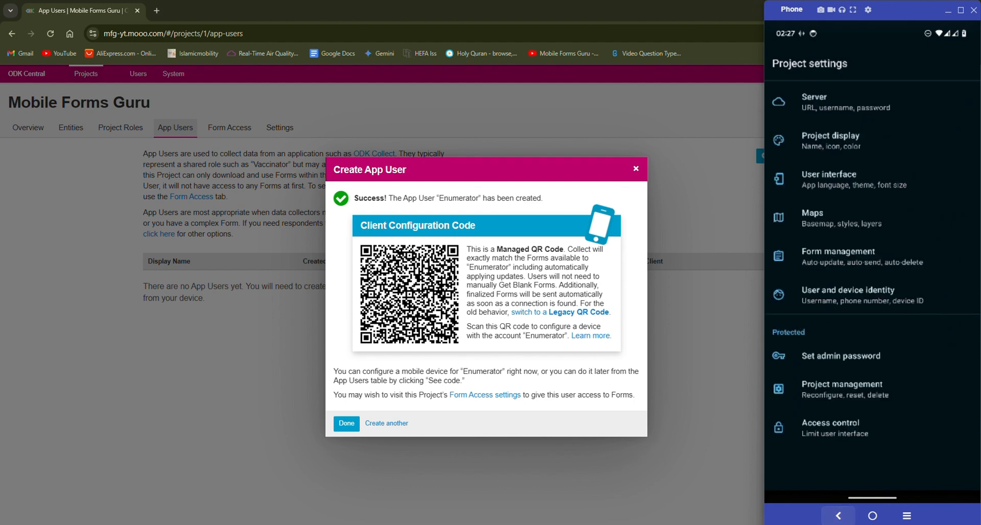
left_click(828, 179)
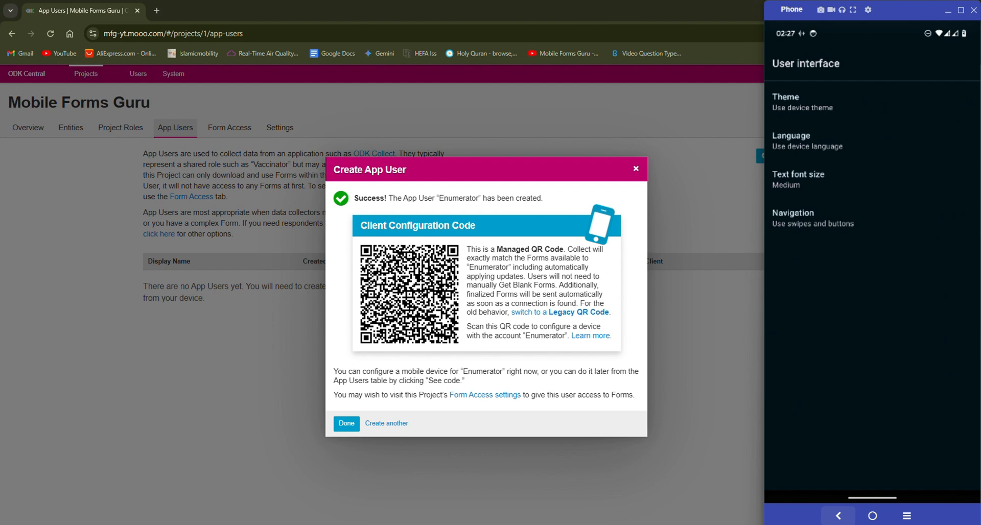
left_click(882, 225)
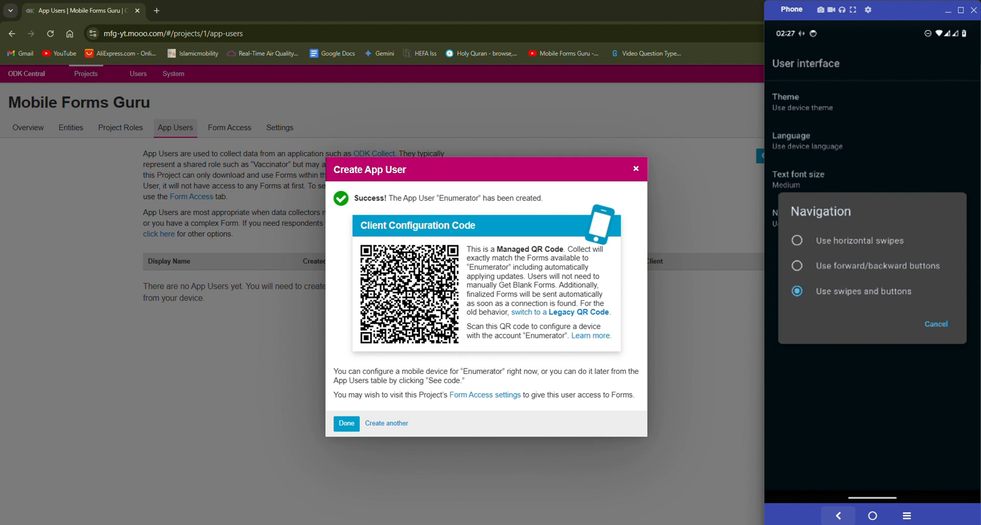
left_click(838, 516)
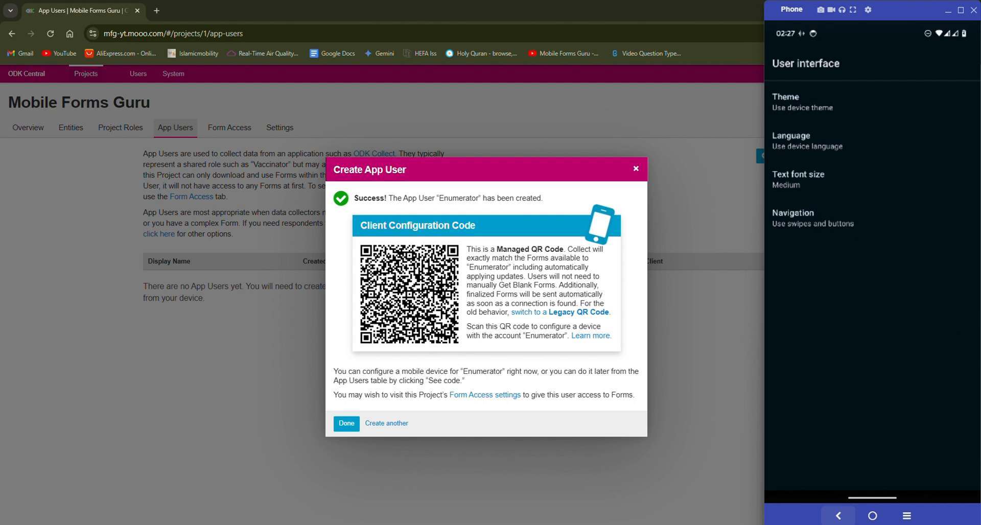
left_click(838, 180)
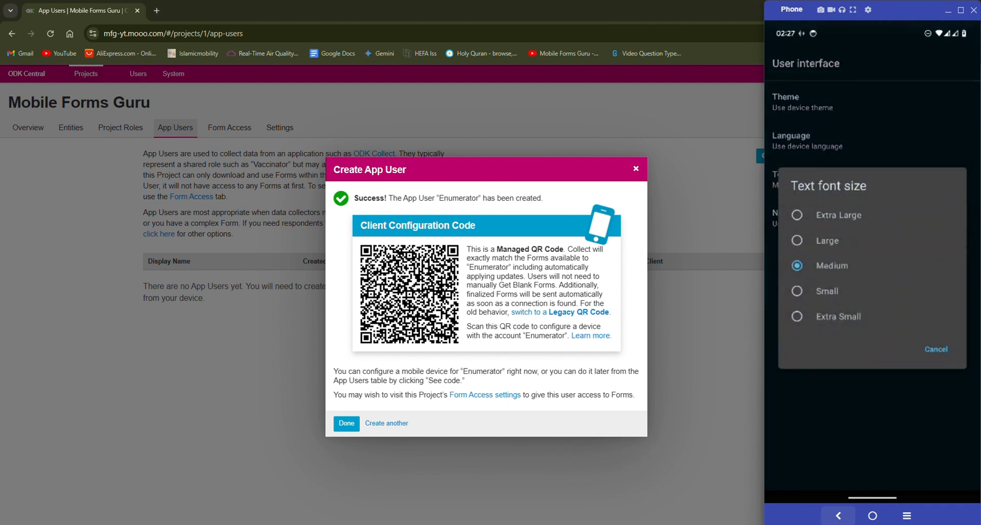
left_click(827, 240)
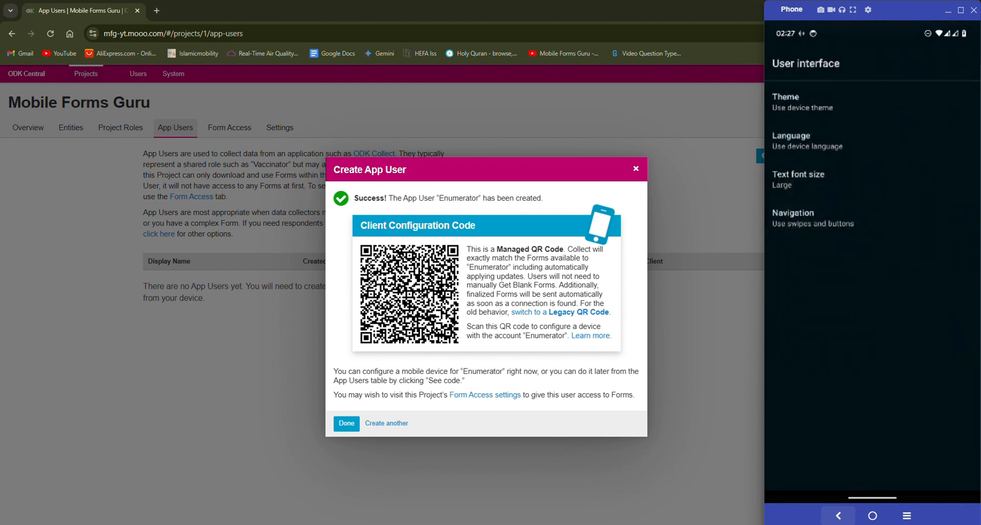
left_click(838, 516)
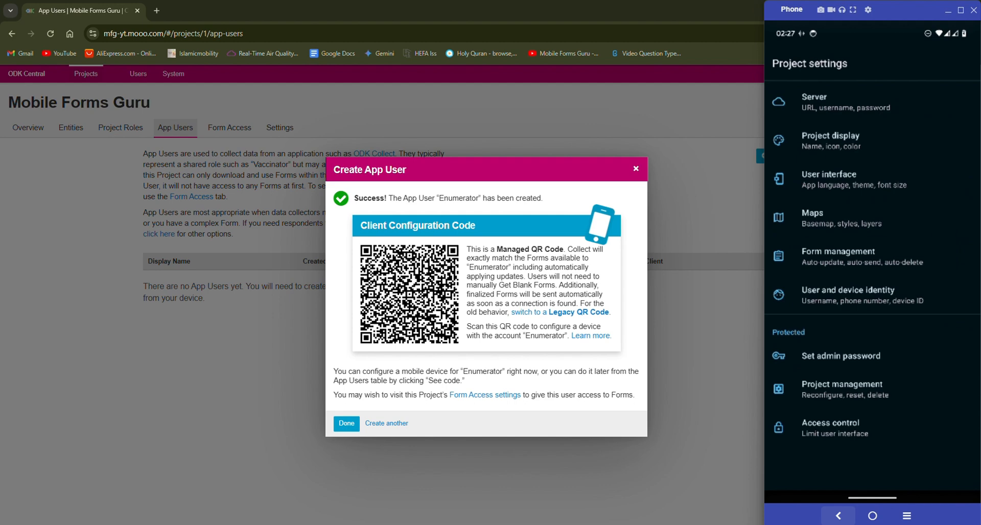
left_click(838, 256)
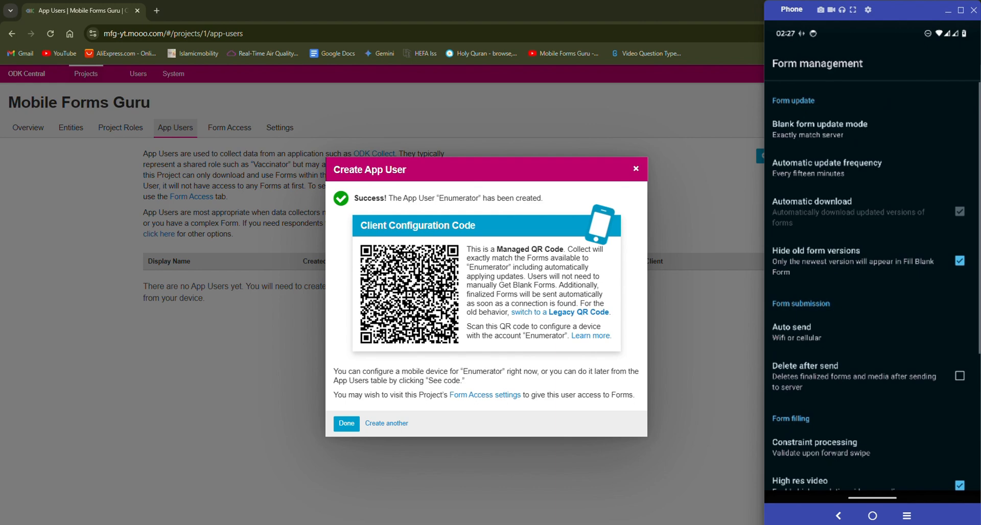
left_click(879, 129)
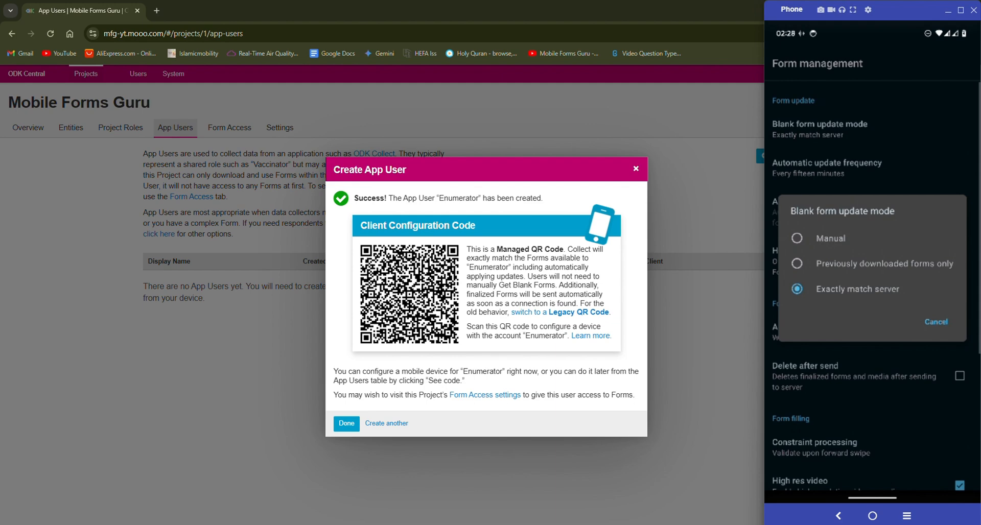
left_click(936, 322)
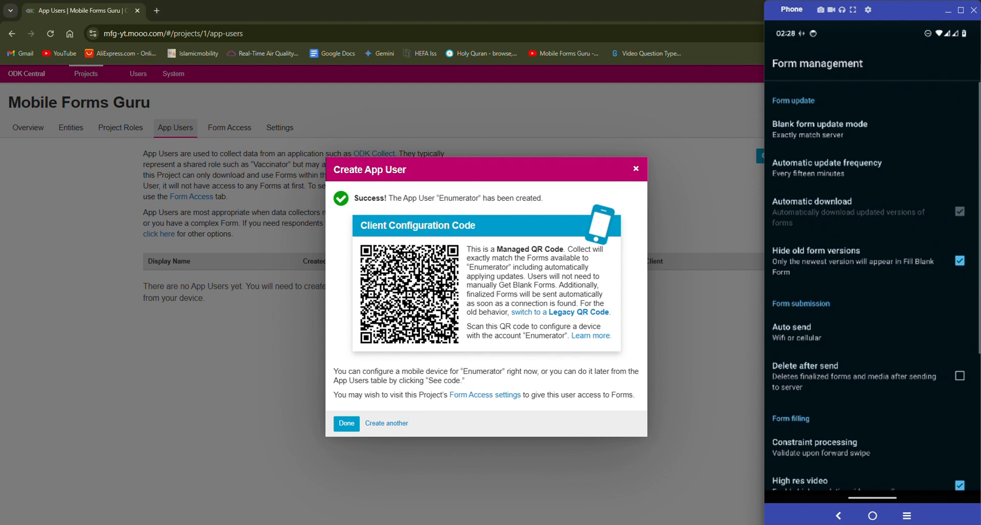
scroll(872, 286, "down", 3)
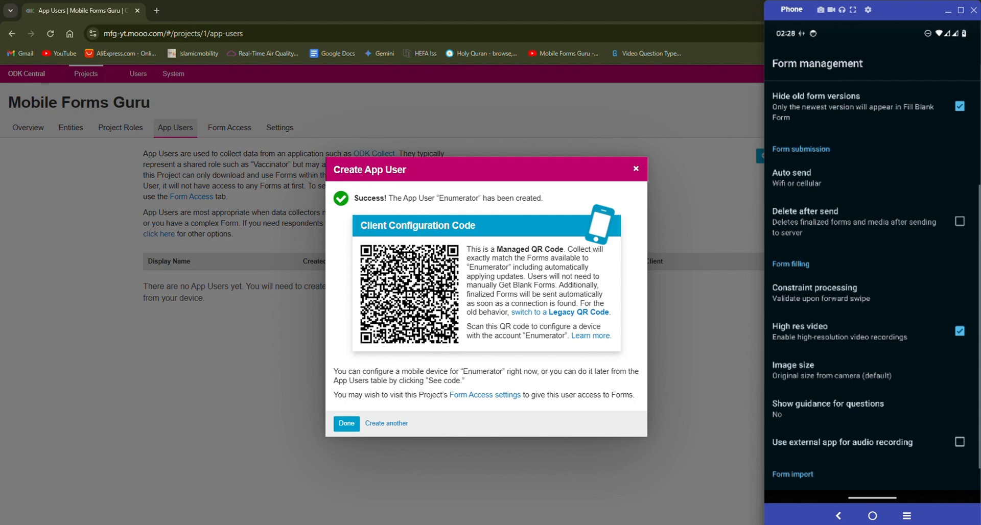
scroll(872, 286, "down", 1)
scroll(872, 286, "up", 6)
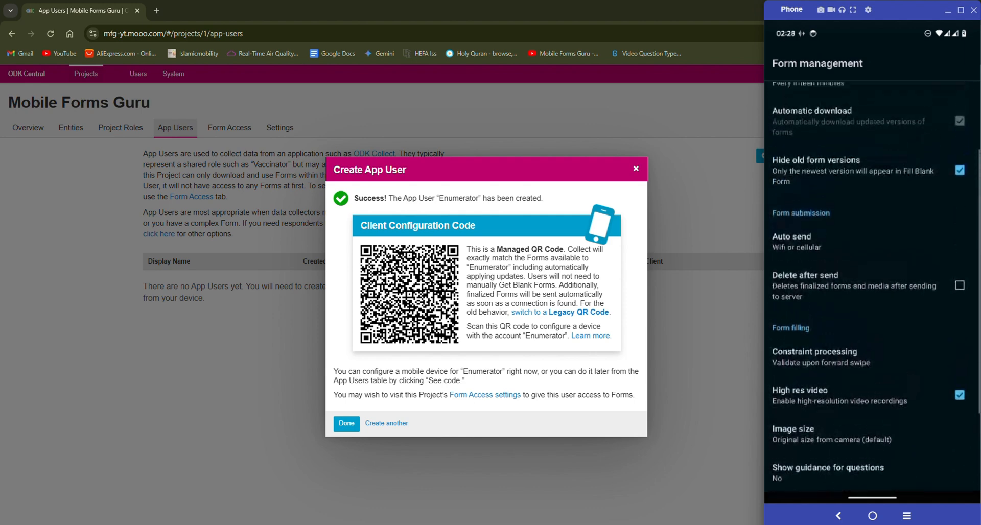
left_click(838, 516)
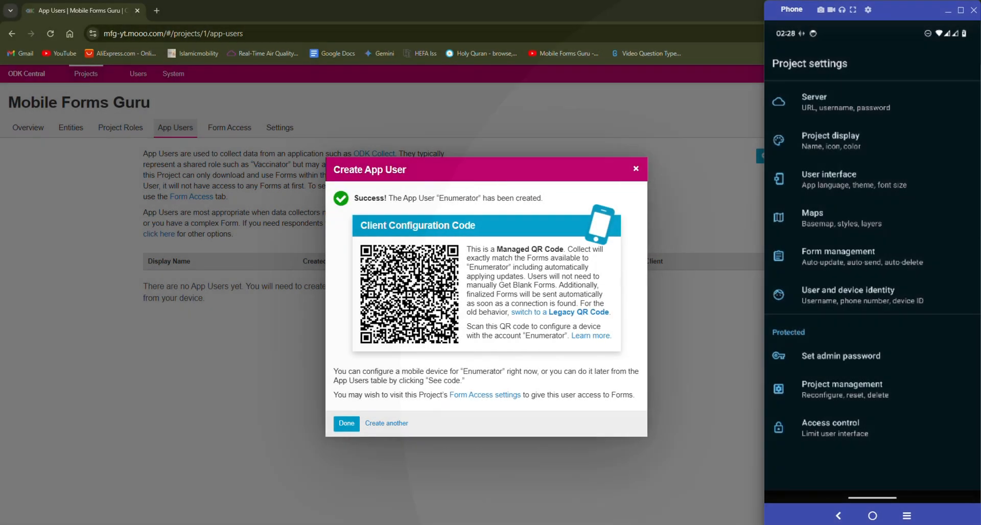
In Project management, view this project's configuration QR code and its sharing options
left_click(841, 389)
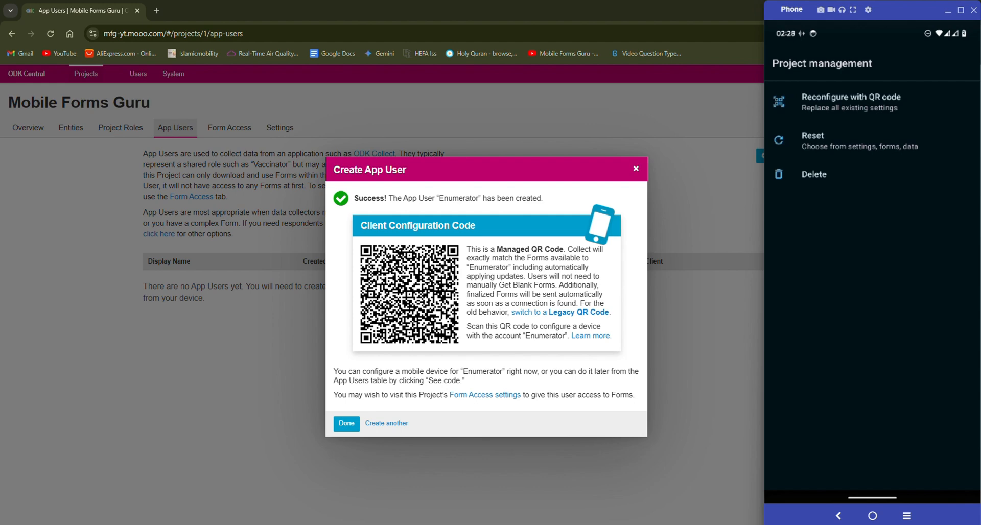
left_click(892, 102)
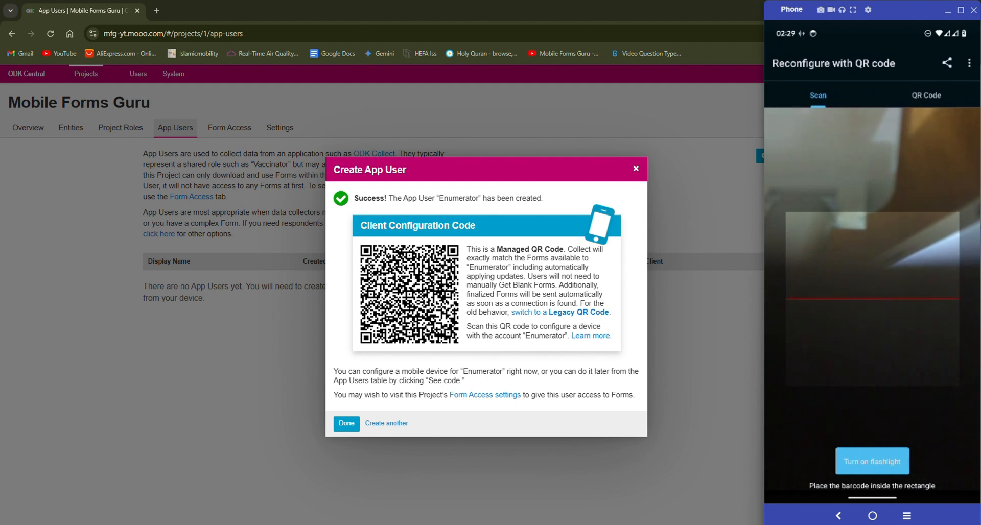
left_click(926, 96)
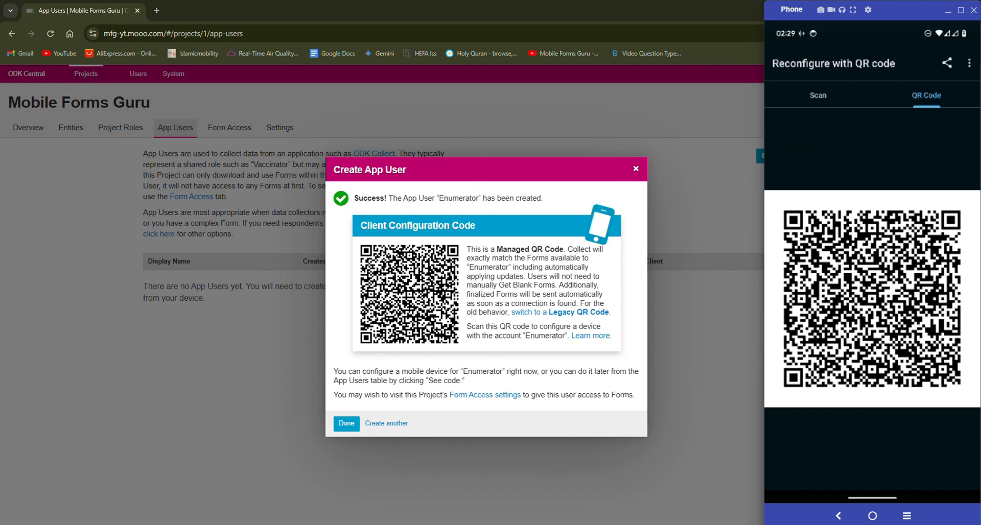
left_click(946, 63)
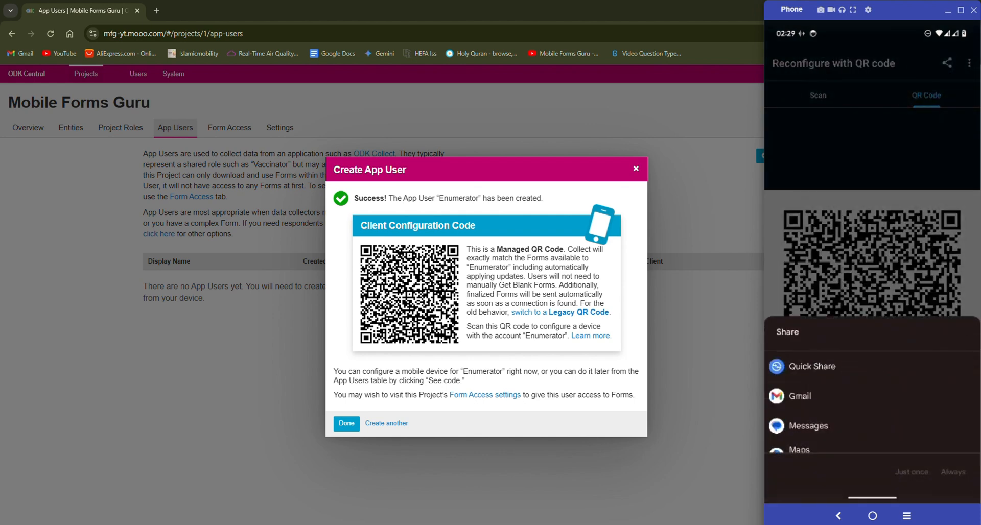
scroll(872, 399, "down", 2)
scroll(871, 398, "up", 2)
left_click(837, 515)
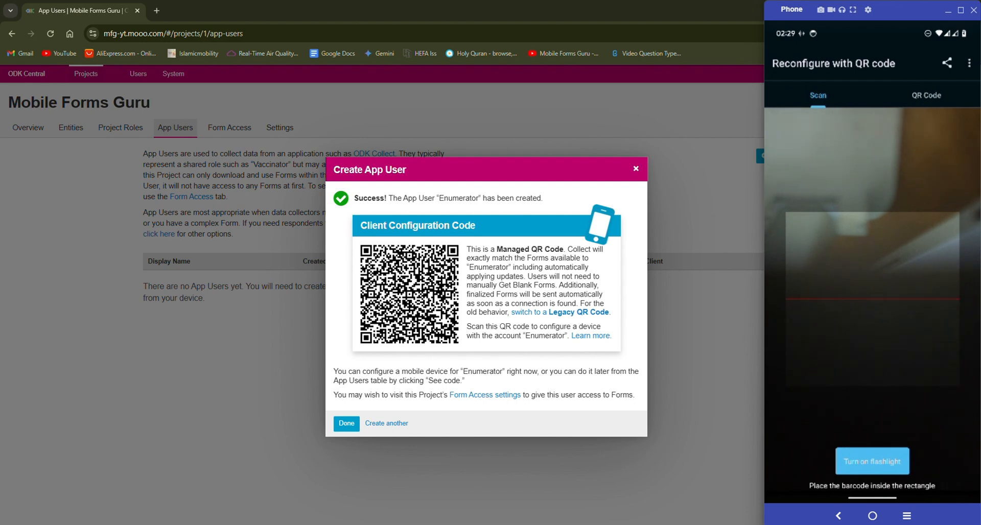
Close the QR scanner without importing an image and back out to the project's main menu
left_click(969, 63)
left_click(927, 67)
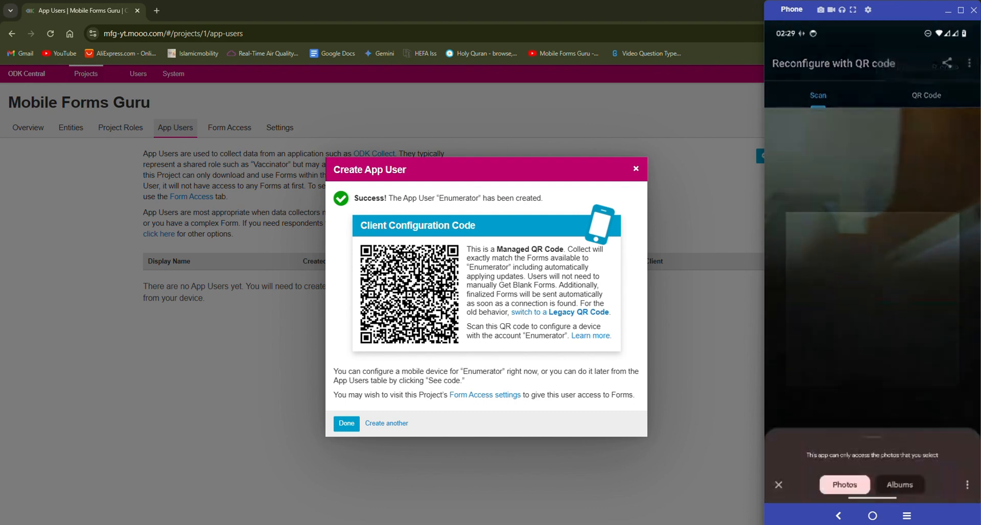
key("Escape")
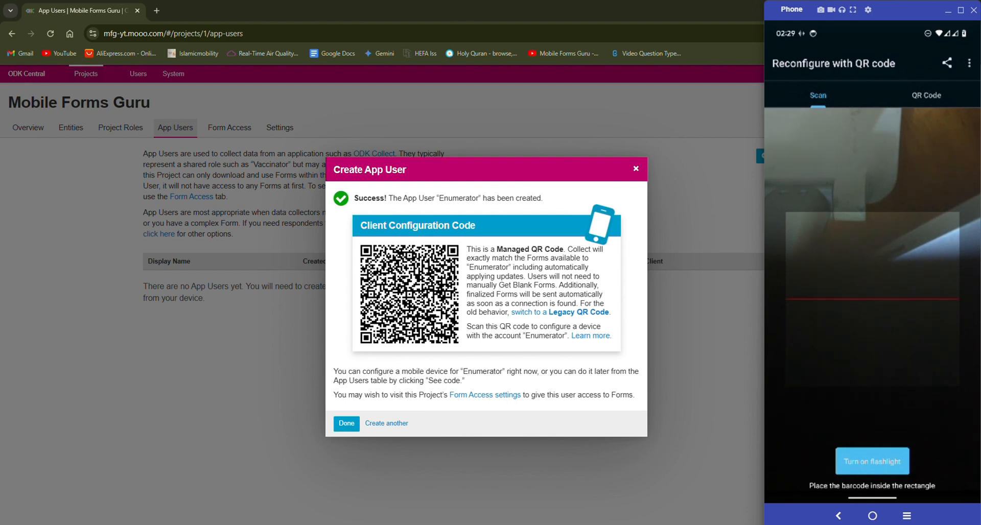
key("Escape")
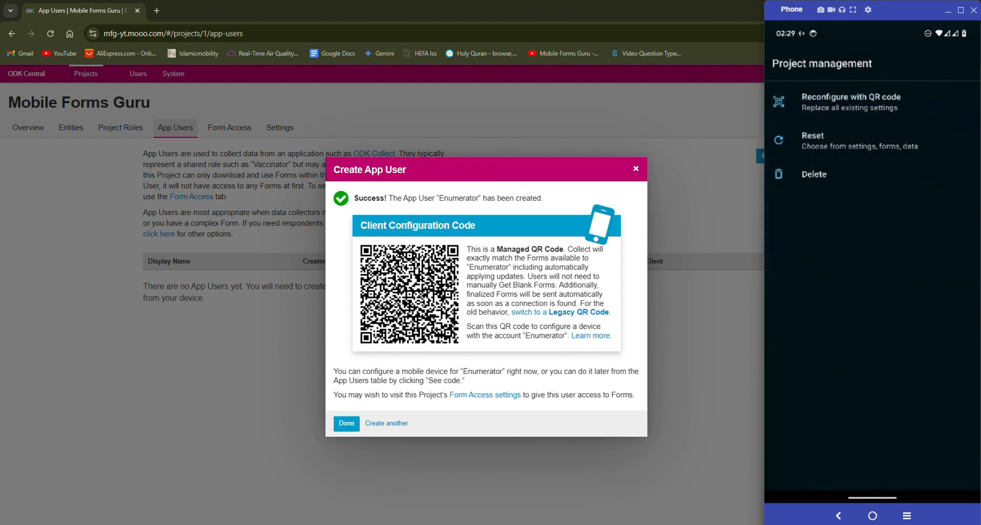
left_click(838, 515)
left_click(837, 515)
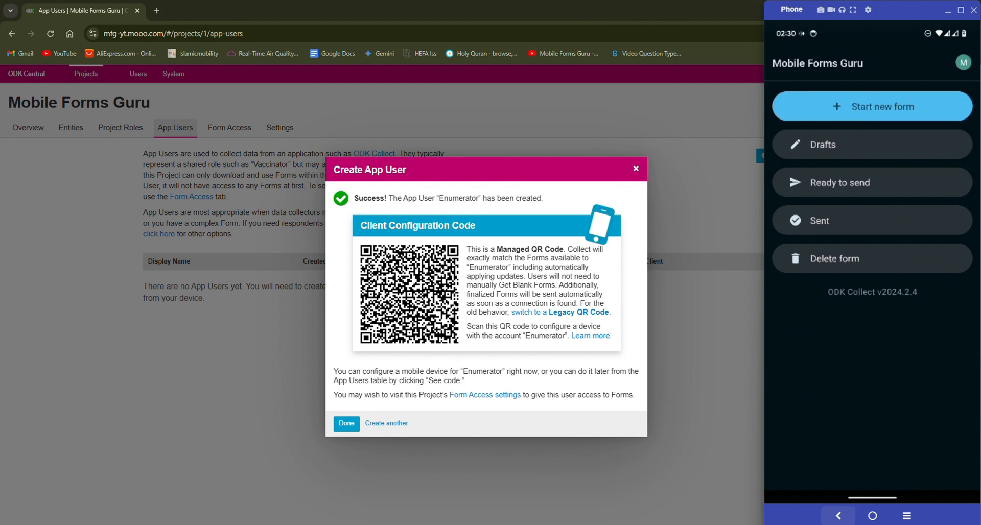
left_click(963, 63)
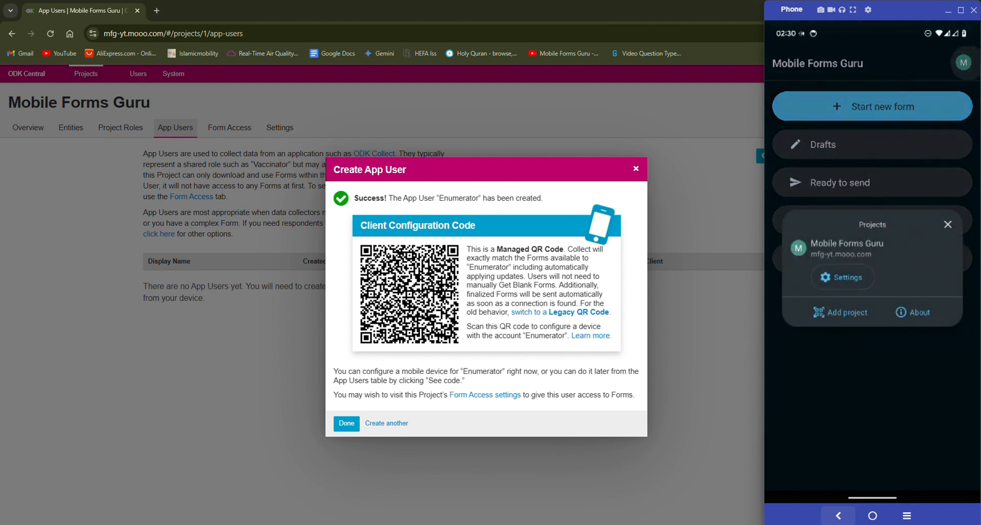
left_click(841, 312)
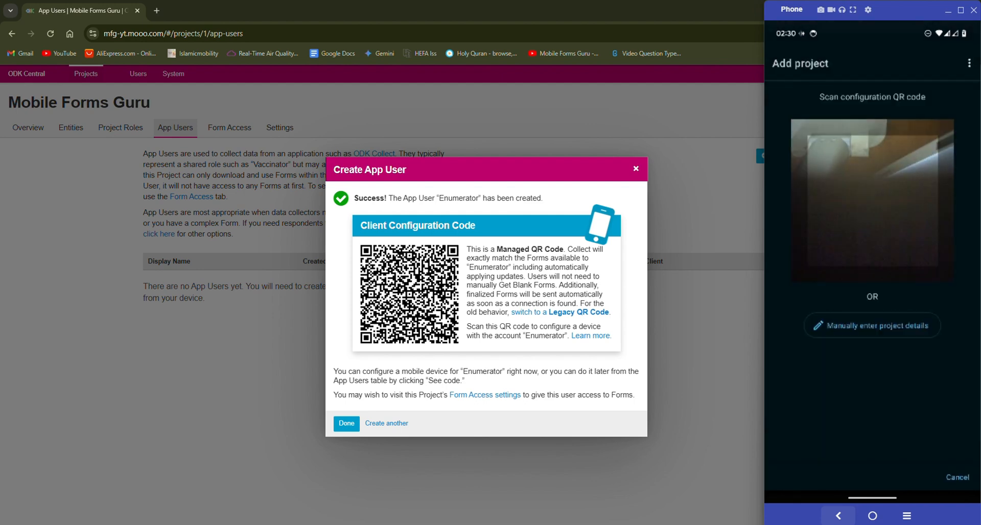
left_click(969, 63)
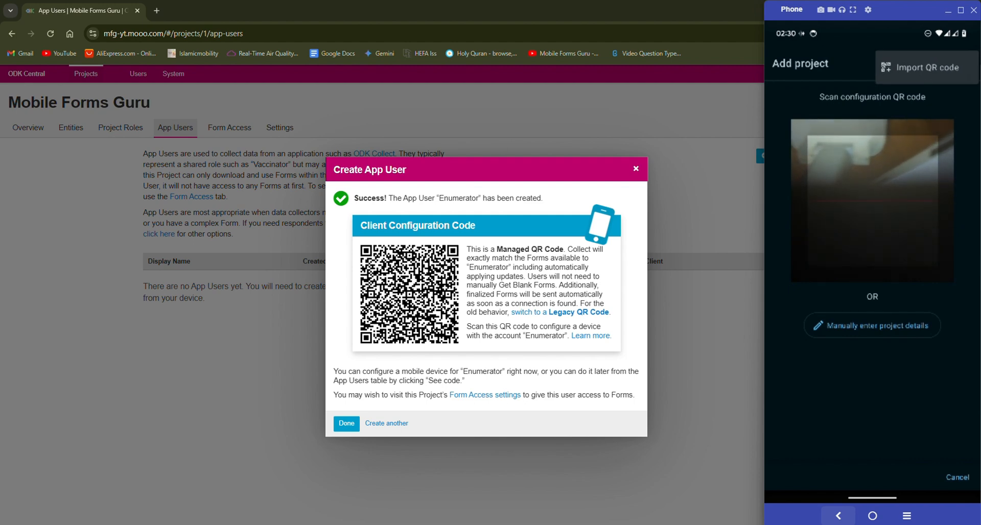
left_click(837, 516)
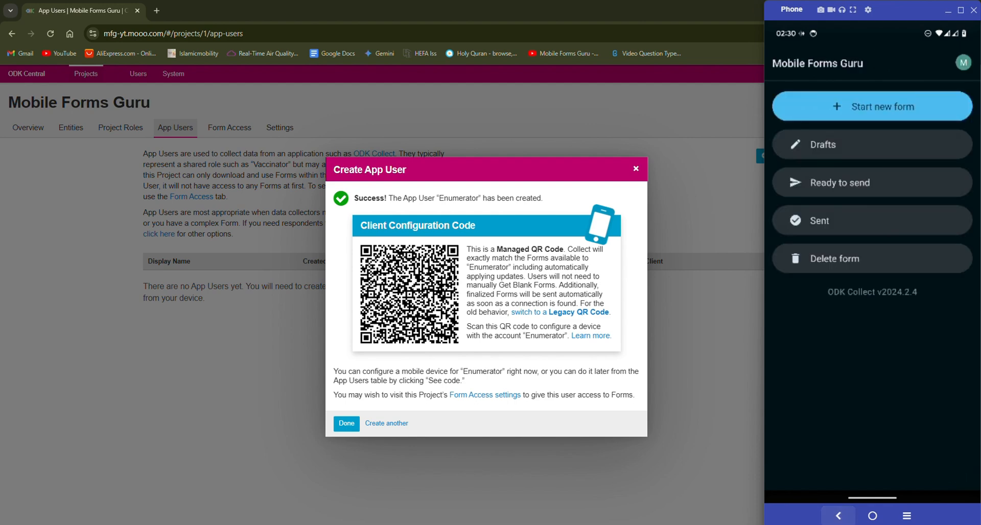
left_click(963, 62)
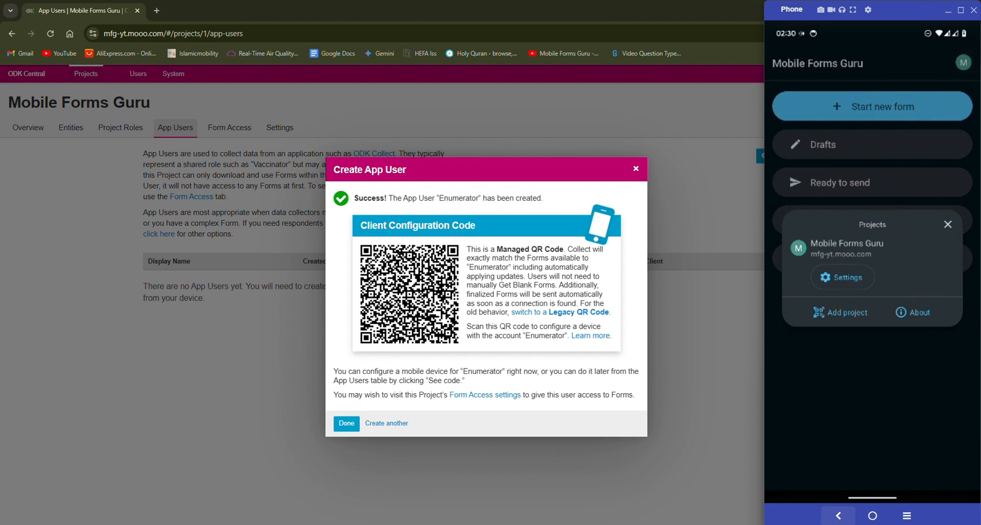
left_click(842, 277)
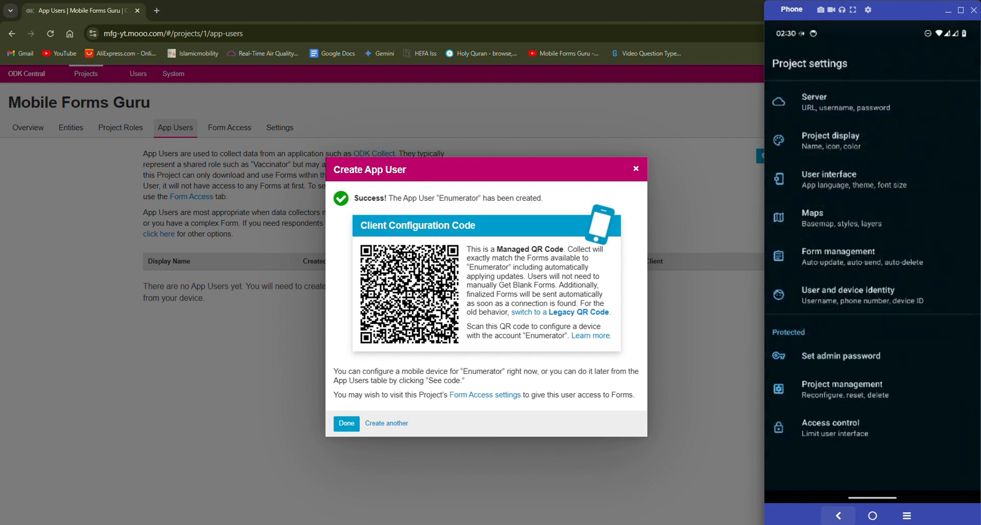
left_click(841, 389)
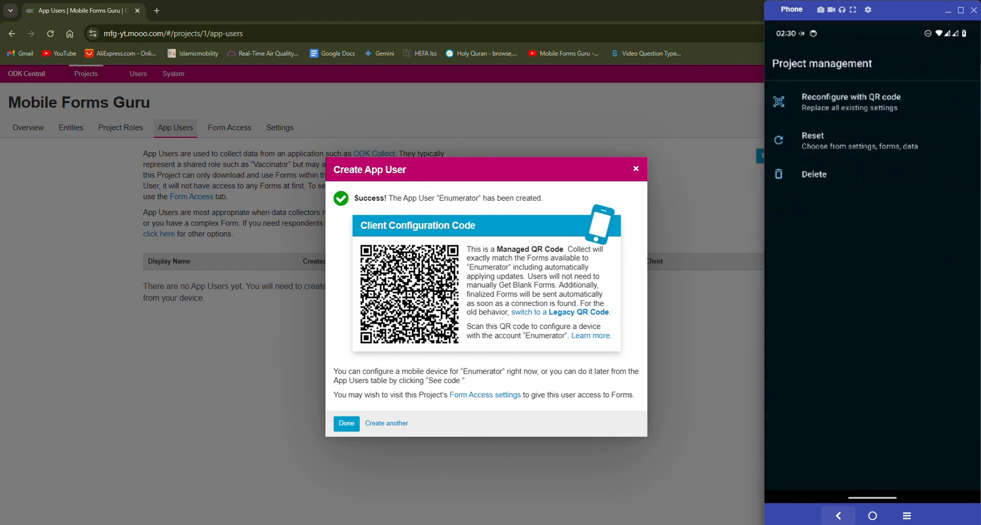
left_click(850, 102)
left_click(926, 96)
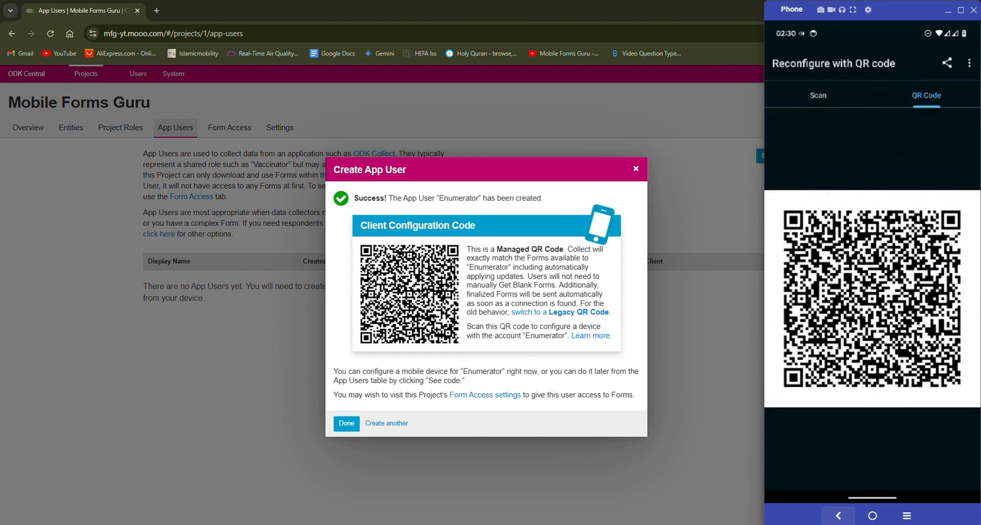
left_click(838, 515)
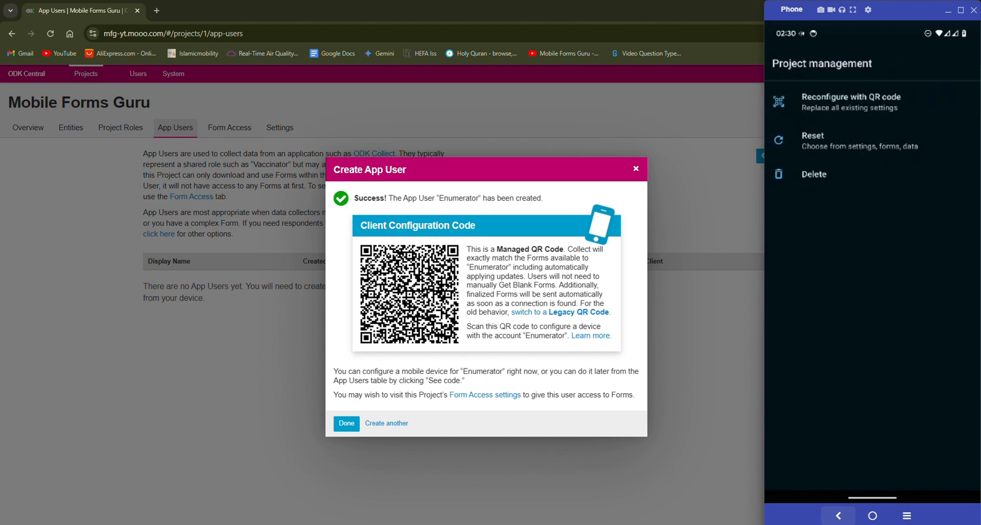
left_click(837, 515)
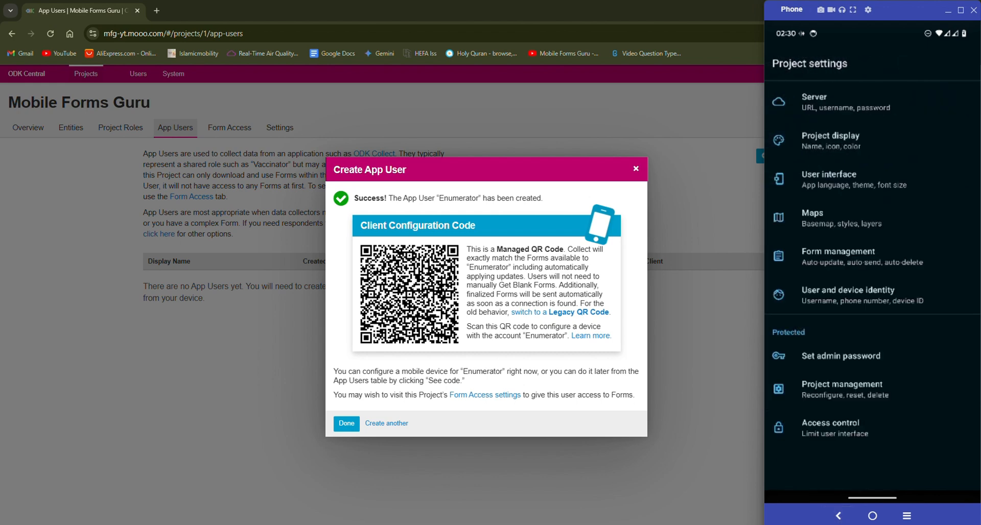
left_click(838, 515)
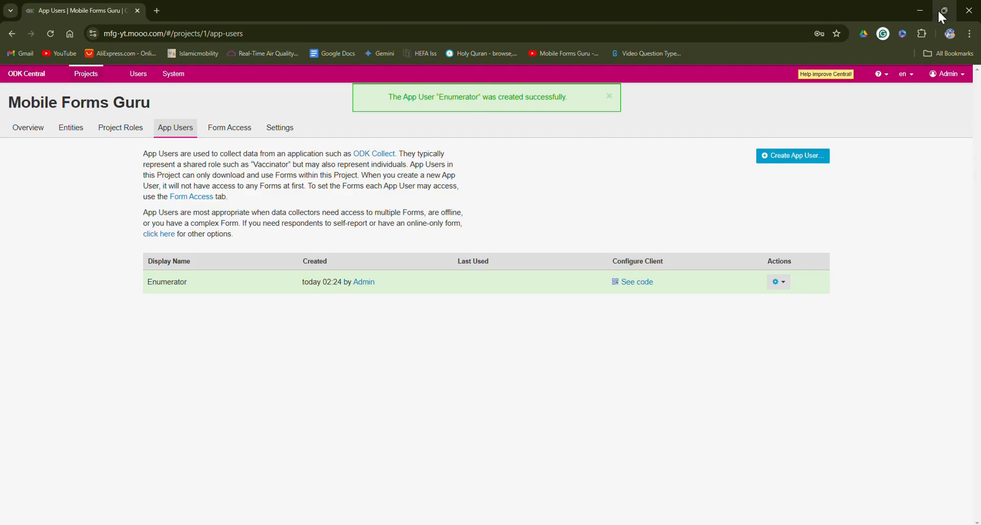
Snap the browser to the left half, widen it, and place the phone window on the right
mouse_move(937, 9)
left_click(823, 39)
left_click_drag(625, 269, 675, 276)
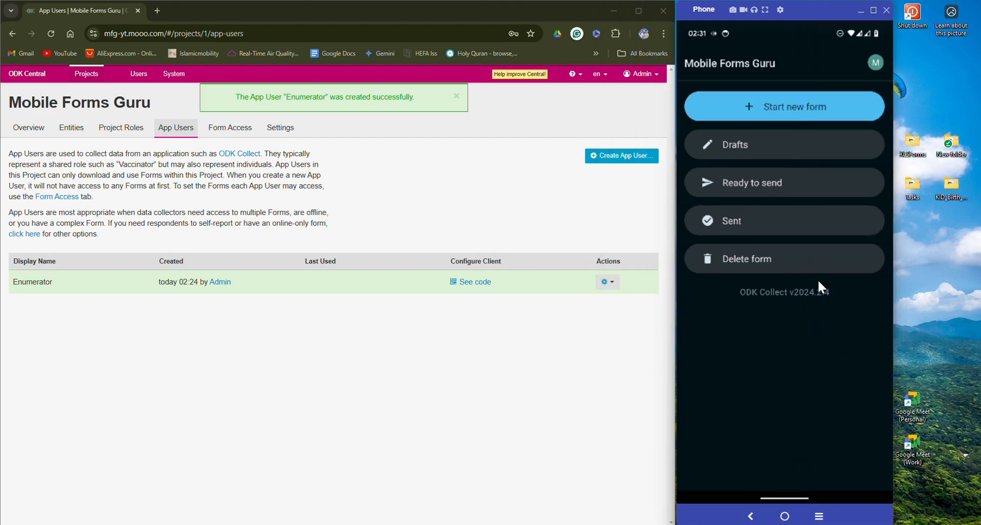
left_click_drag(801, 9, 891, 9)
left_click_drag(675, 279, 760, 279)
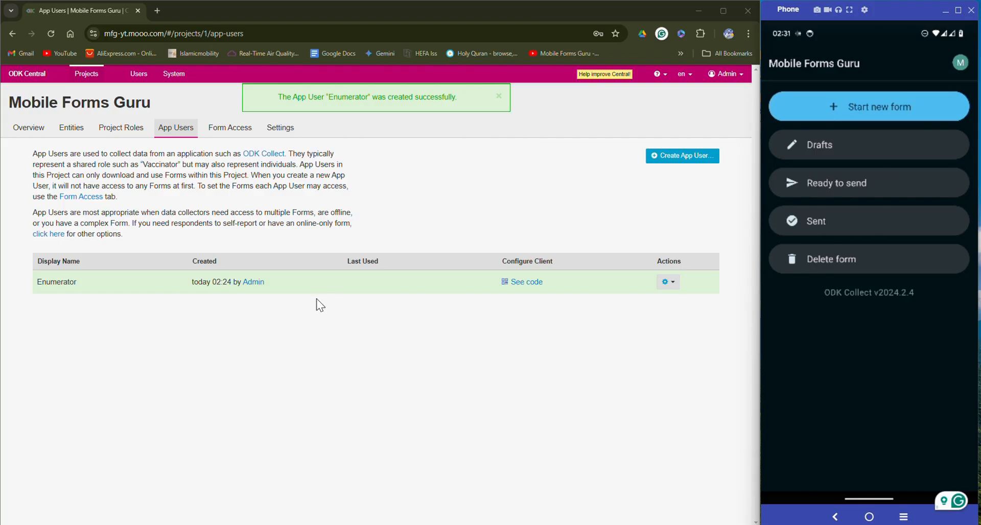
Open Start new form and try its search and Sort by options on the empty list
left_click(863, 106)
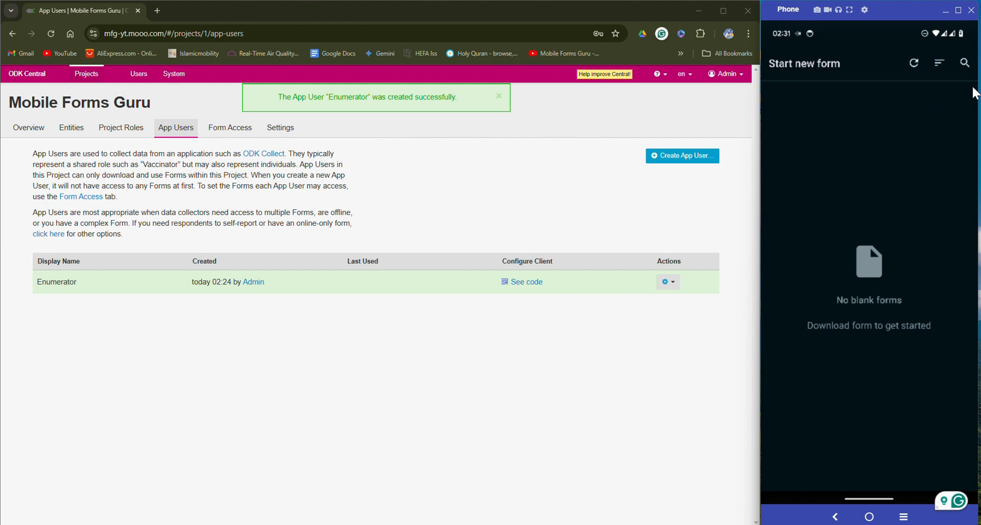
left_click(965, 63)
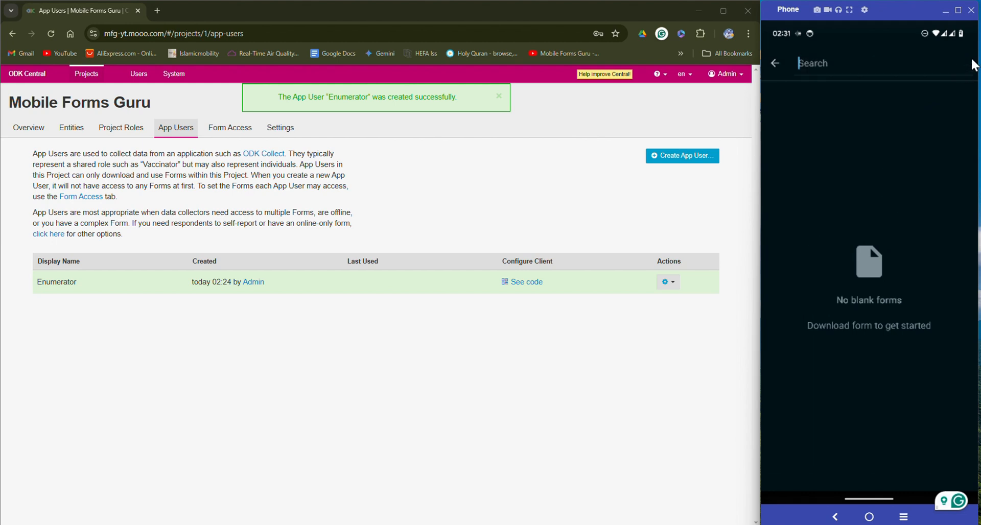
left_click(774, 64)
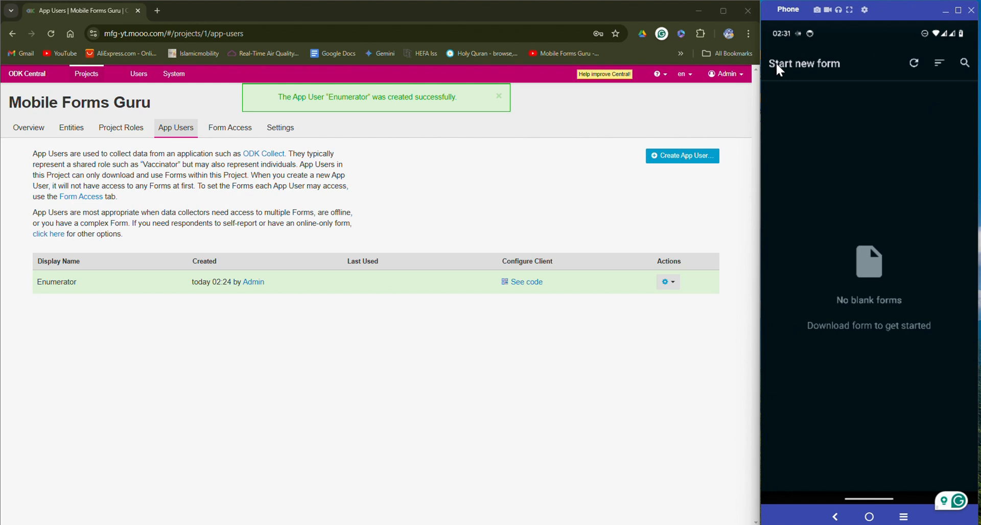
left_click(939, 64)
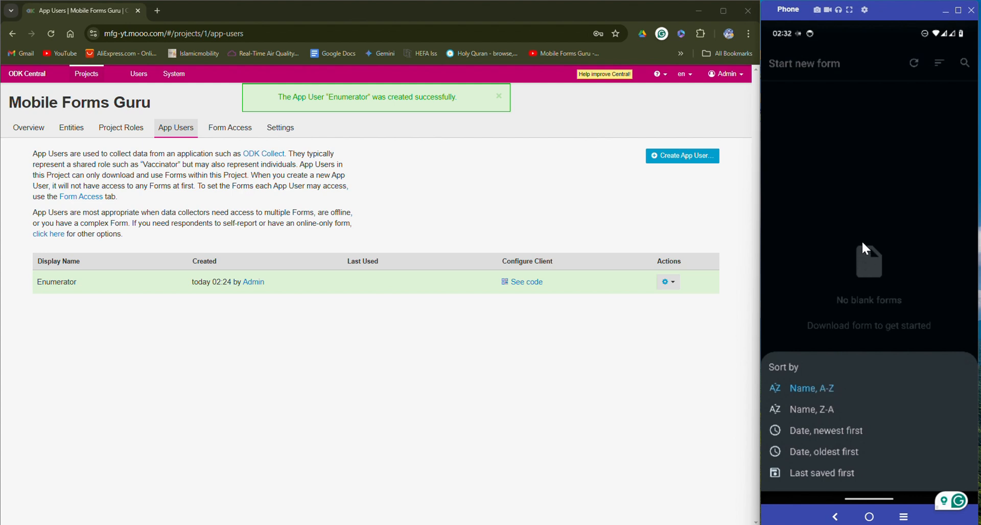
left_click(869, 208)
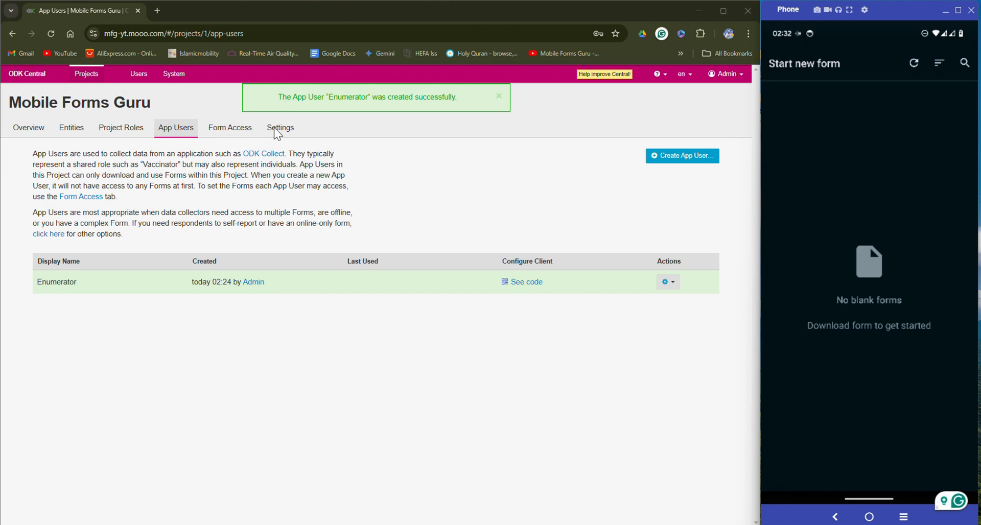
Dismiss the notice and save Enumerator's Form Access to the Mobile Forms Guru Videos form
left_click(499, 96)
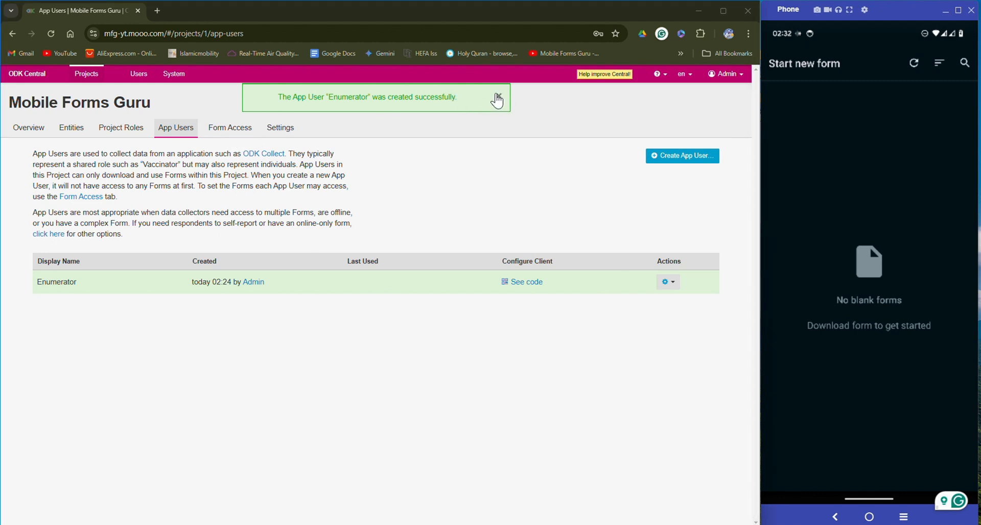
left_click(234, 133)
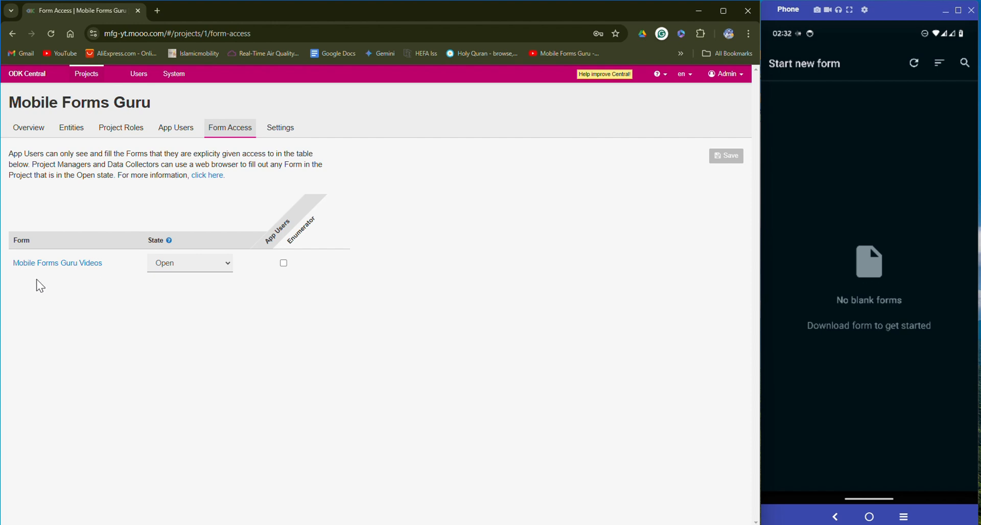
left_click(284, 263)
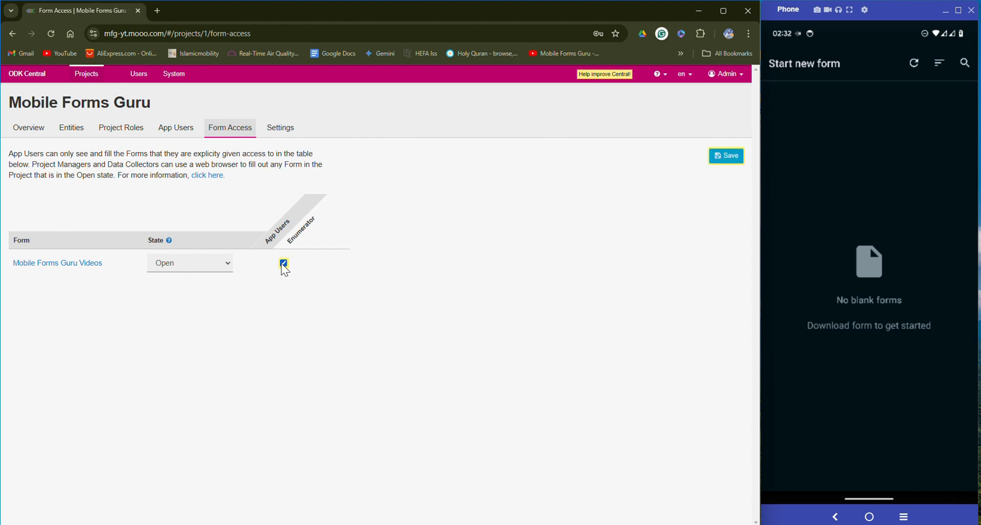
left_click(726, 153)
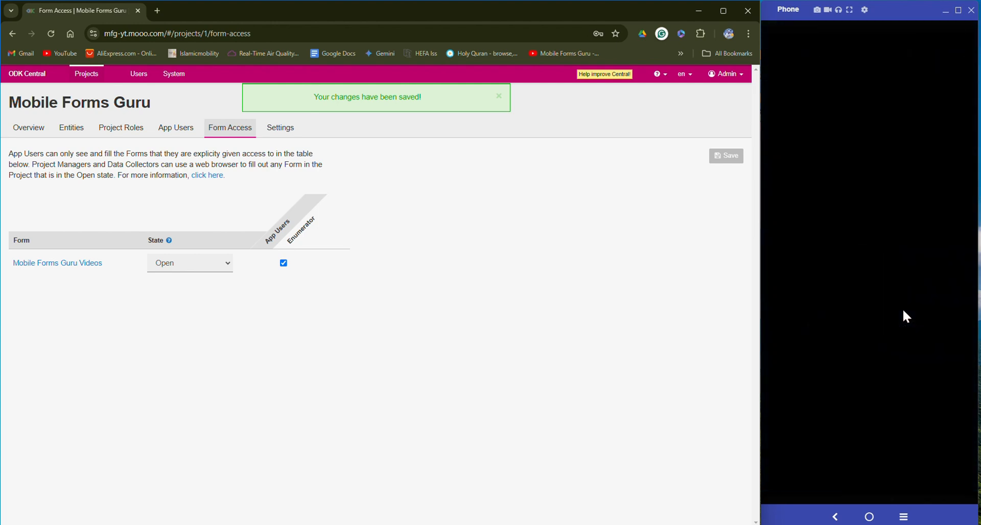
left_click(905, 311)
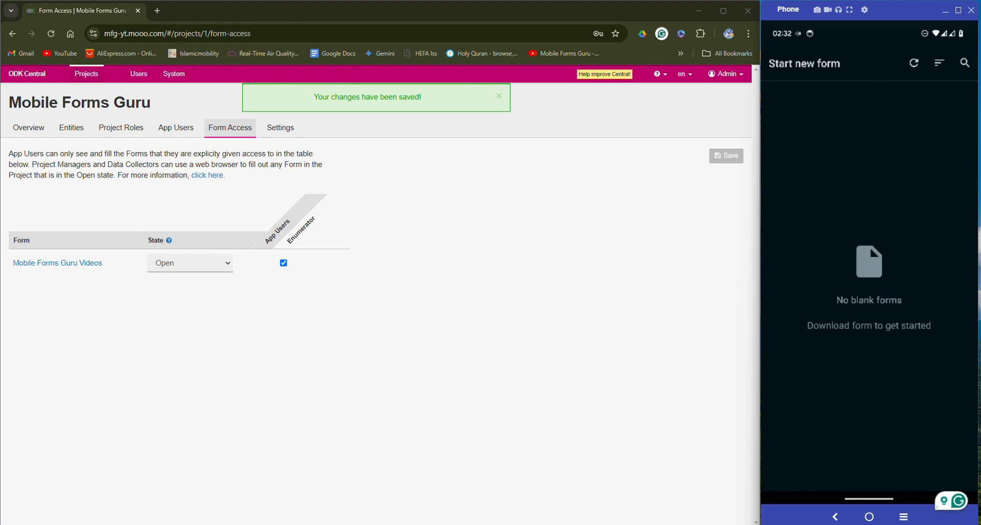
Toggle Enumerator's form access off and back on, refreshing Collect until Mobile Forms Guru Videos downloads
left_click(914, 63)
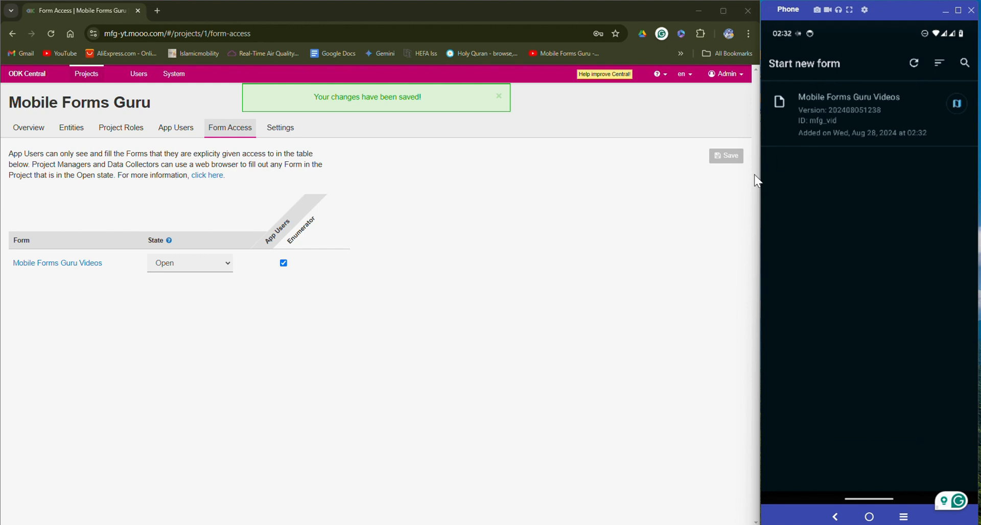
left_click(283, 263)
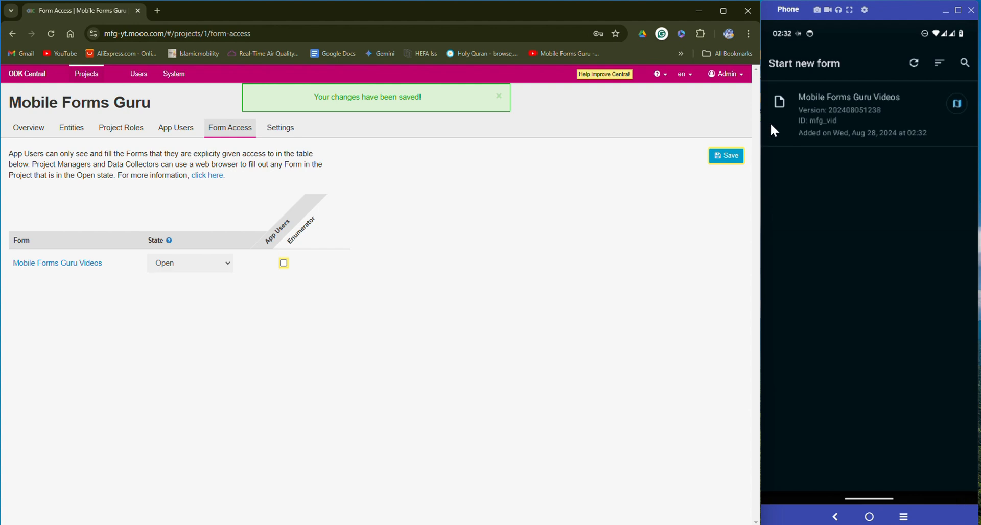
left_click(718, 160)
left_click(914, 63)
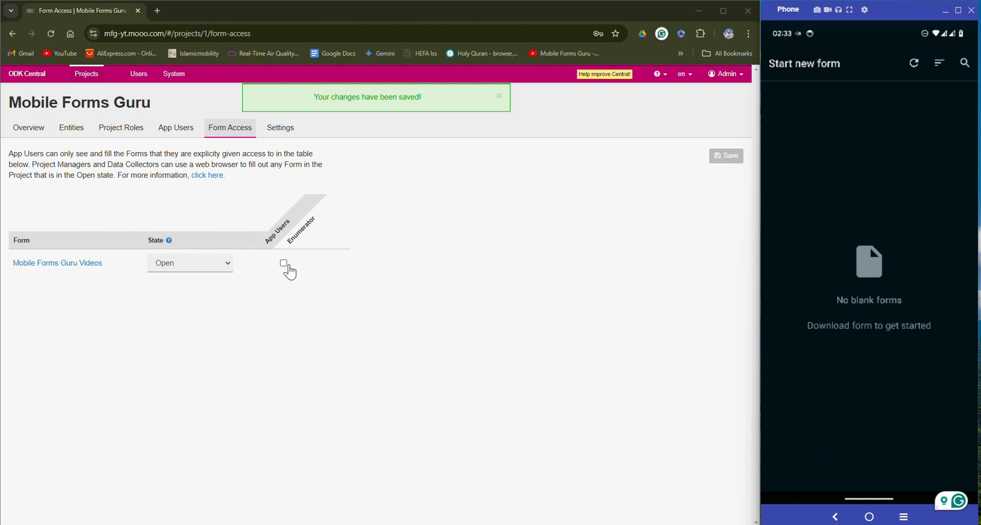
left_click(285, 265)
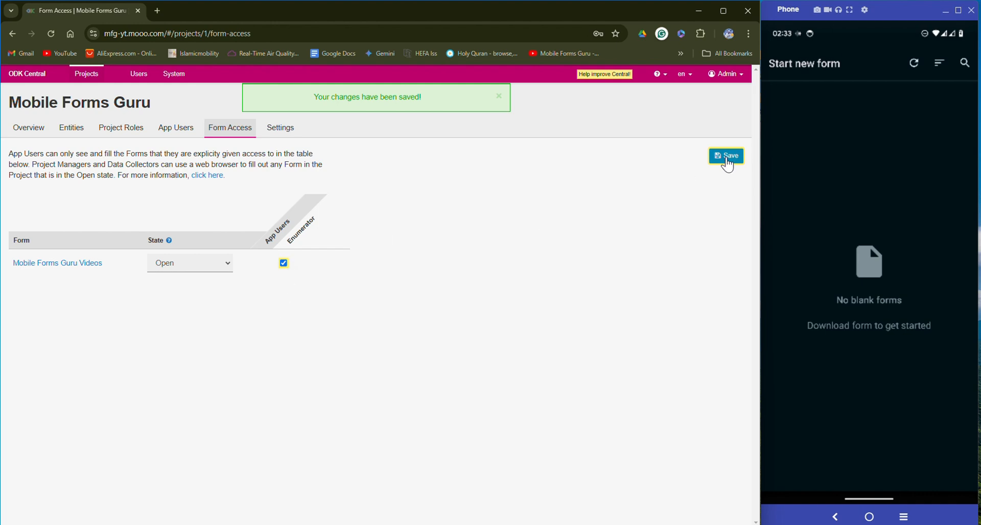
left_click(725, 156)
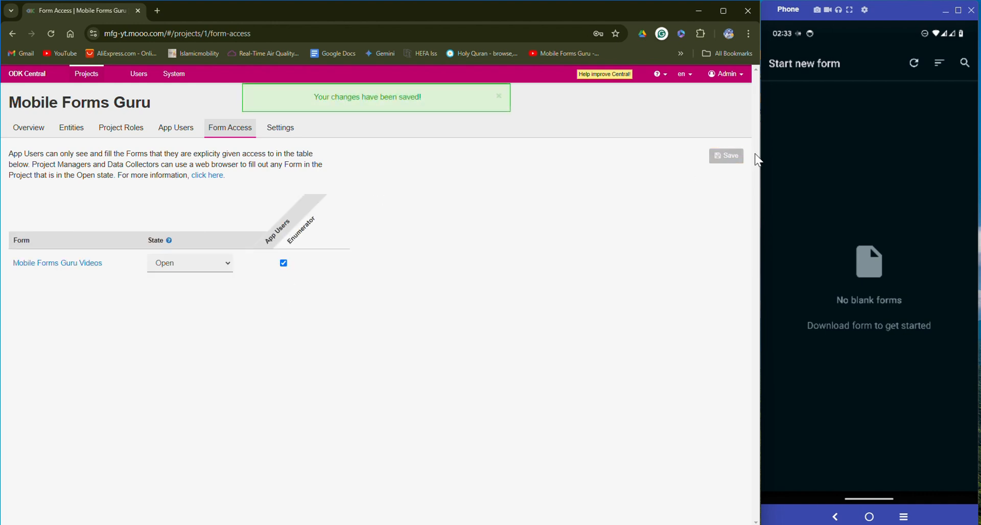
left_click(914, 63)
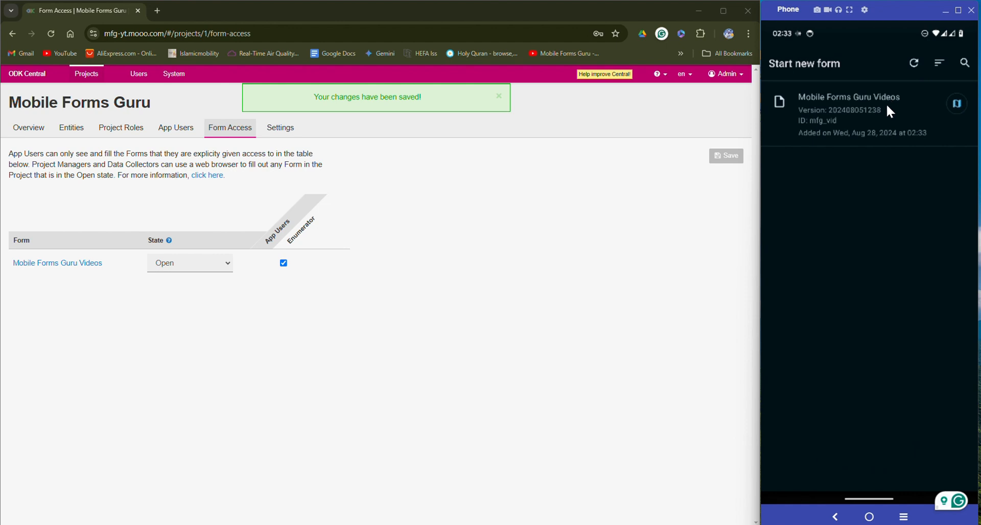
Start a Mobile Forms Guru Videos entry, answer 2 pupils, then select cell C3 in the XLSForm
left_click(886, 105)
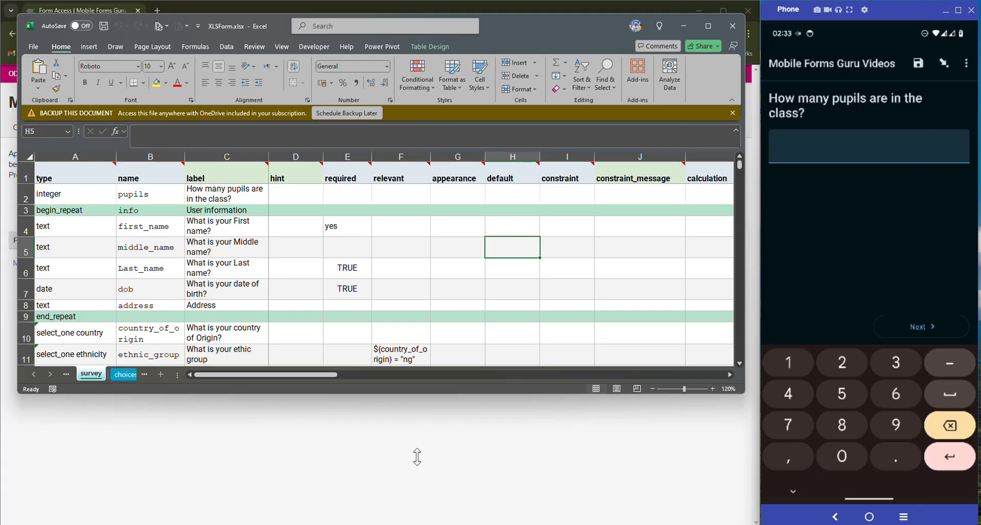
left_click_drag(413, 489, 413, 517)
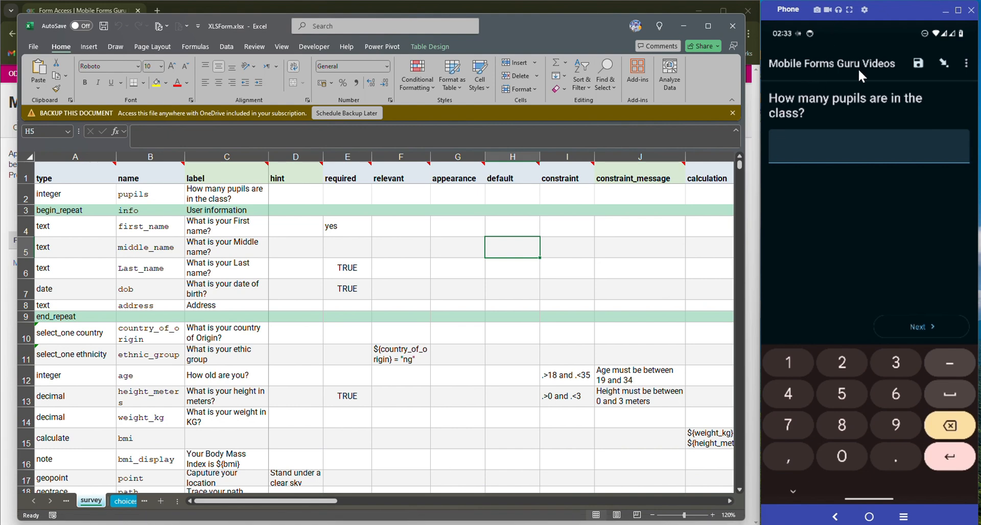
left_click(845, 146)
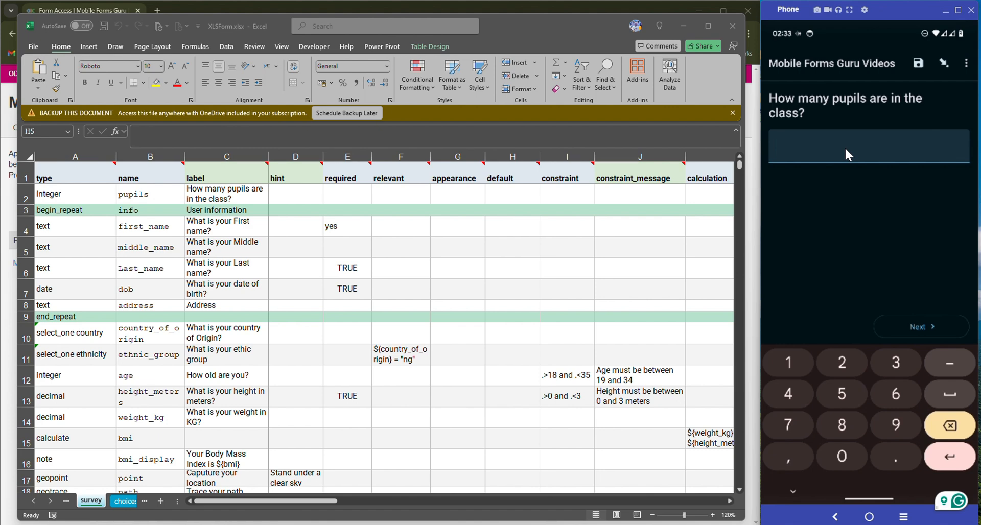
type("2")
key("Return")
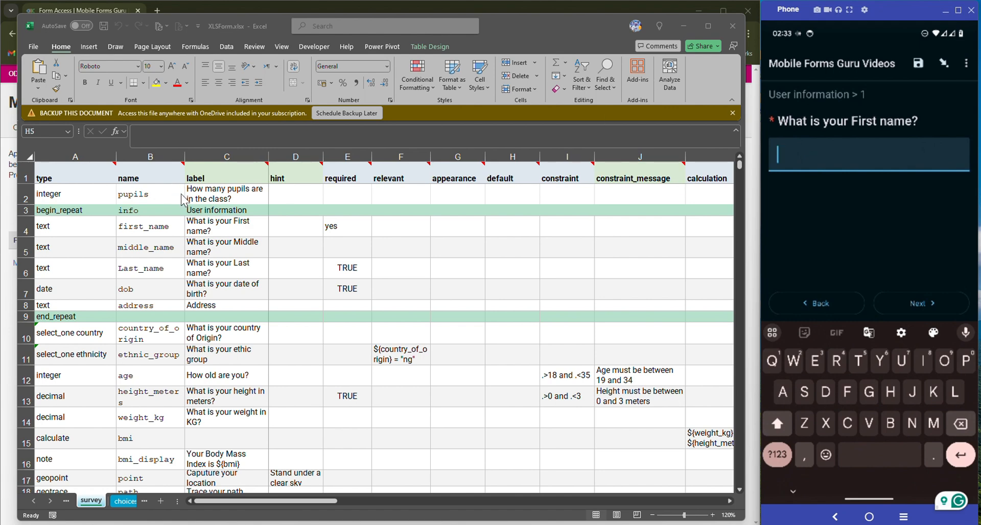
left_click(198, 212)
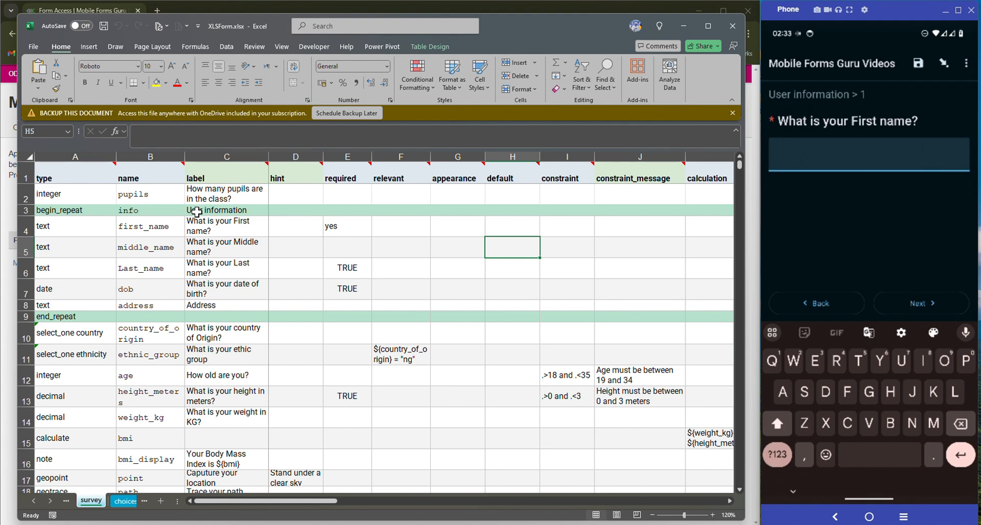
left_click(197, 211)
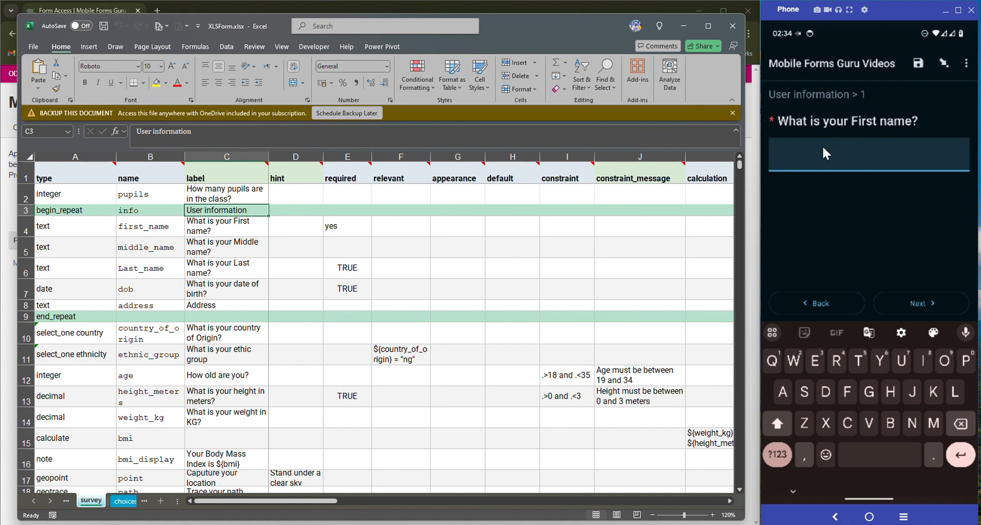
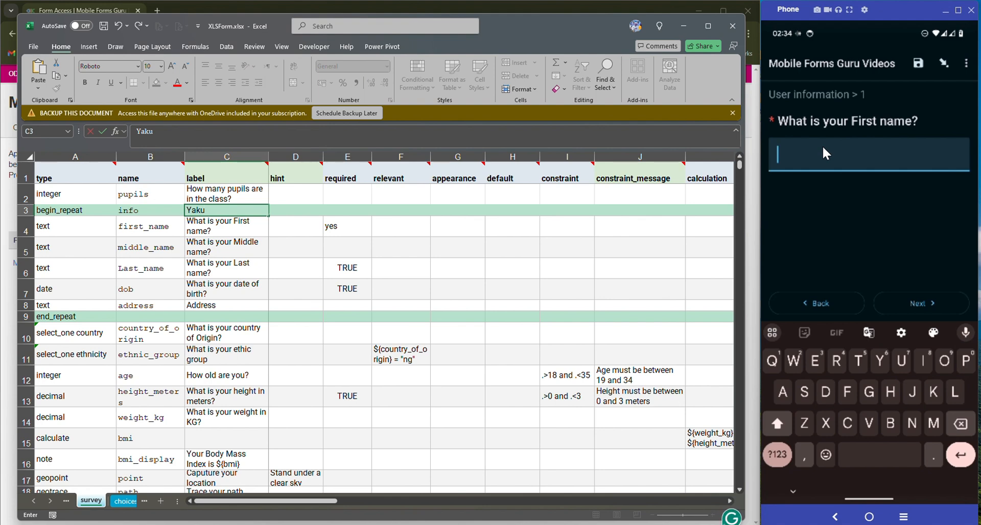
Enter the respondent's first name, skip the middle name, and enter the last name
left_click(823, 145)
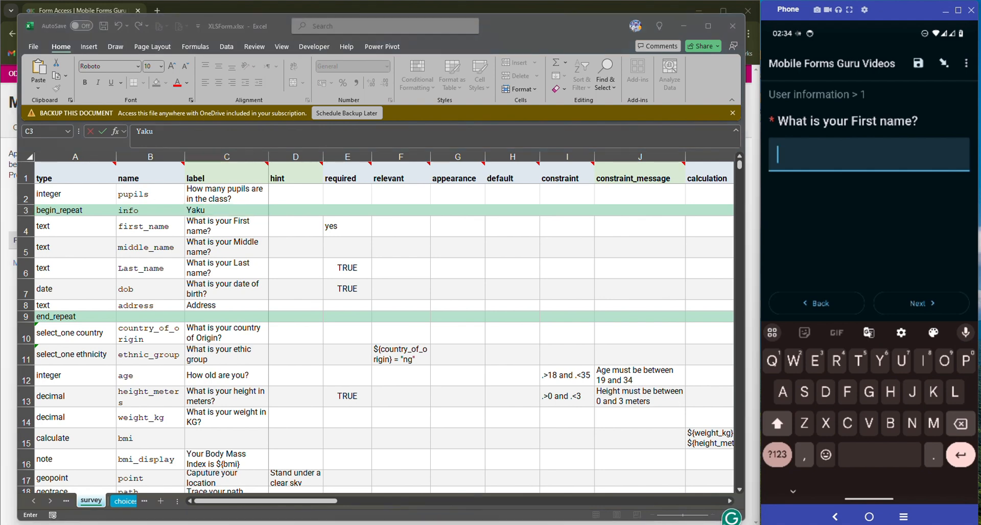
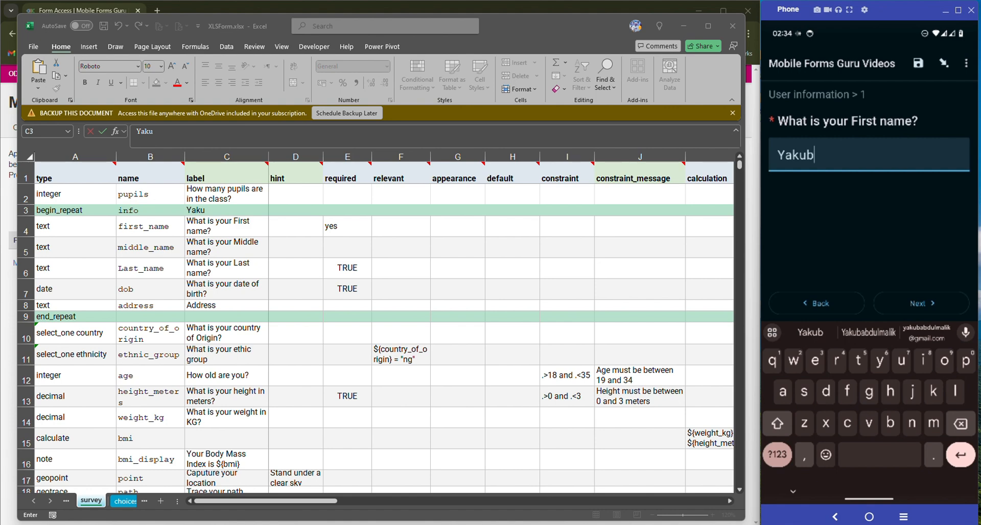
left_click(925, 303)
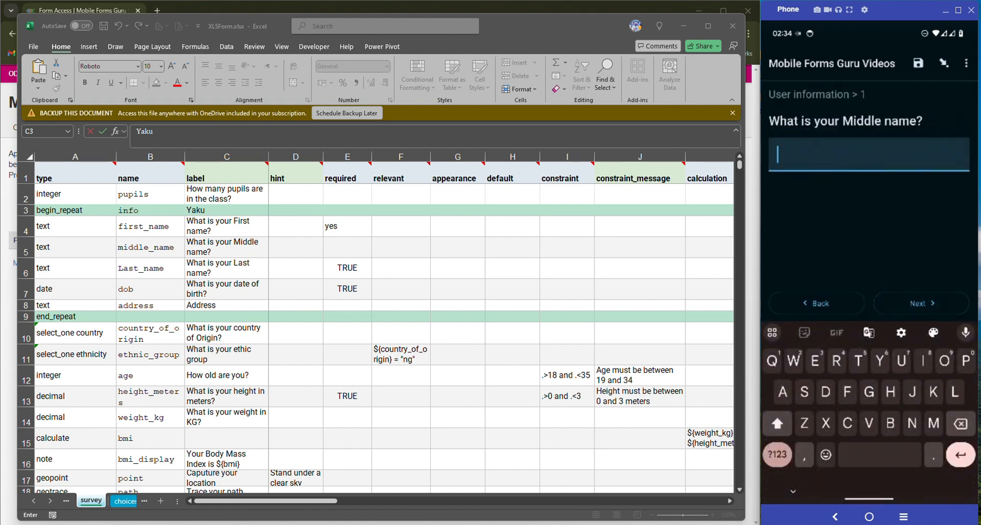
left_click(922, 306)
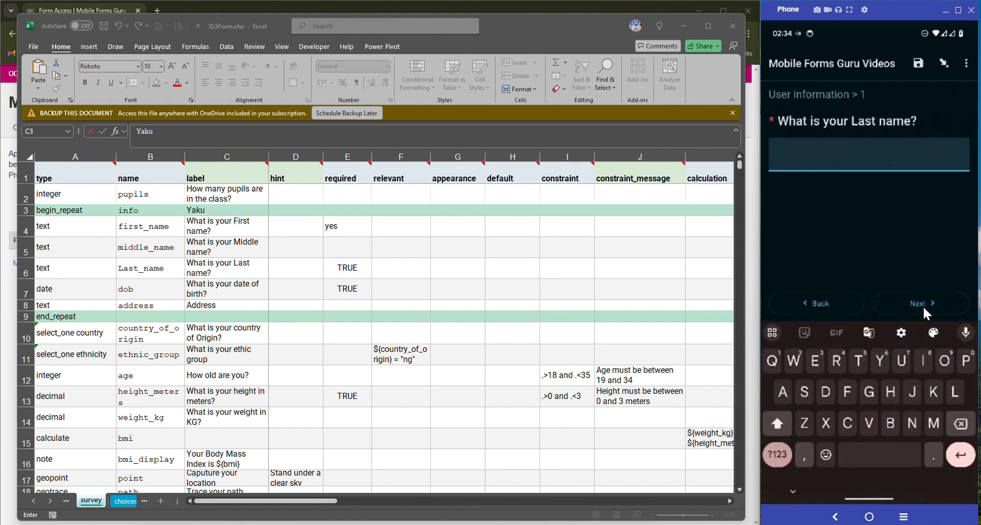
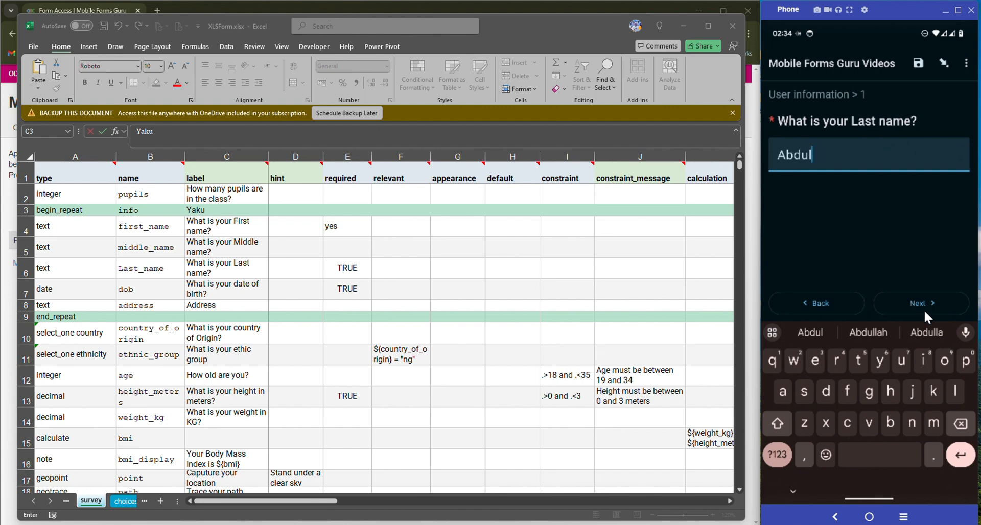
left_click(928, 307)
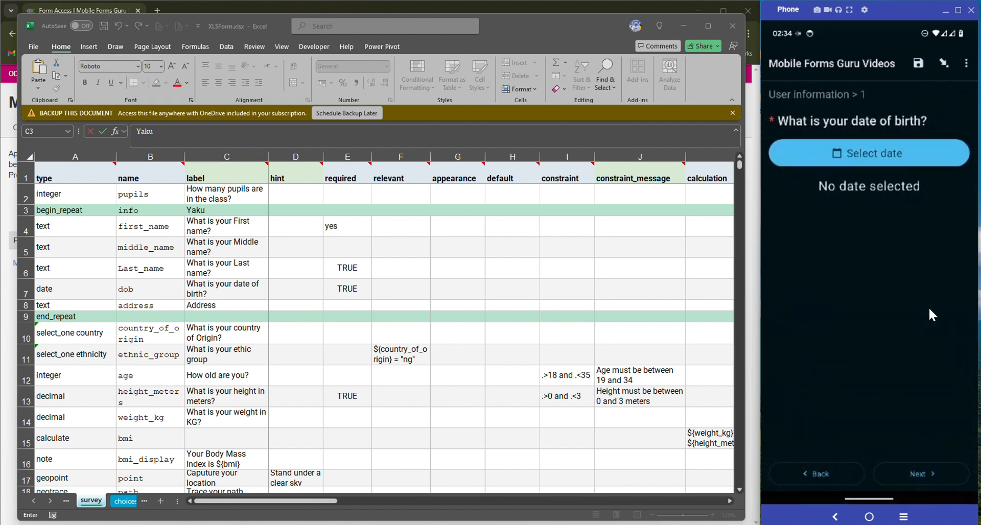
Pick 28 Aug 2004 as date of birth using the year picker, then continue to Address
left_click(890, 154)
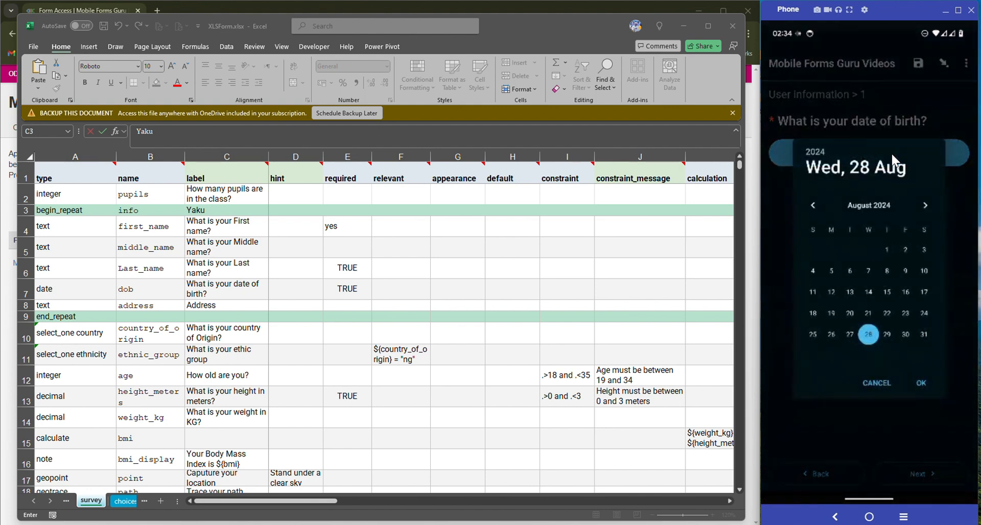
left_click(820, 150)
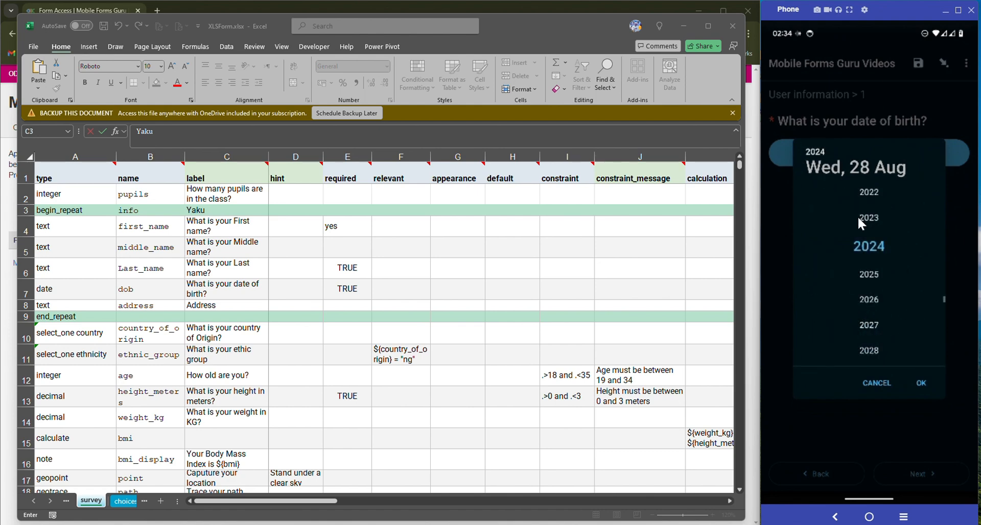
scroll(857, 216, "up", 5)
scroll(878, 205, "up", 7)
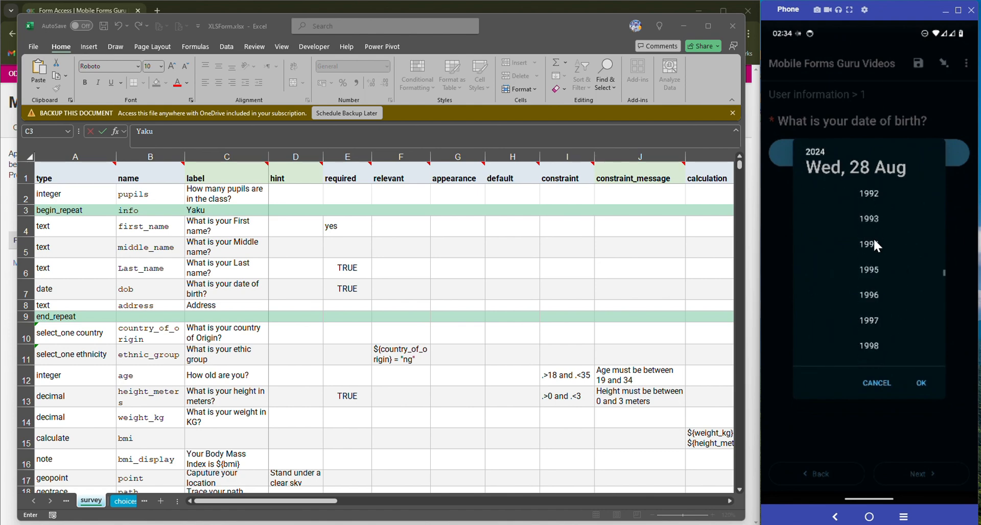
scroll(874, 241, "down", 3)
left_click(874, 242)
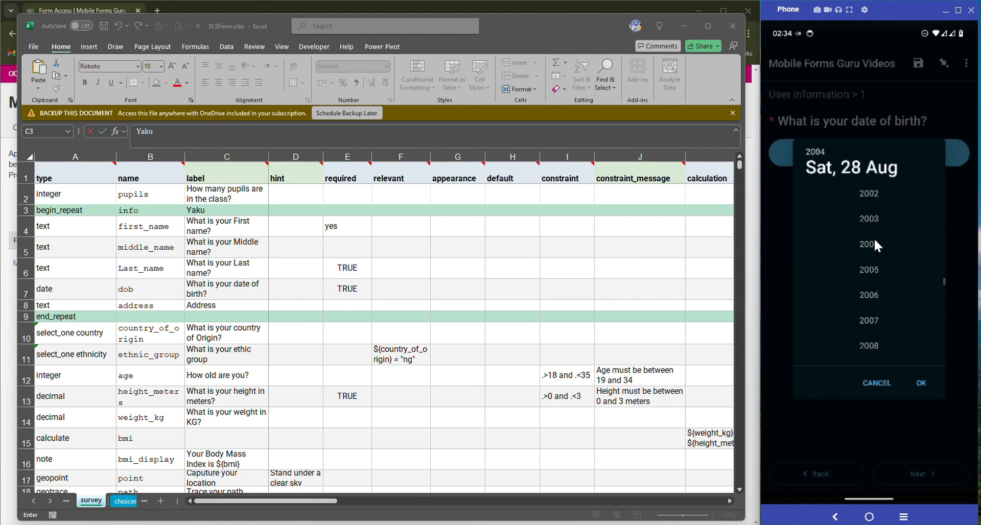
left_click(923, 383)
left_click(930, 474)
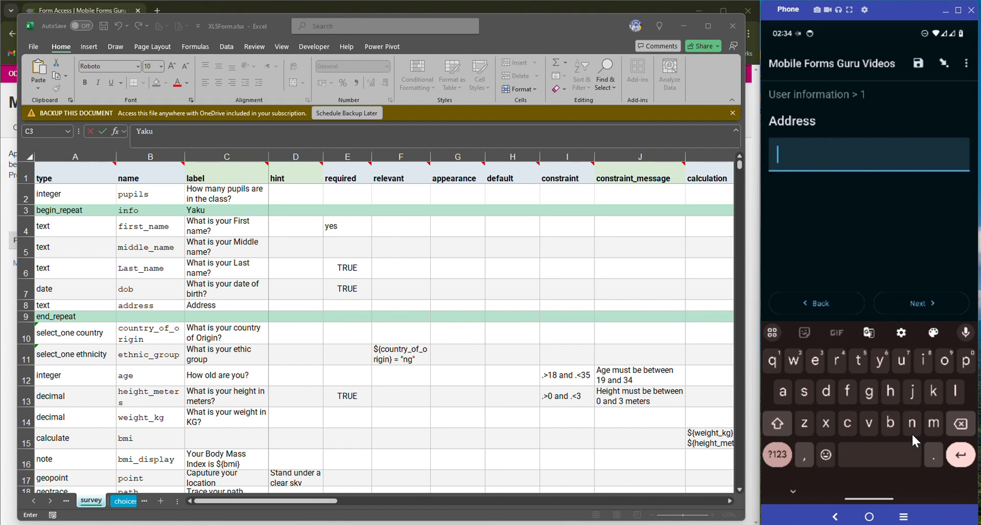
type("Address")
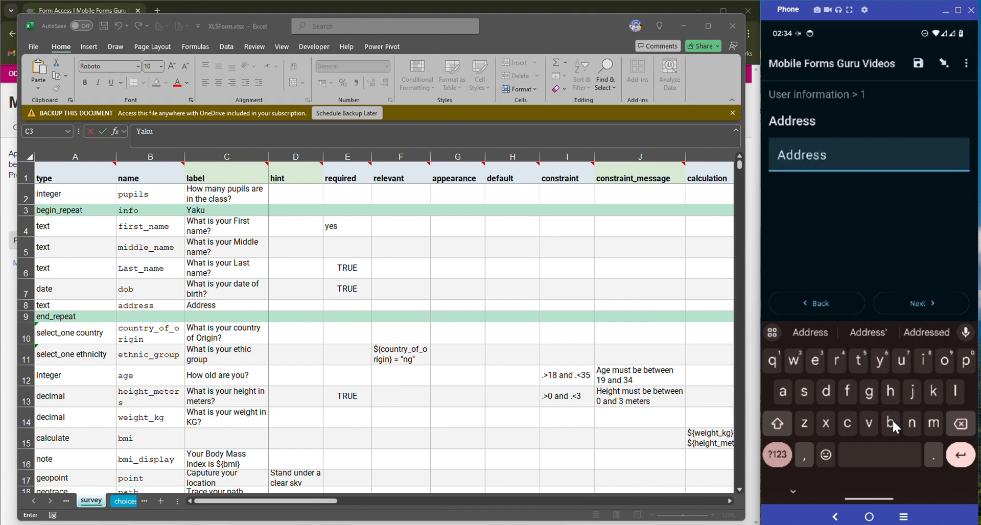
left_click(900, 309)
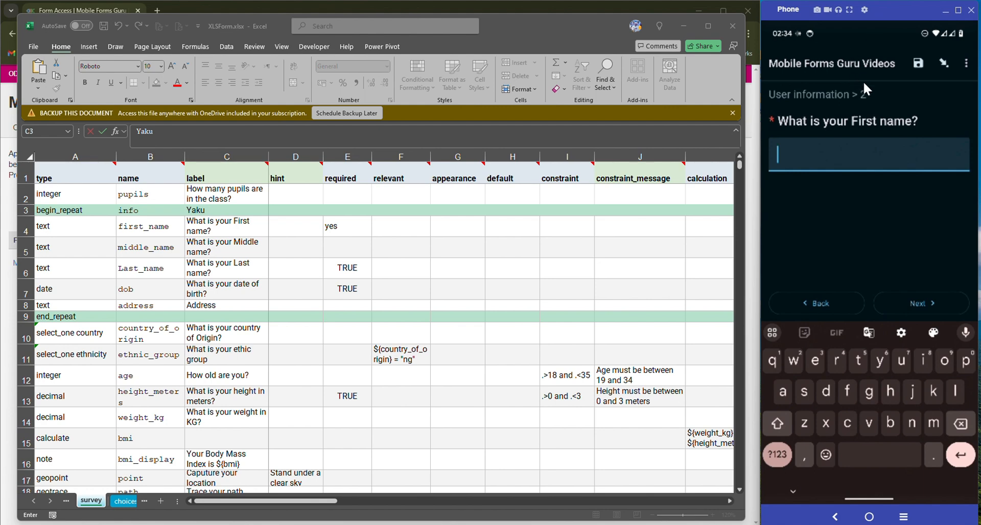
left_click(922, 304)
type("abba")
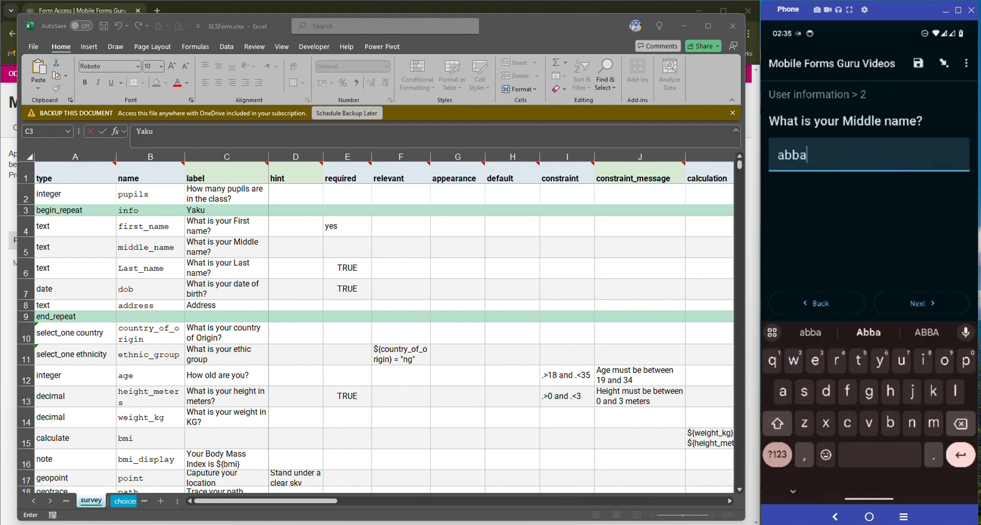
left_click(922, 304)
left_click(922, 303)
Pick the second person's birth year and answer their address with 'Add'
left_click(868, 153)
left_click(814, 152)
left_click(869, 276)
left_click(920, 382)
left_click(922, 303)
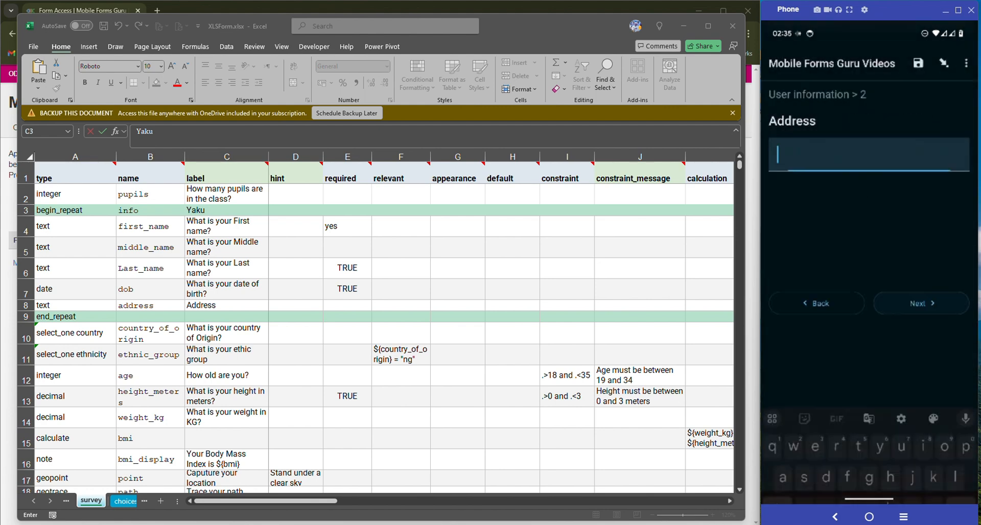
type("Add")
left_click(922, 303)
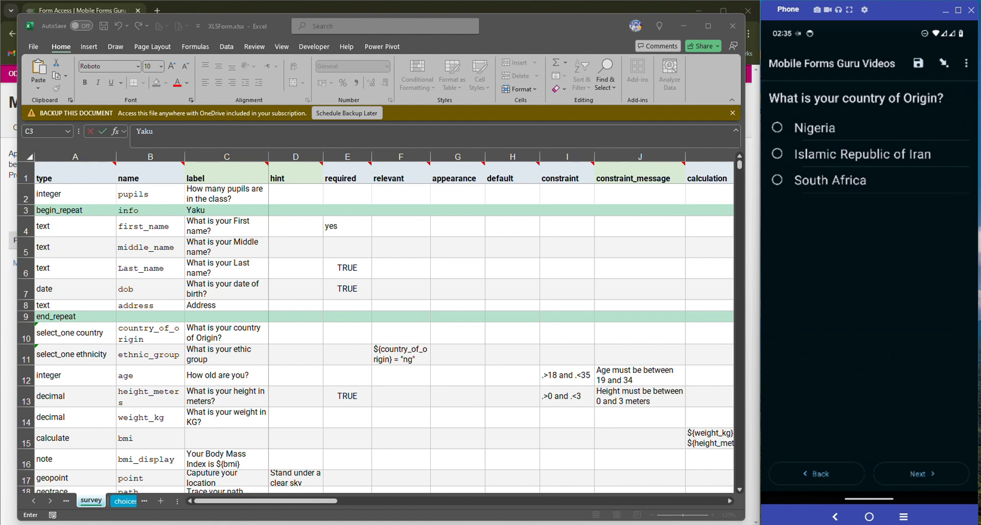
Answer country of origin Nigeria, ethnic group Hausa, and age 20 after correcting typos
left_click(814, 128)
left_click(921, 473)
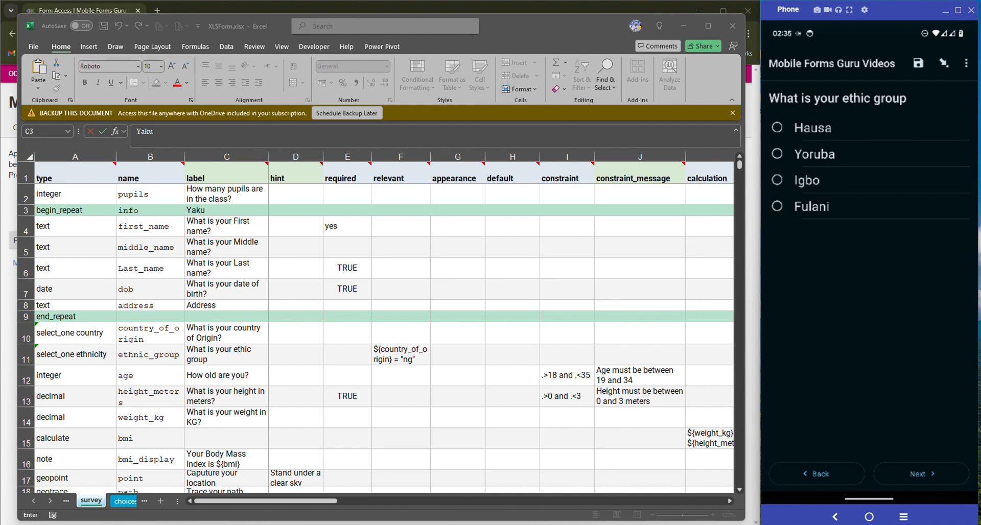
left_click(812, 127)
left_click(921, 473)
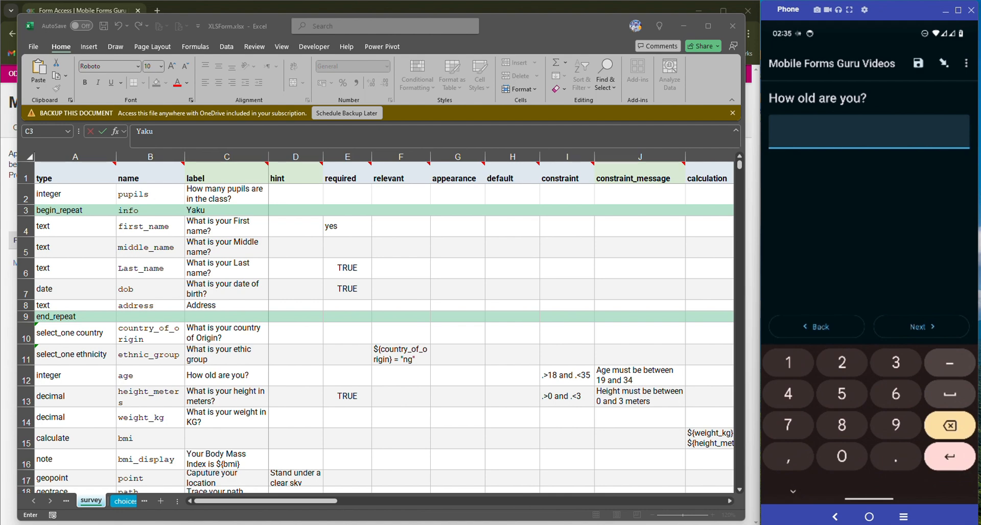
type("14")
key("BackSpace")
type("8")
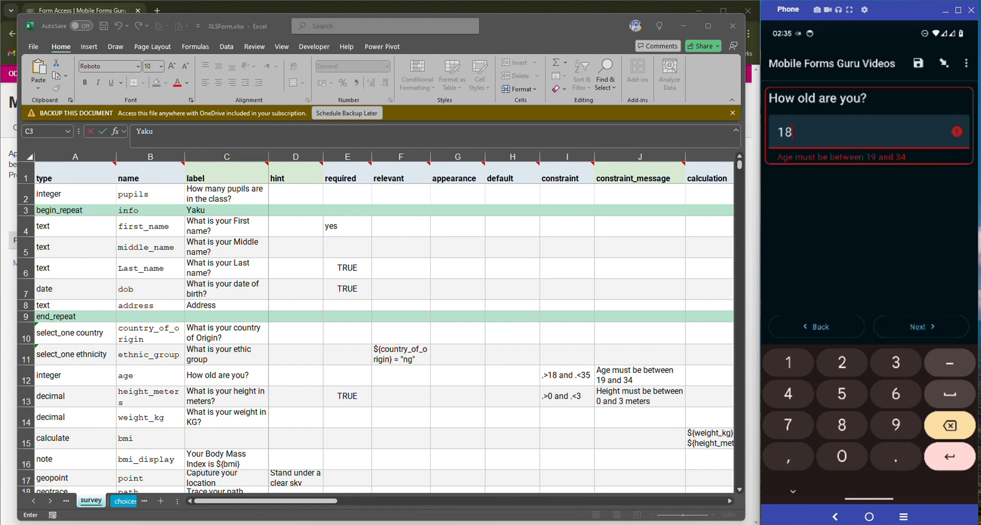
key("BackSpace")
key("BackSpace")
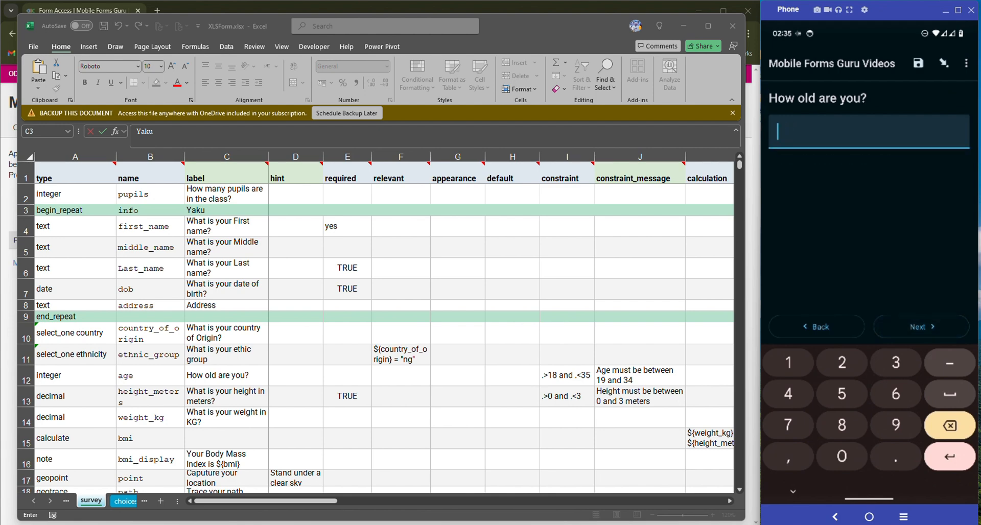
type("20")
left_click(921, 327)
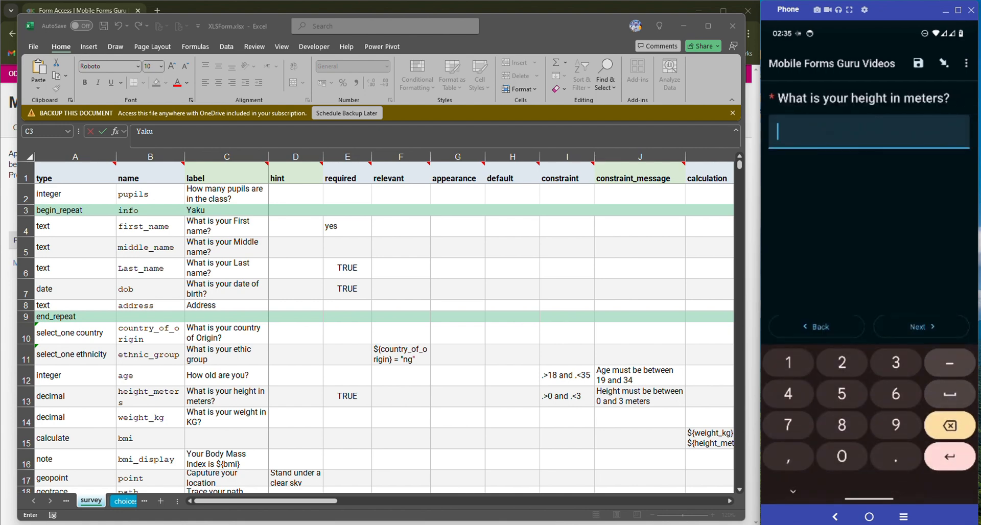
Enter height 1.5 and weight 25, then pass the BMI result of 11.11
type("1.5")
left_click(921, 327)
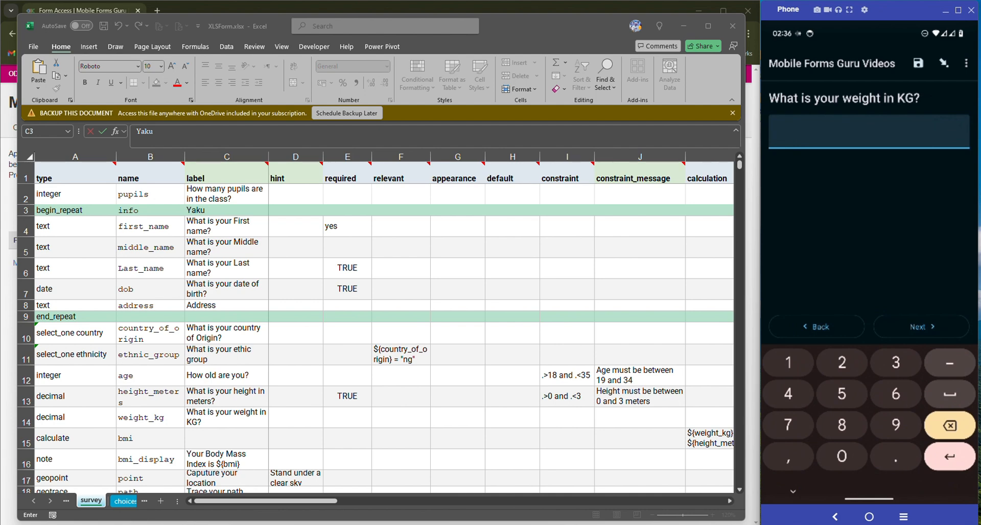
type("25")
left_click(922, 327)
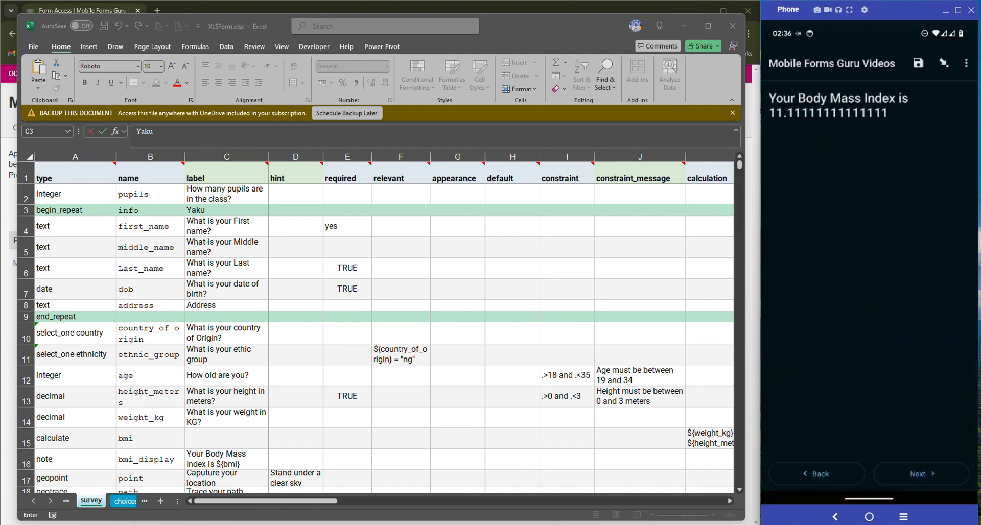
left_click(921, 473)
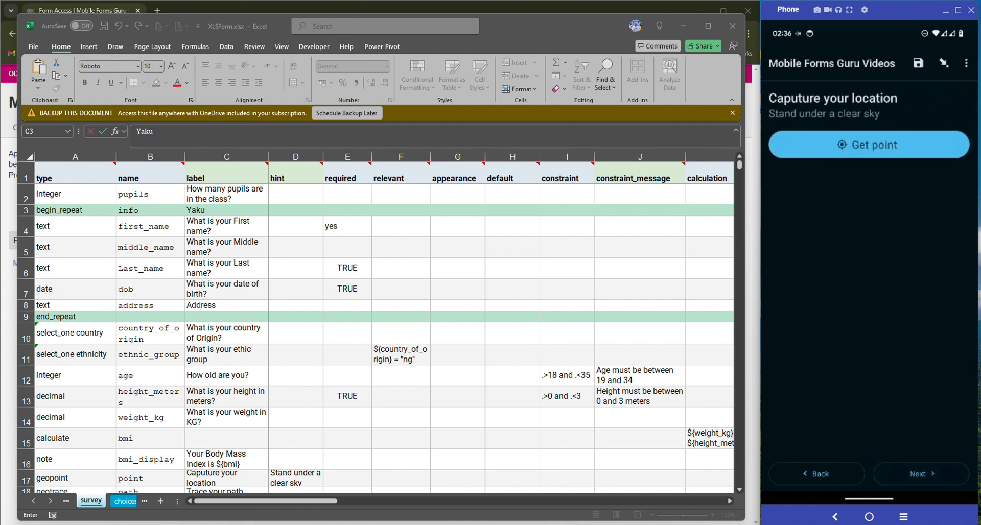
Grant approximate location access and save a location point at 700m accuracy
left_click(868, 145)
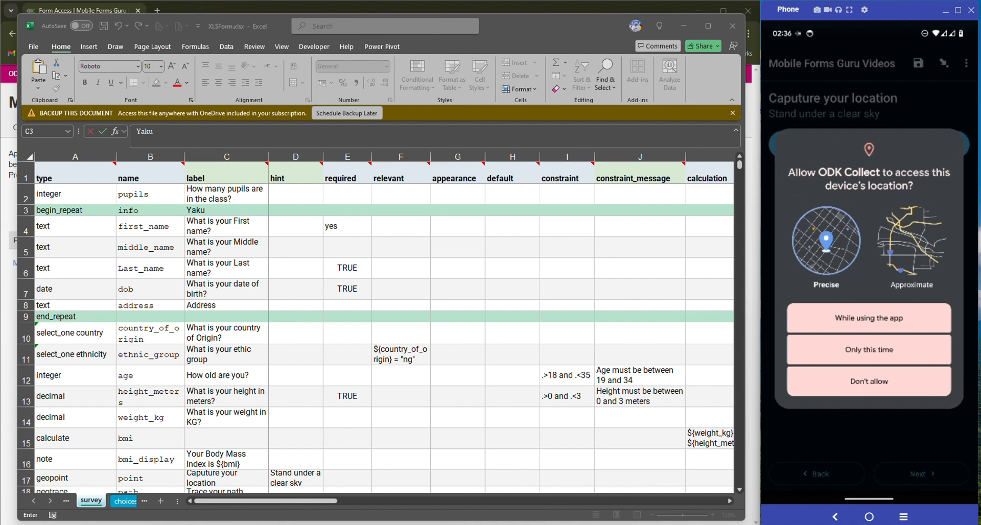
left_click(912, 241)
left_click(868, 318)
left_click(922, 299)
left_click(868, 145)
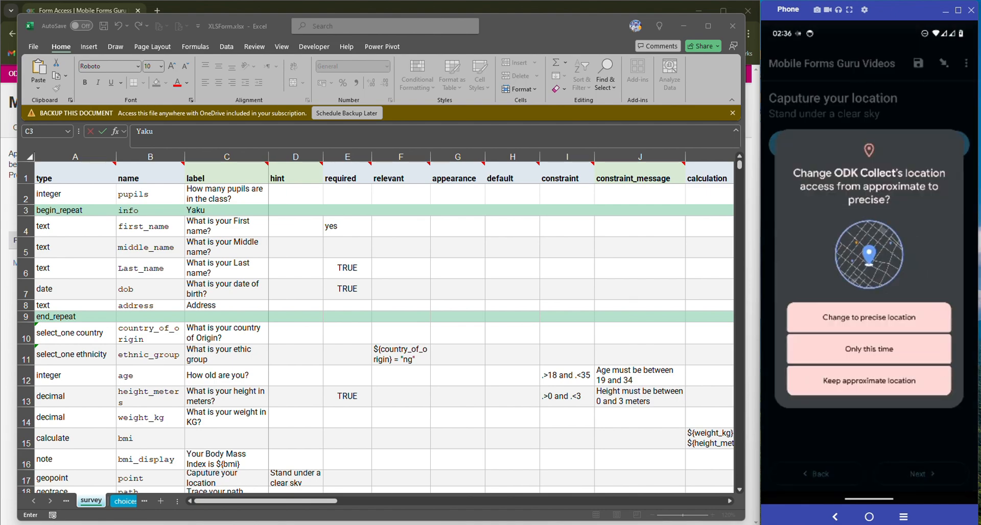
left_click(868, 317)
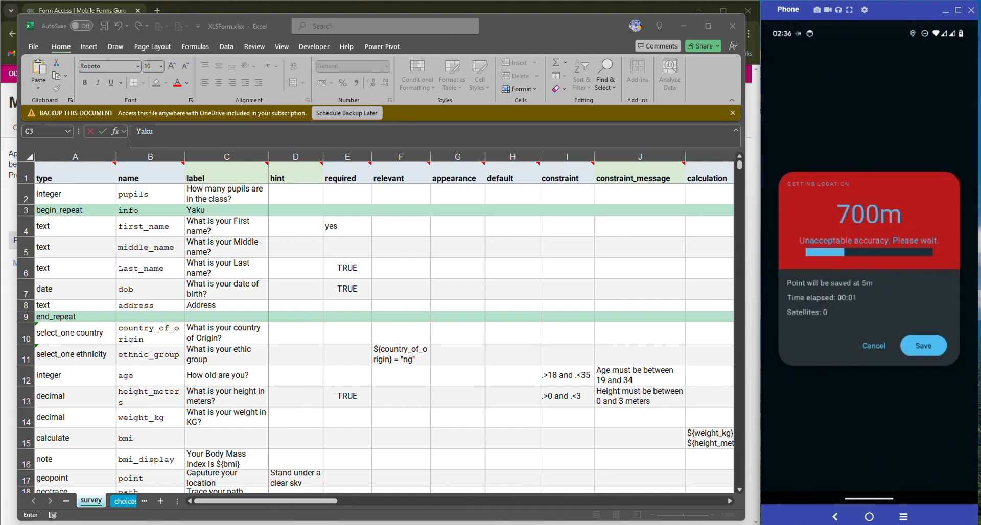
left_click(923, 346)
left_click(923, 474)
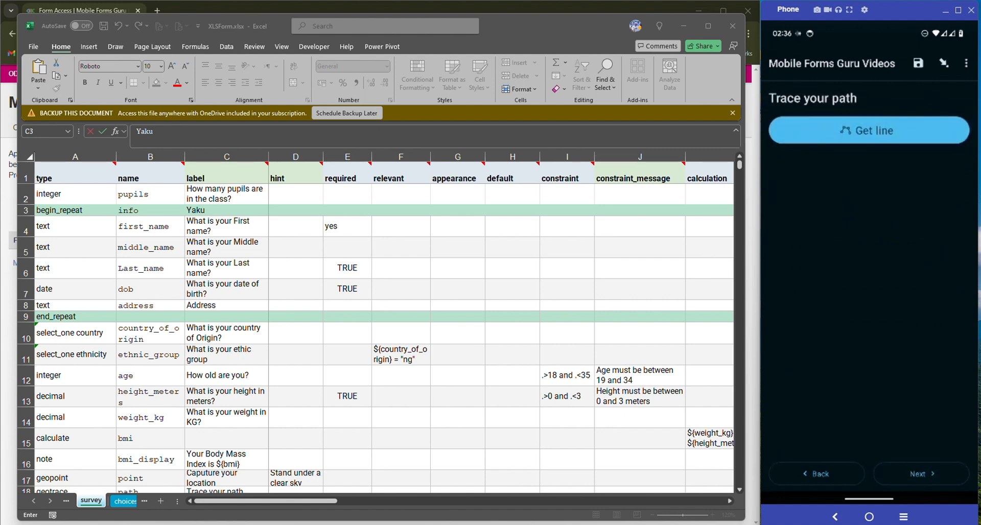
Leave the Trace your path map without tracing and skip the path question
left_click(869, 130)
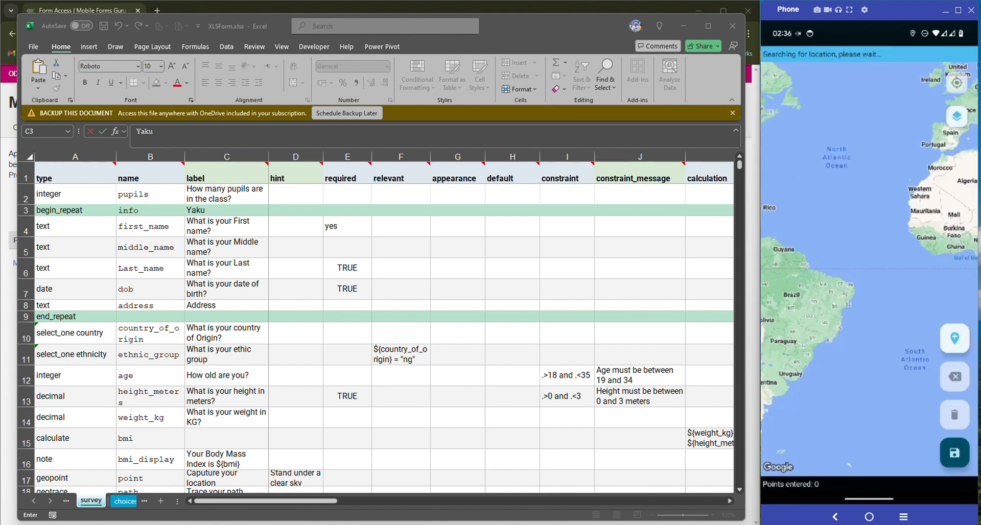
left_click(834, 517)
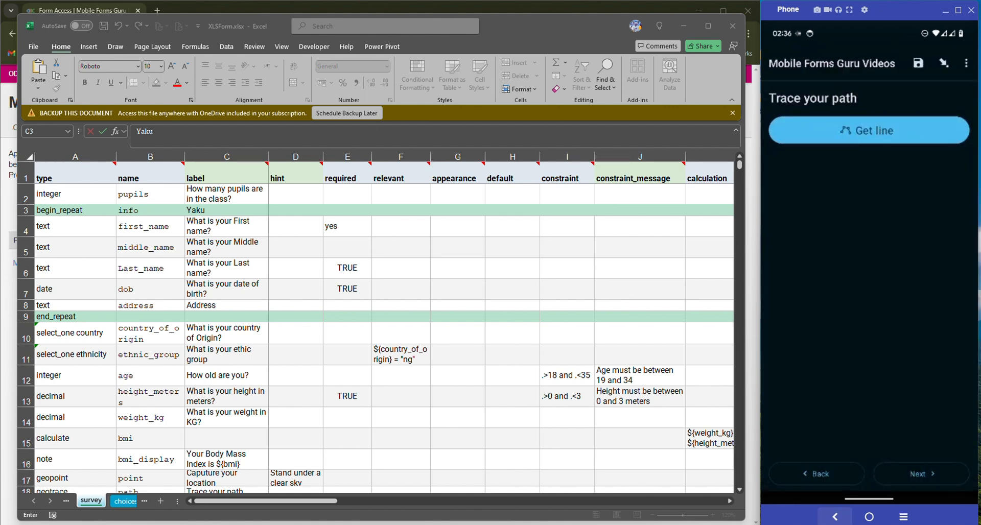
left_click(921, 473)
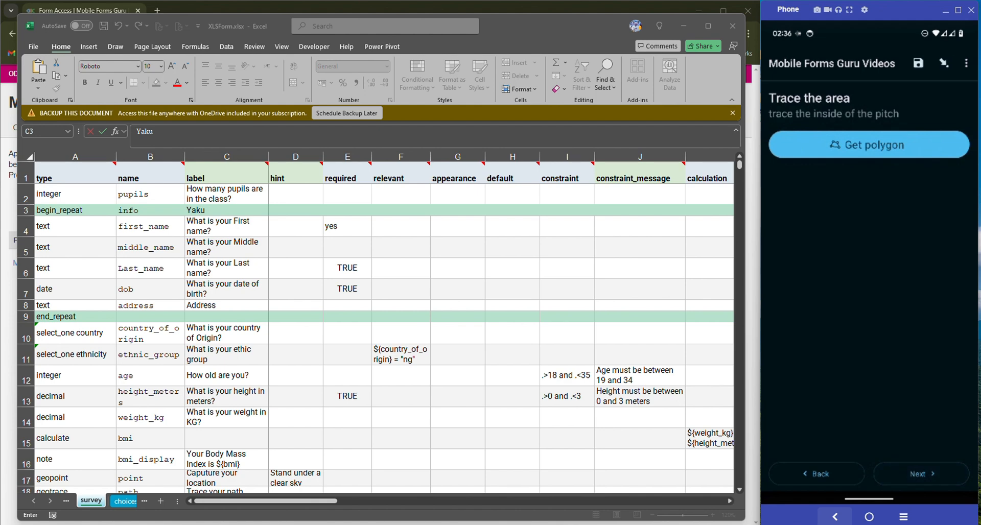
Skip the Trace the area, landscape picture, animal sound and video clip questions
left_click(921, 473)
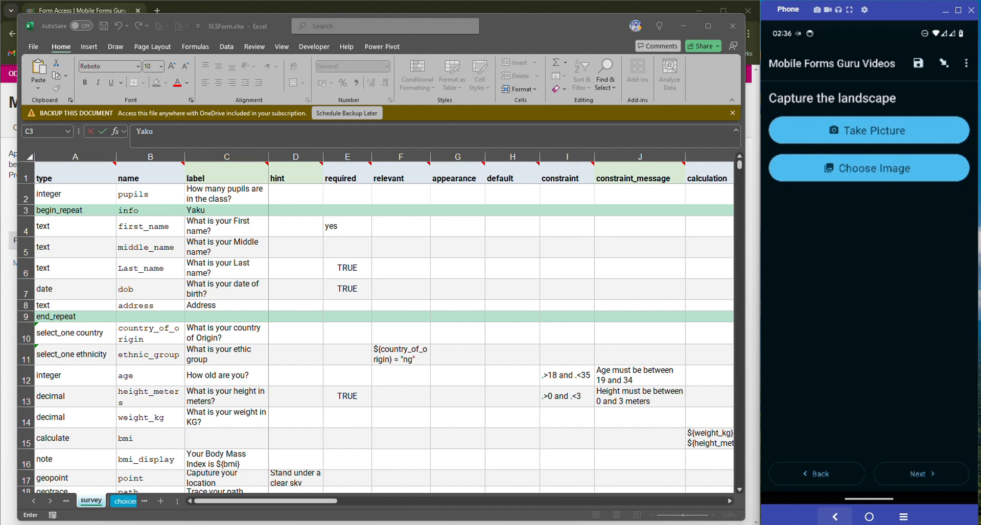
left_click(921, 473)
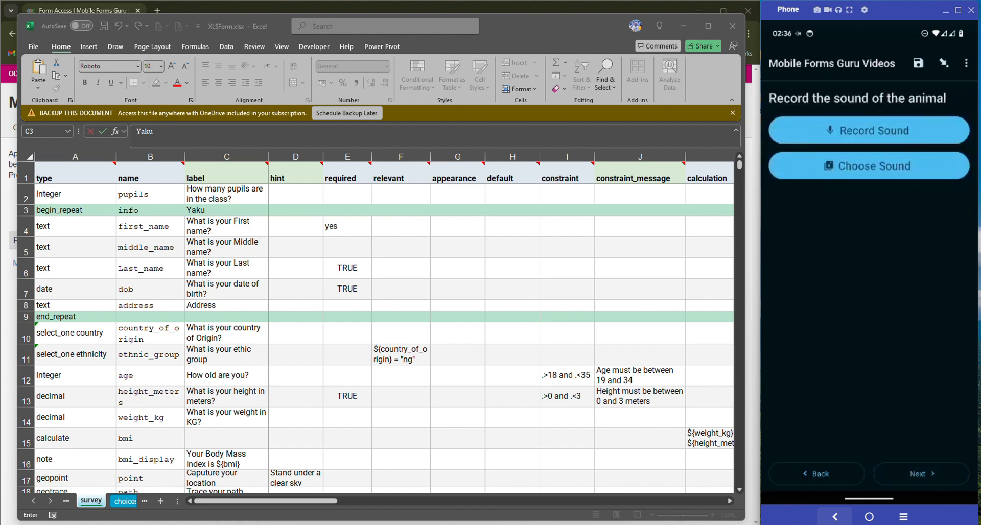
left_click(921, 474)
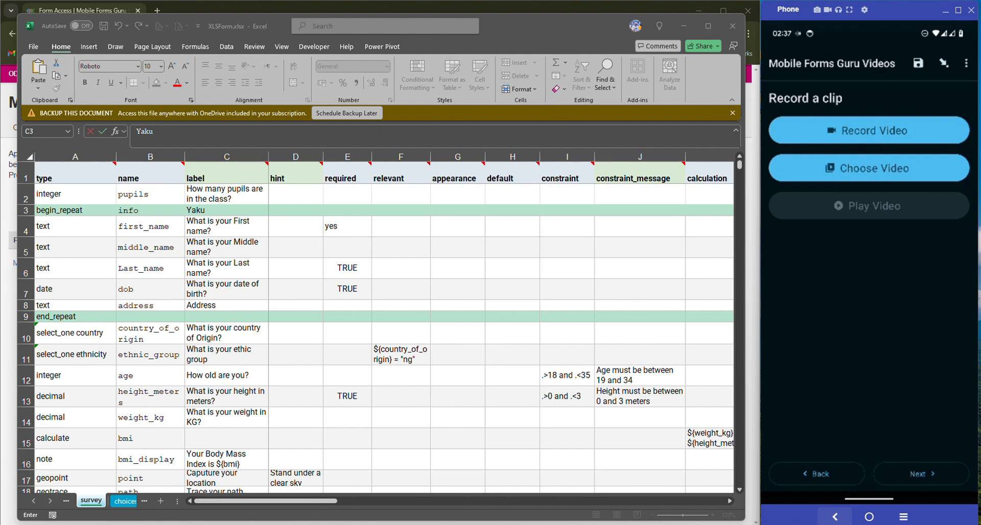
left_click(921, 473)
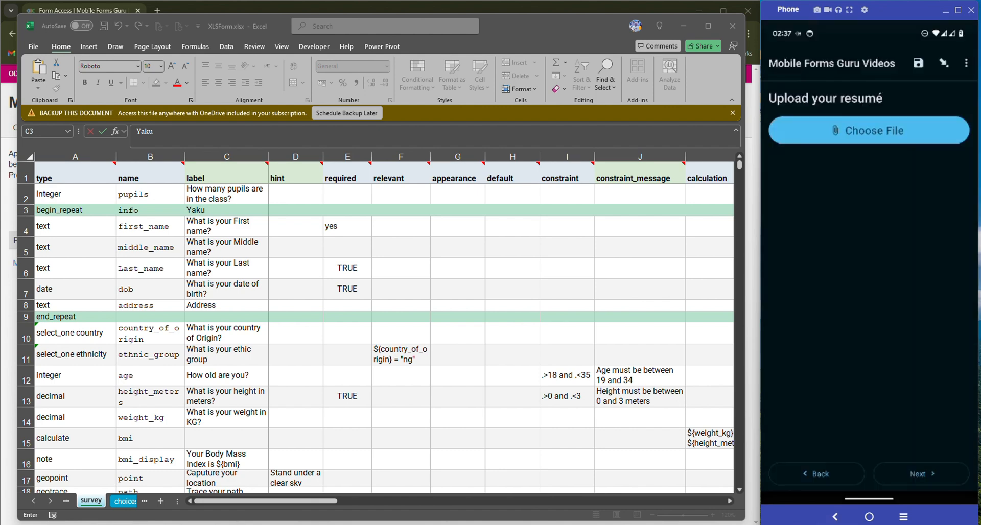
Skip the resumé upload and rank English first and Biology second among the subjects
left_click(921, 474)
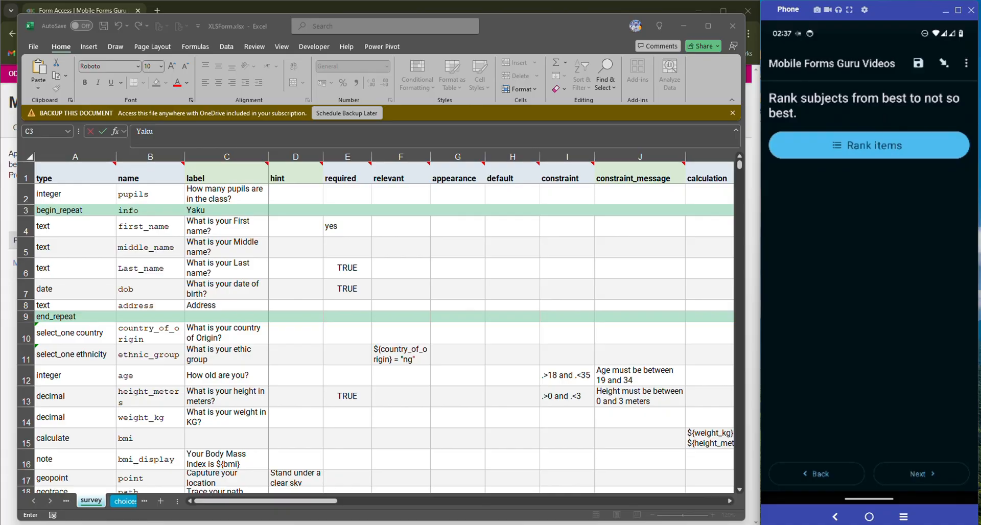
left_click(868, 146)
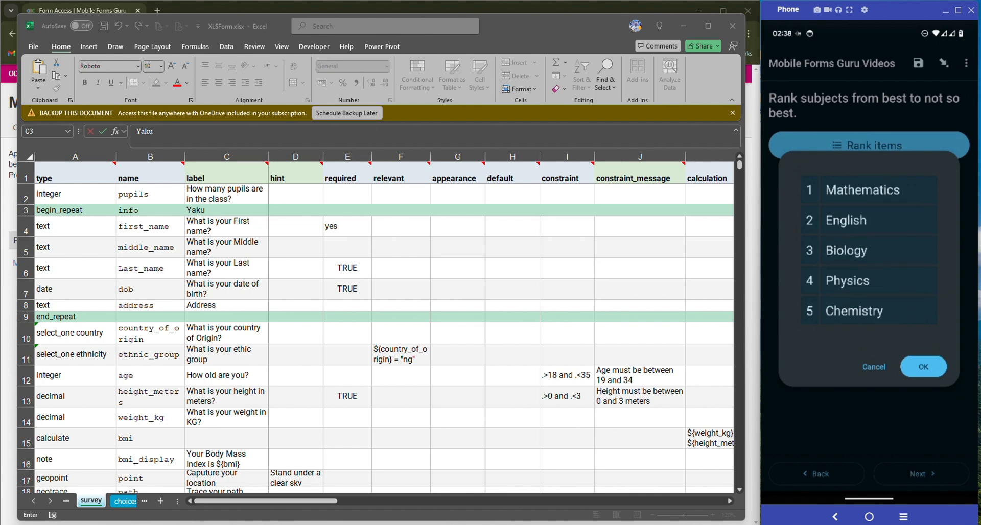
left_click_drag(868, 220, 869, 189)
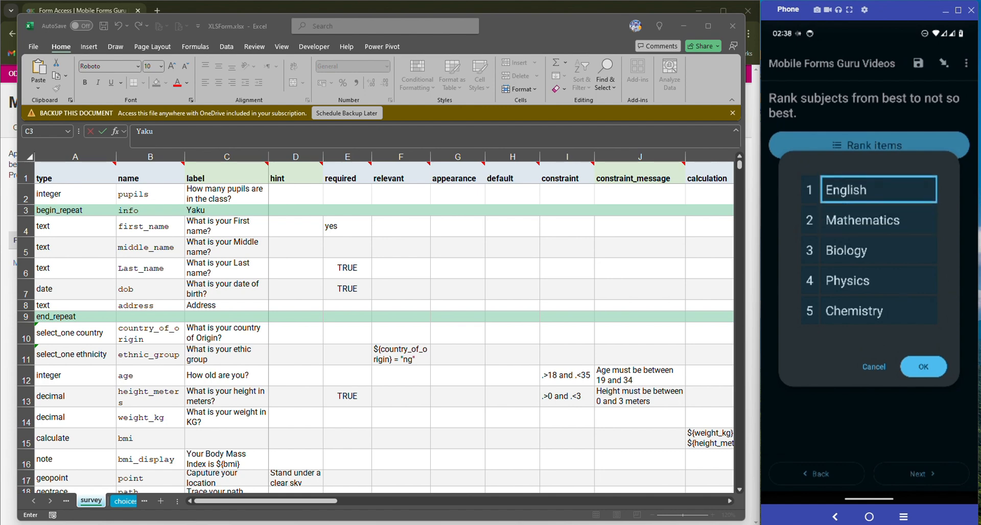
left_click_drag(869, 251, 868, 220)
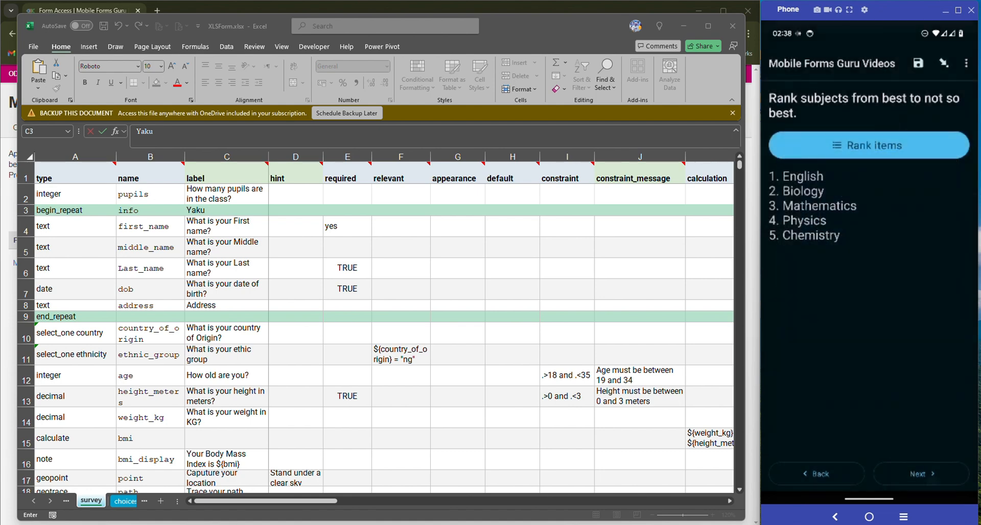
Answer hours spent in a day with 3.5 using the number picker
left_click(921, 473)
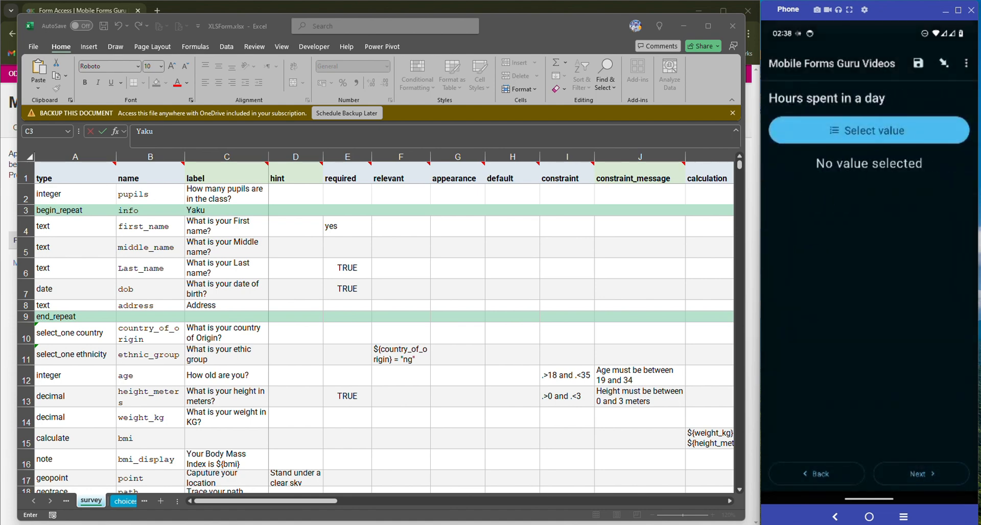
left_click(869, 131)
left_click_drag(869, 286, 868, 255)
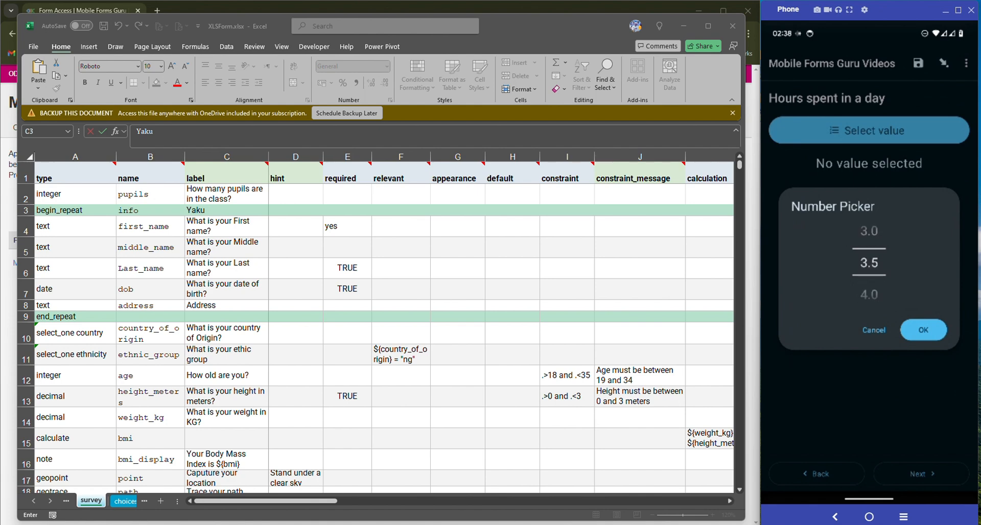
left_click(923, 330)
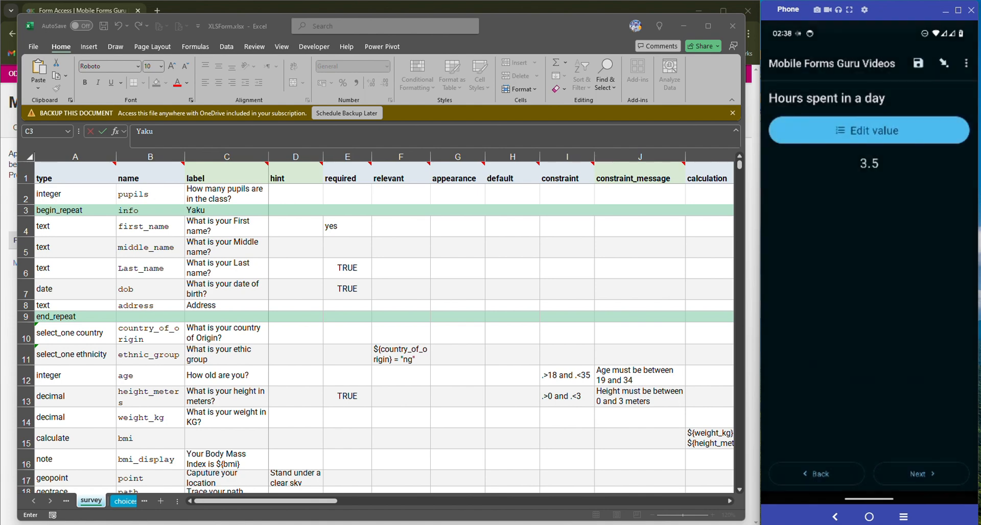
Scroll the survey sheet to show the hours question's parameters start=0; end=24; step=0.5
scroll(501, 326, "right", 5)
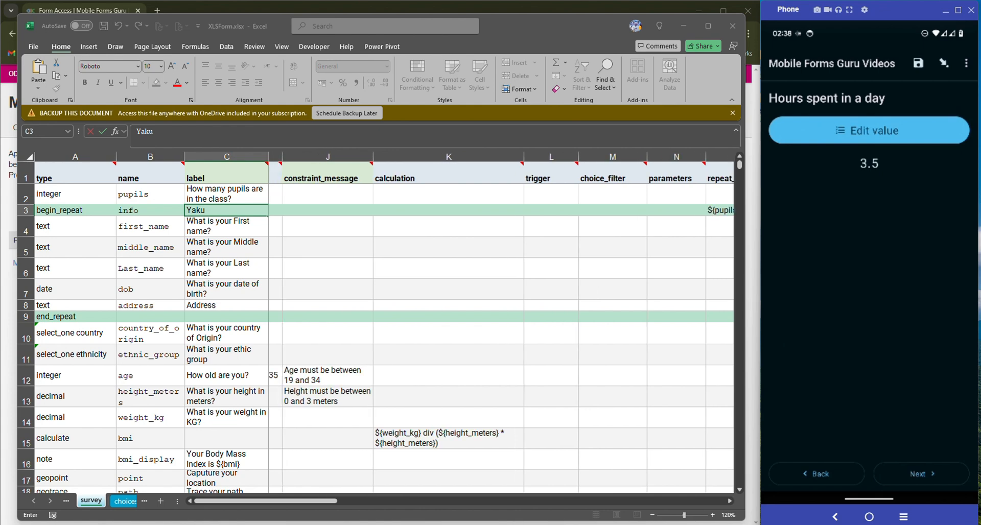
scroll(501, 327, "left", 2)
scroll(501, 327, "down", 3)
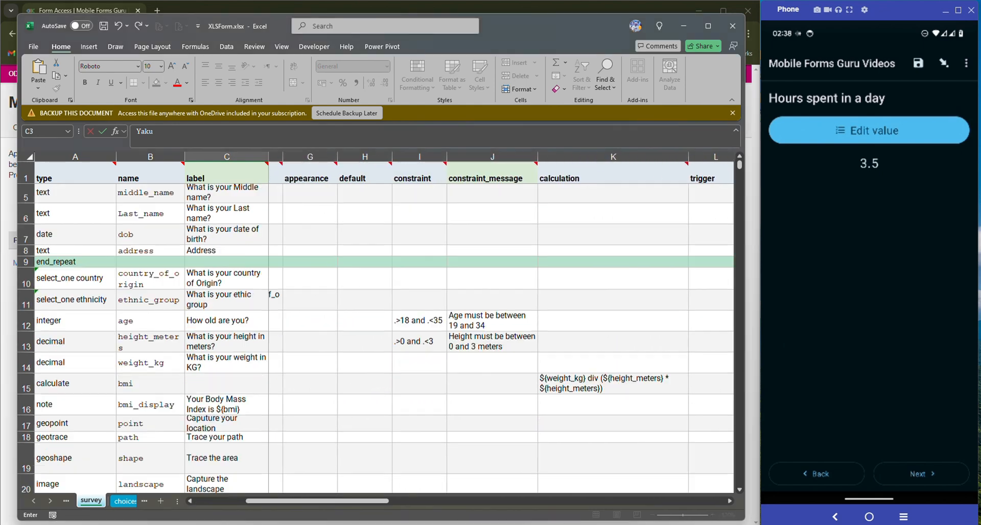
scroll(376, 327, "down", 2)
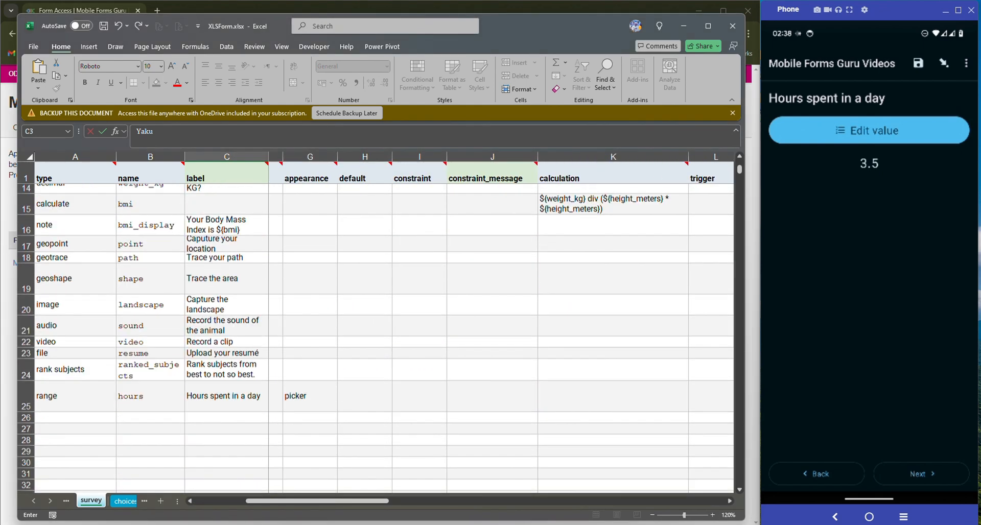
scroll(501, 327, "left", 3)
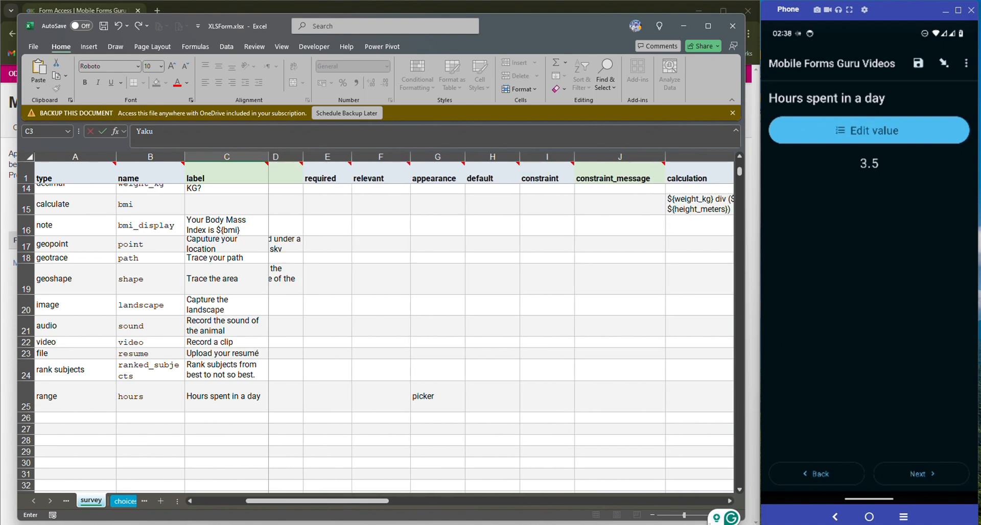
scroll(501, 327, "left", 3)
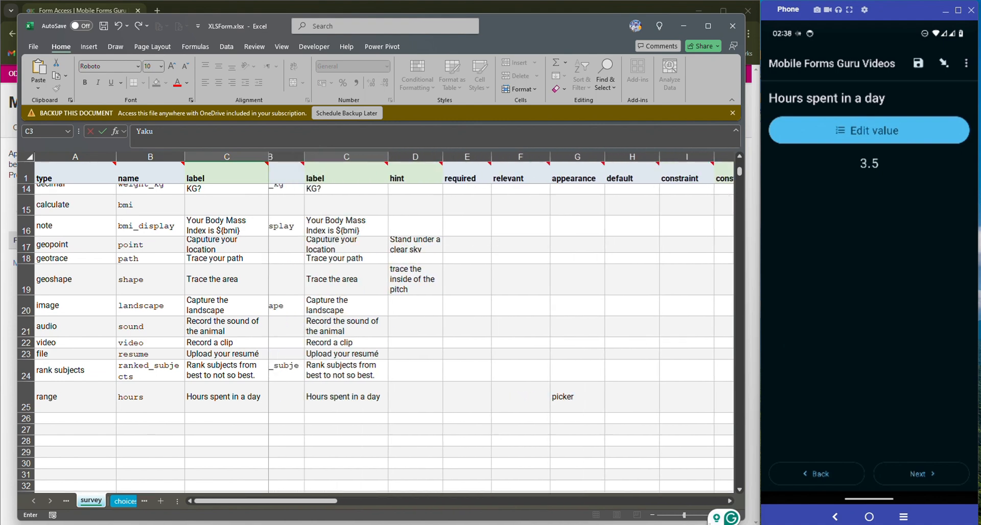
scroll(500, 327, "right", 6)
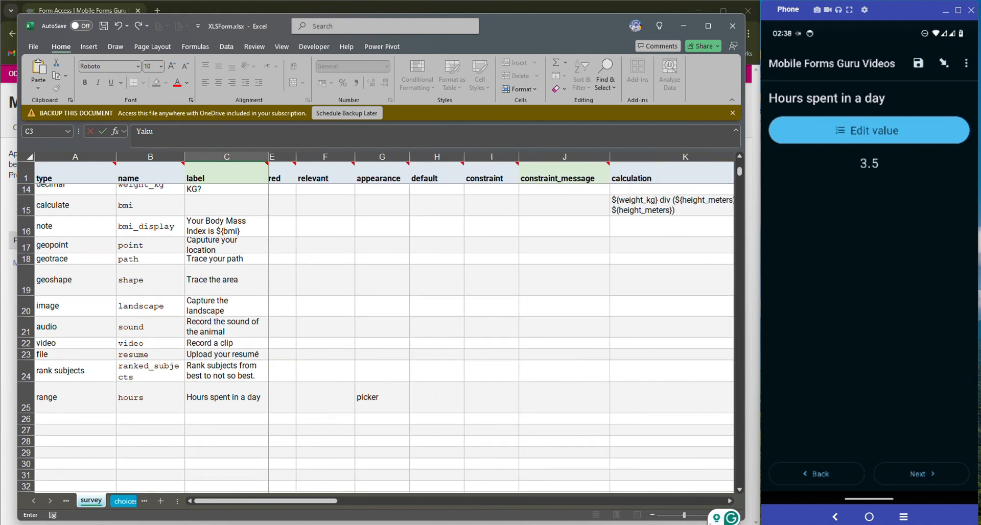
scroll(501, 327, "right", 1)
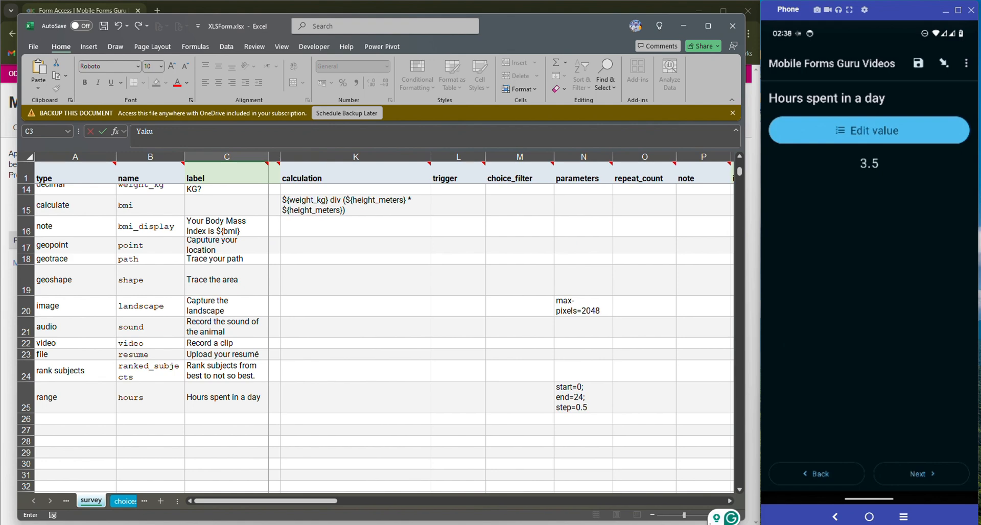
Change hours spent in a day from 3.5 to 4.5 and advance to the form's end screen
left_click(869, 131)
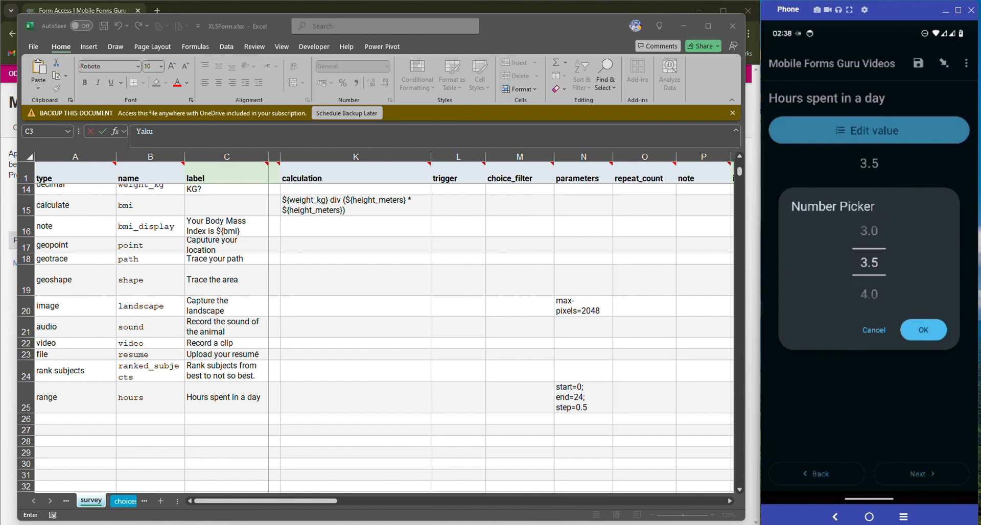
left_click(923, 330)
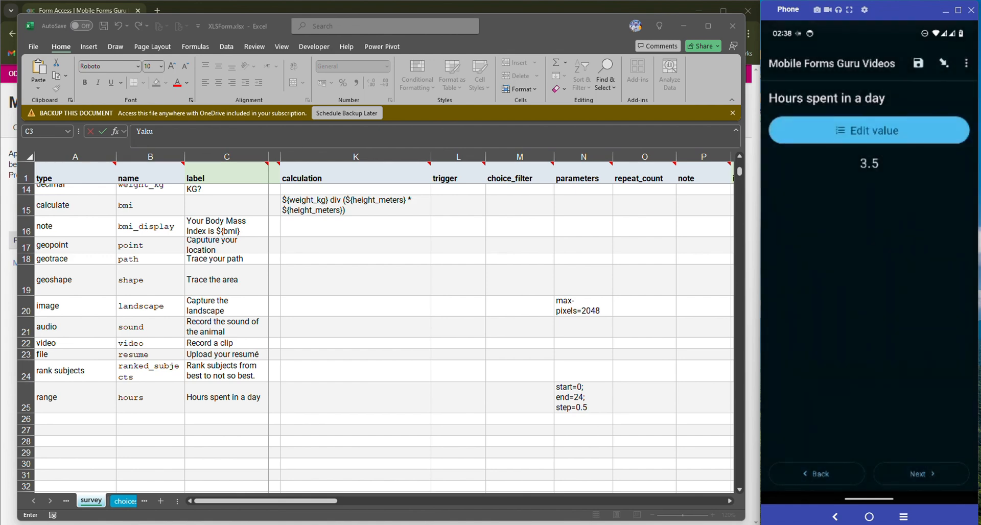
left_click(868, 130)
left_click_drag(868, 294, 868, 231)
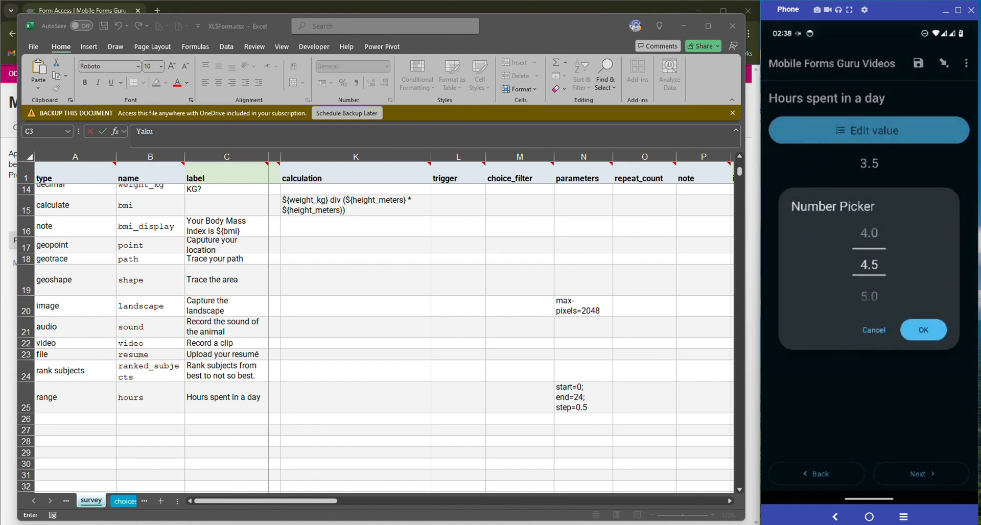
left_click(923, 330)
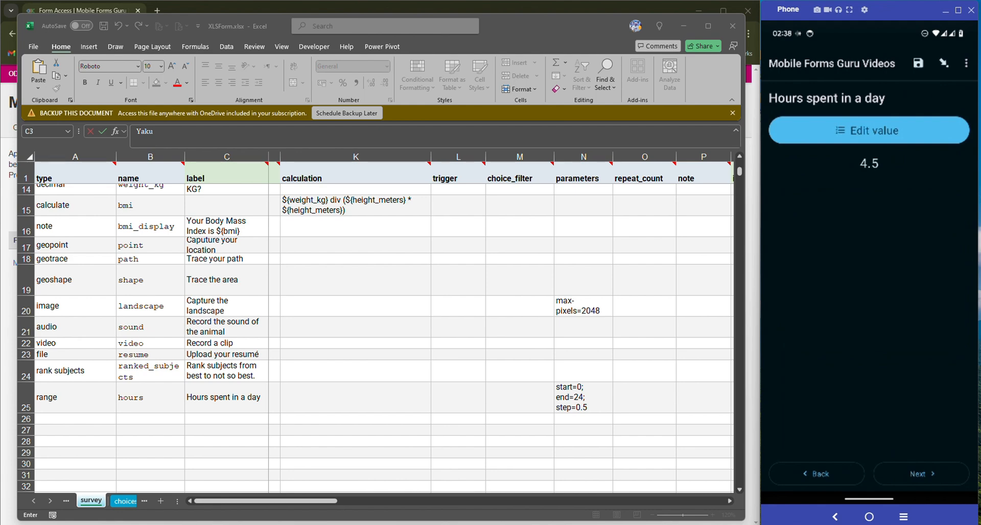
left_click(921, 474)
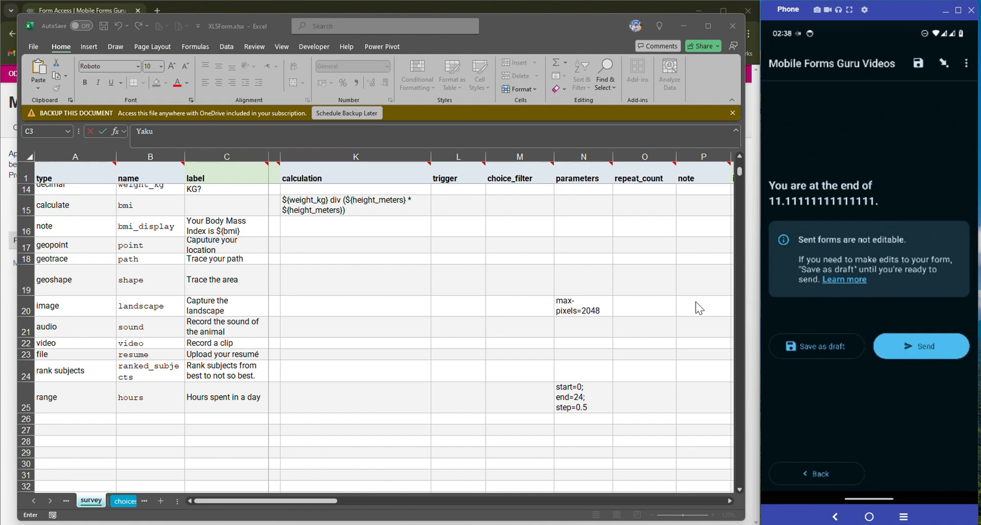
Switch Excel to the settings sheet and select the instance_name value ${bmi}
left_click(126, 502)
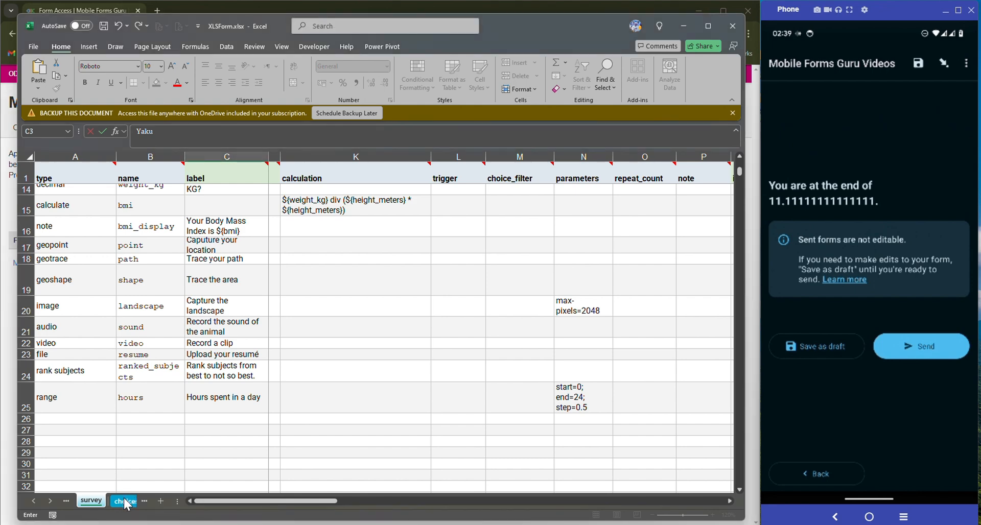
left_click(125, 502)
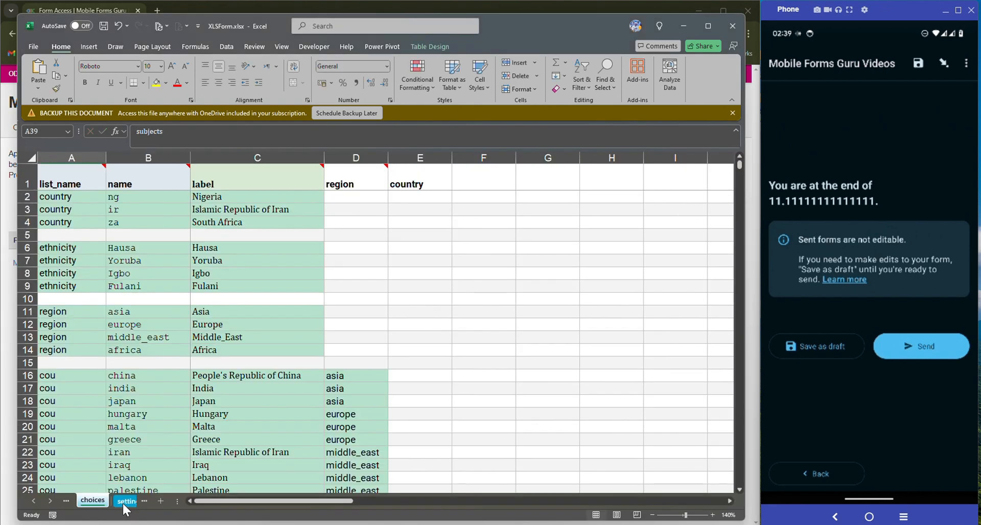
left_click(125, 503)
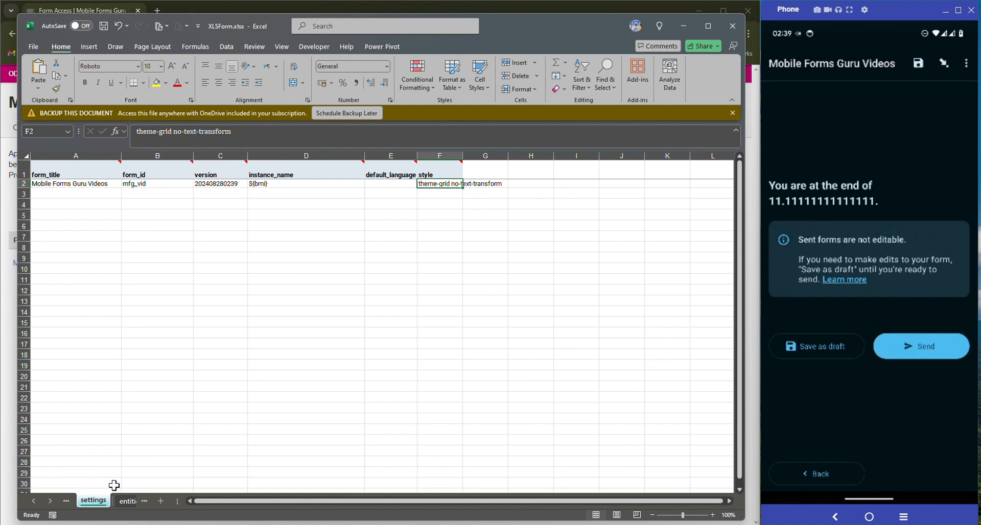
left_click(302, 185)
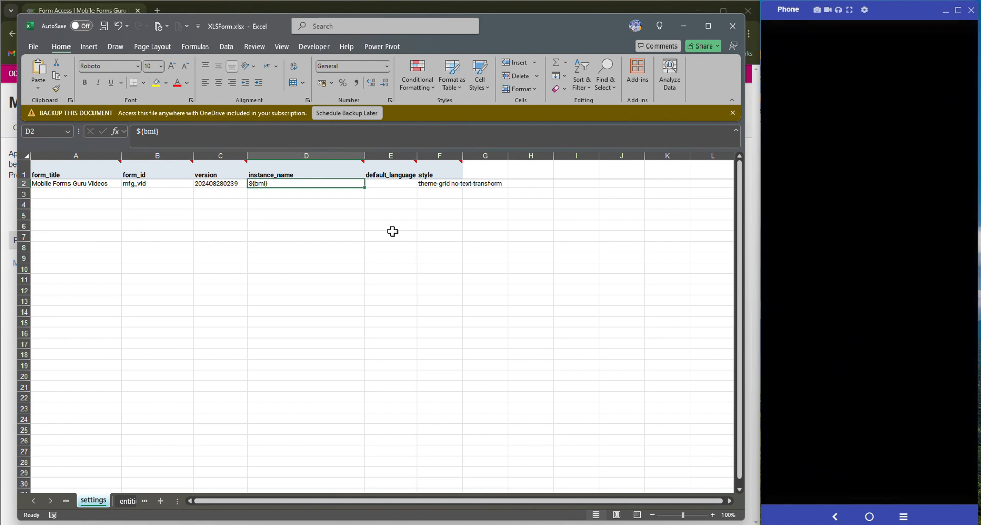
Save the filled form as a draft and open the Start new form list
left_click(864, 245)
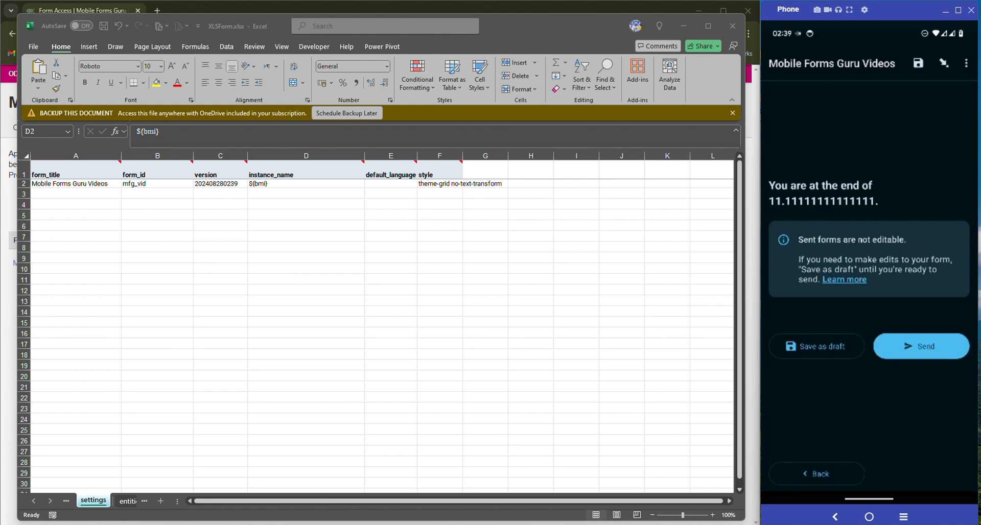
left_click(816, 347)
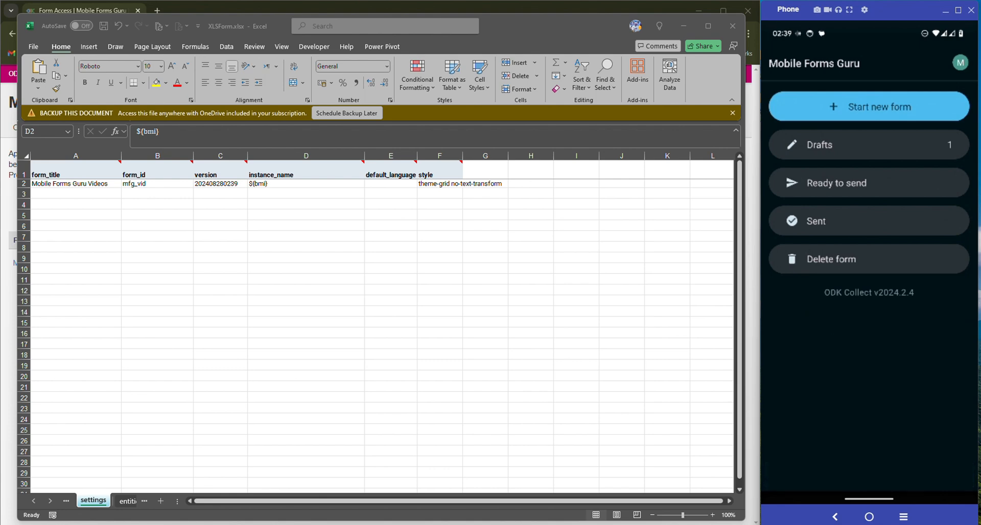
left_click(868, 107)
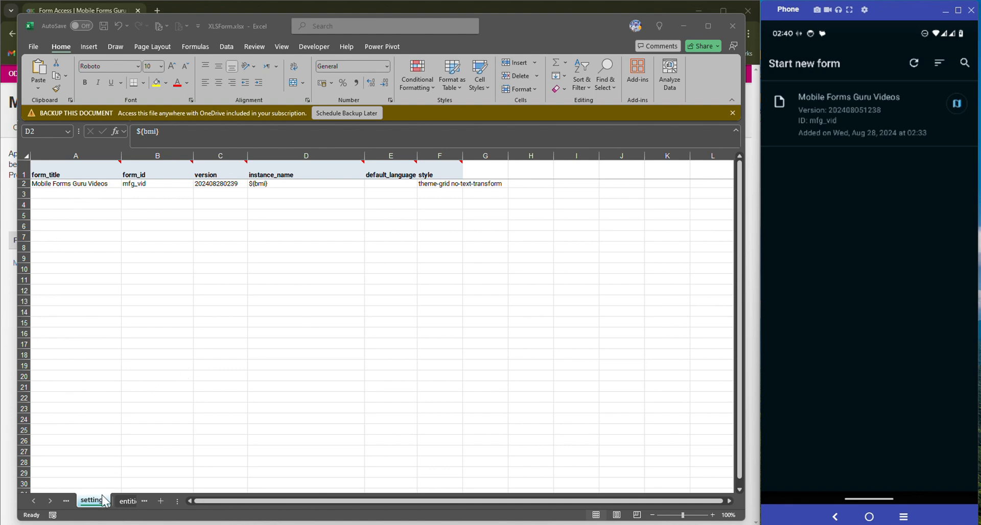
Return to the survey sheet and undo the repeat label change back to User information
left_click(72, 507)
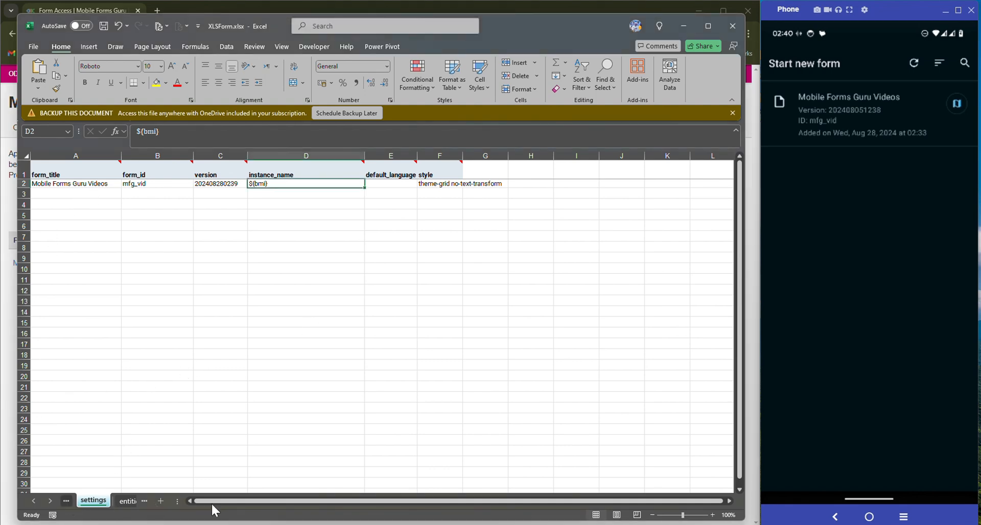
left_click_drag(182, 500, 251, 500)
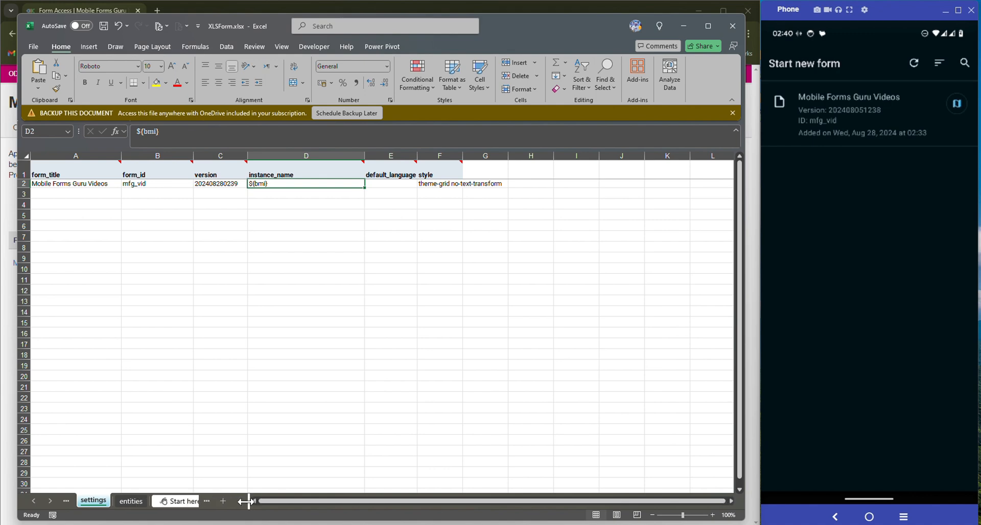
left_click(66, 501)
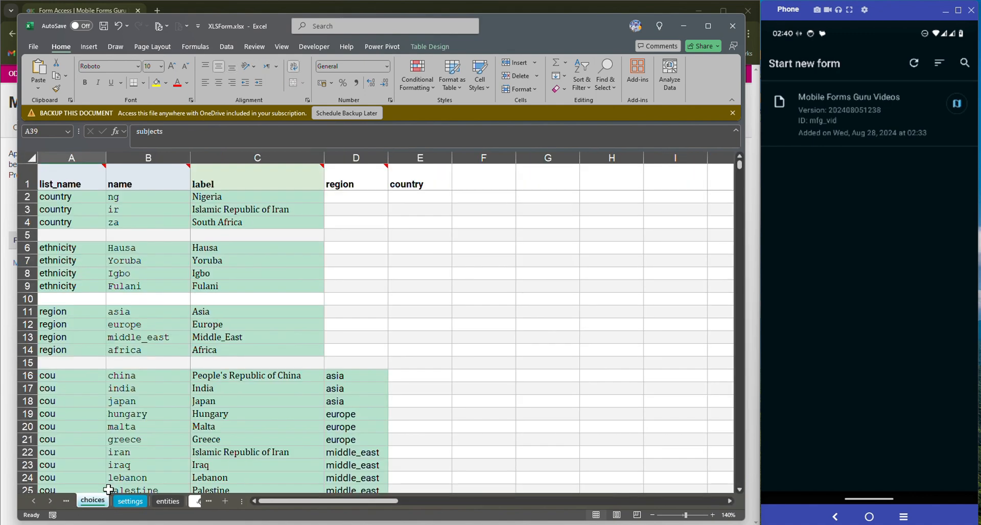
left_click(65, 502)
left_click(65, 504)
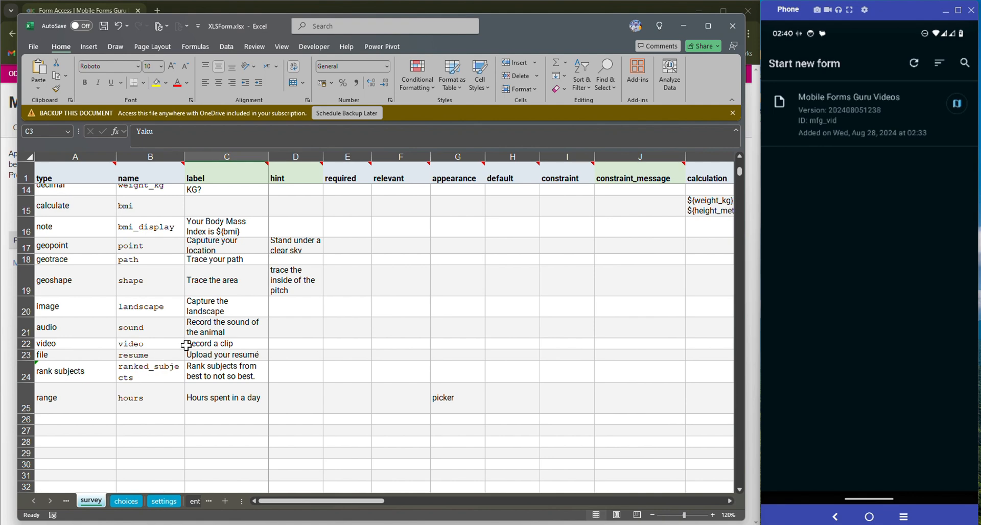
scroll(186, 346, "up", 5)
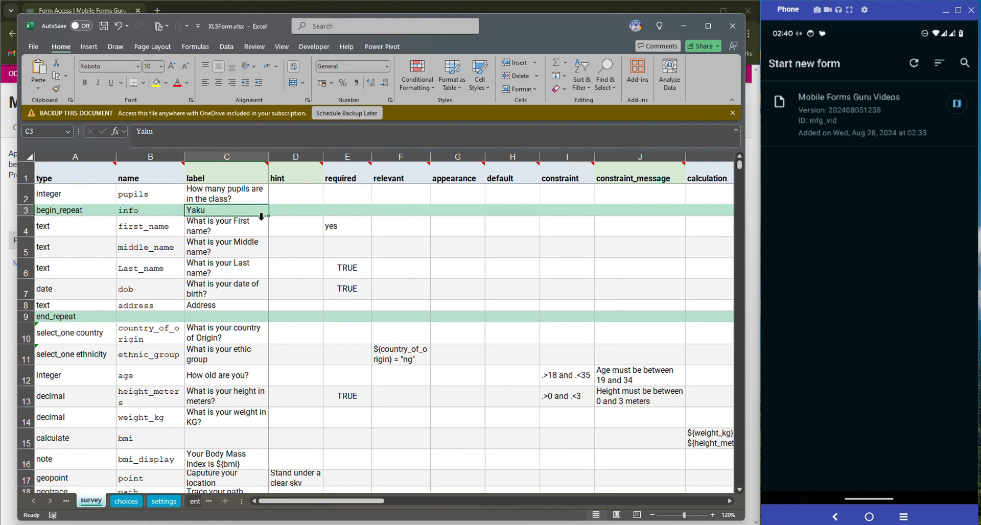
left_click(297, 247)
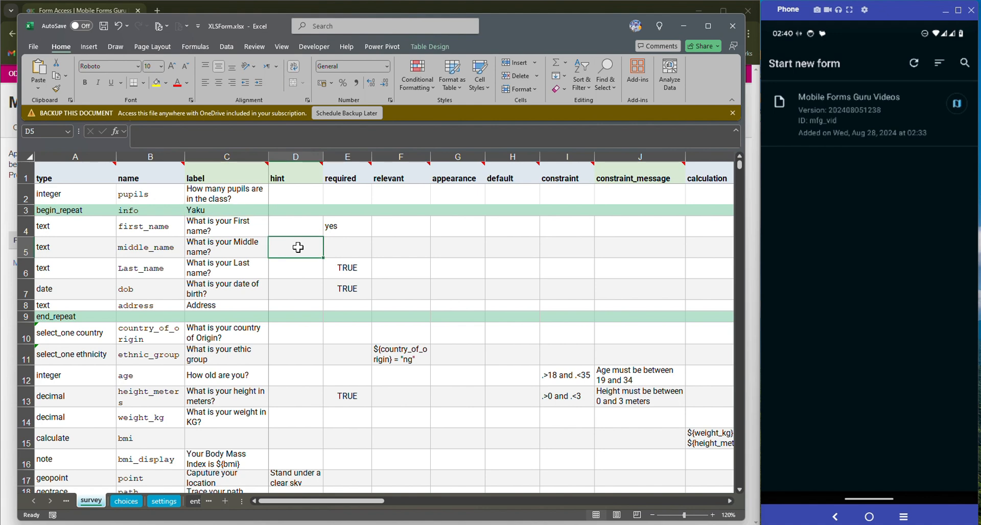
key("ctrl+z")
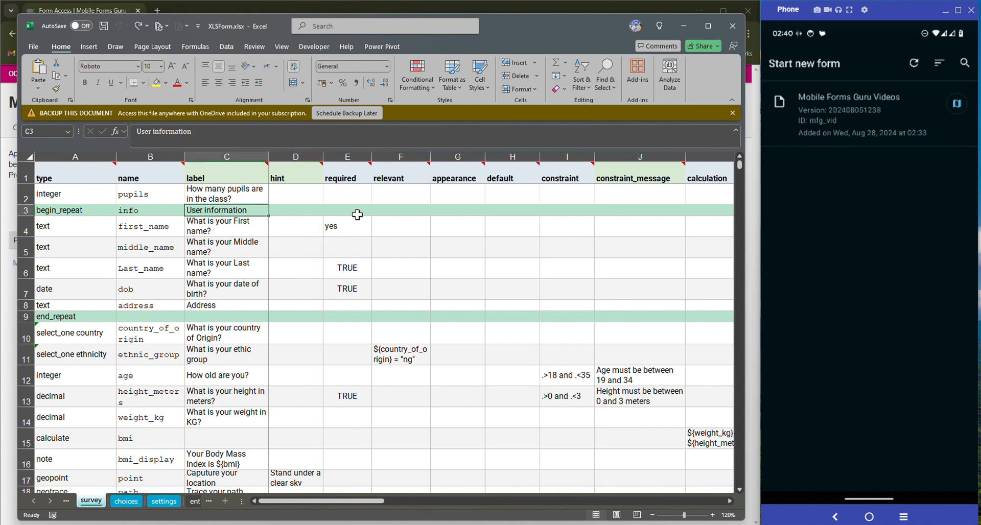
Set the repeat group's appearance in G3 to field-list
left_click(443, 212)
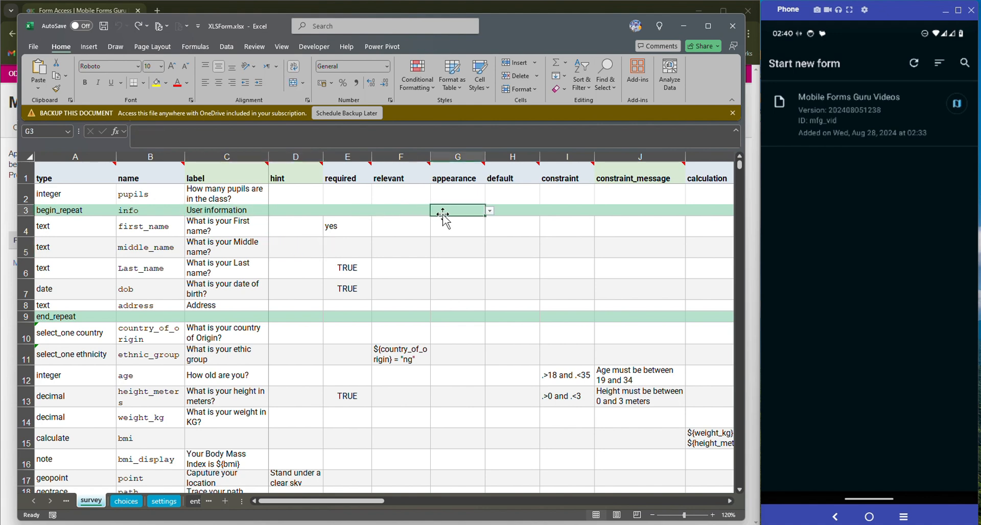
type("fil")
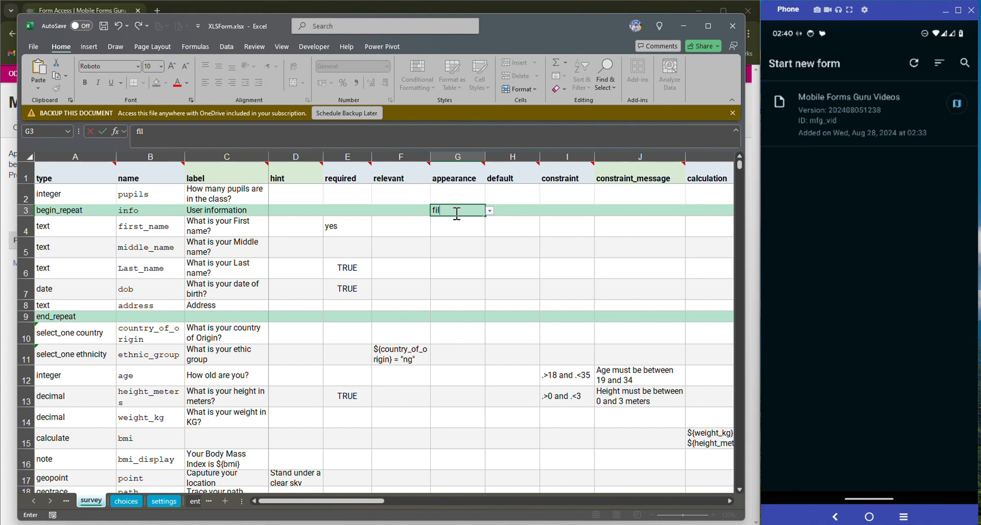
type("d-list")
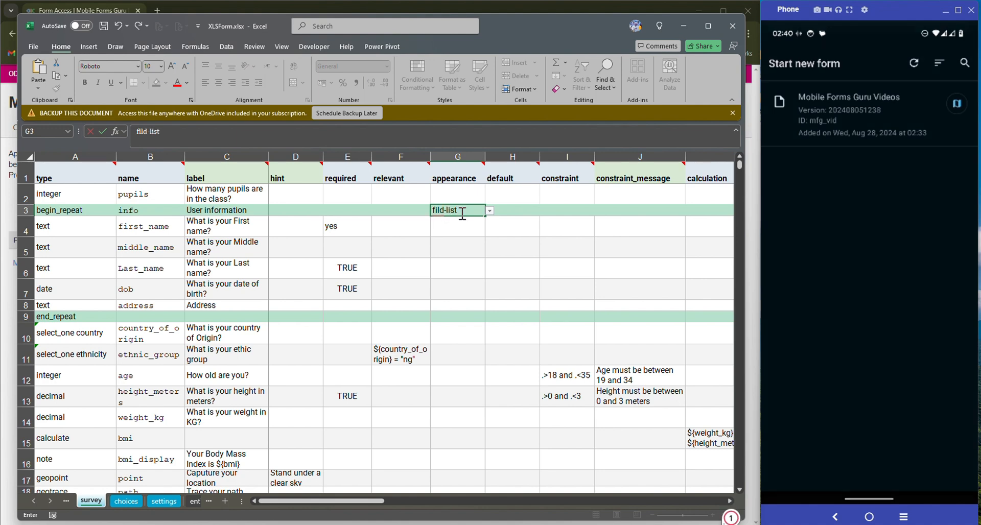
key("BackSpace")
key("BackSpace")
key("BackSpace")
key("BackSpace")
key("BackSpace")
key("BackSpace")
key("BackSpace")
key("BackSpace")
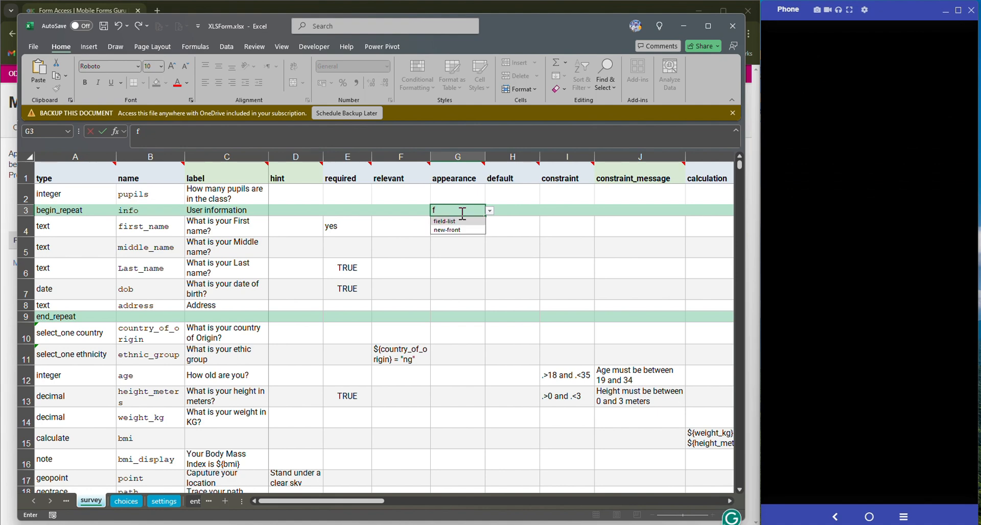
key("BackSpace")
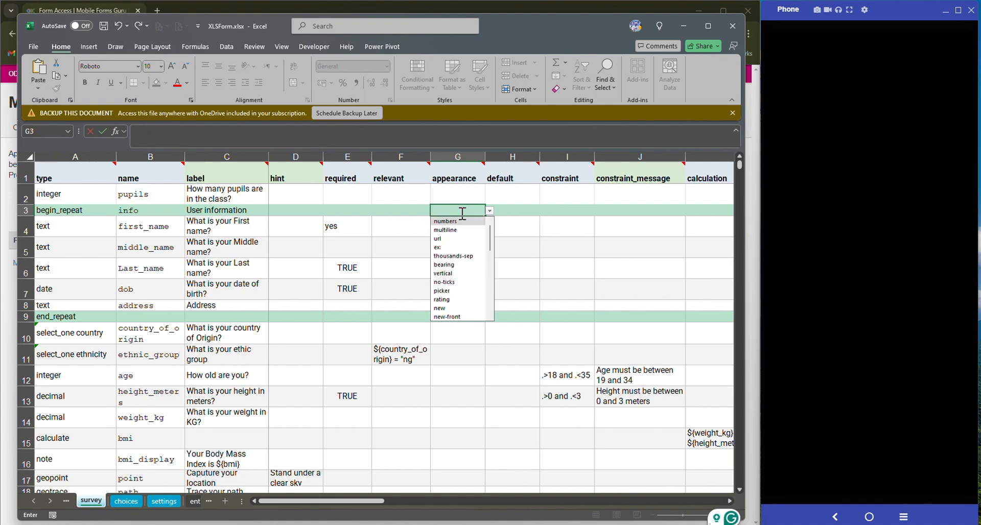
type("fi")
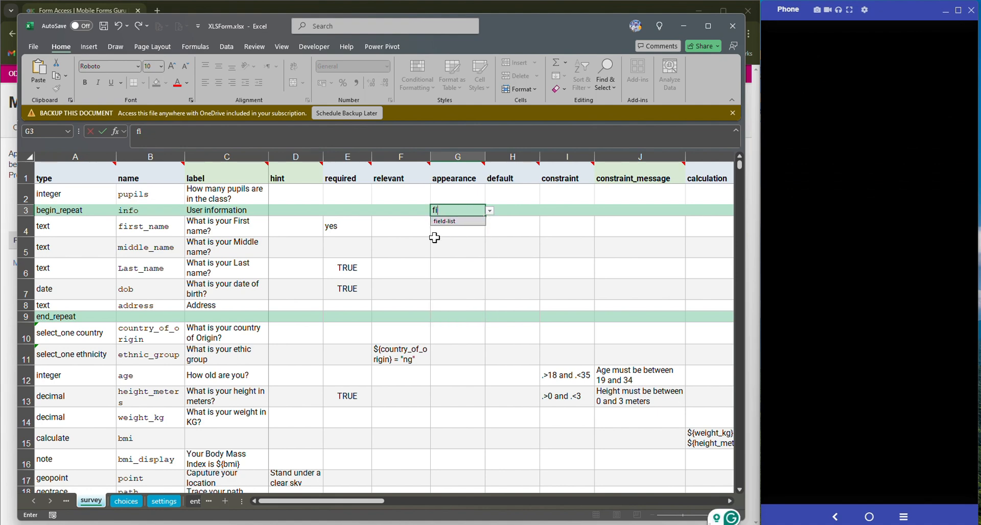
left_click(456, 222)
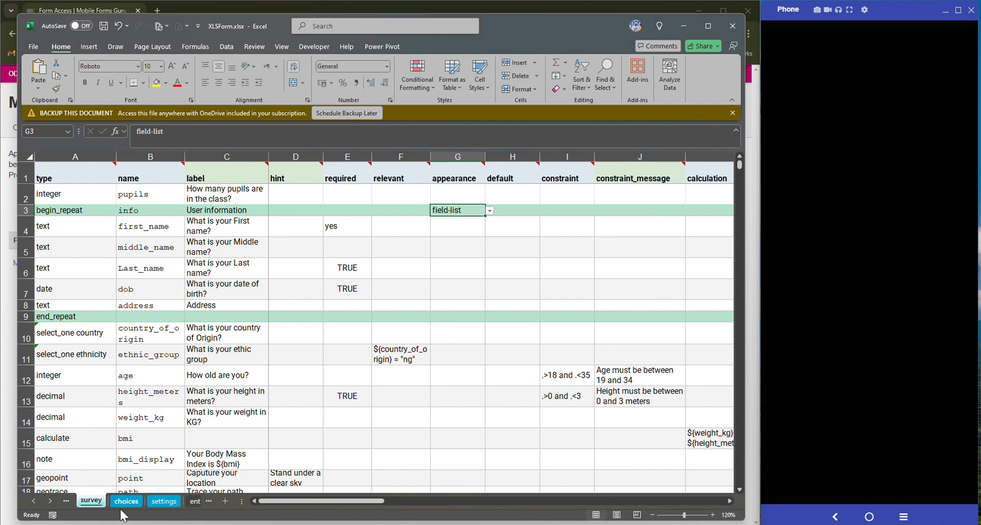
left_click(158, 506)
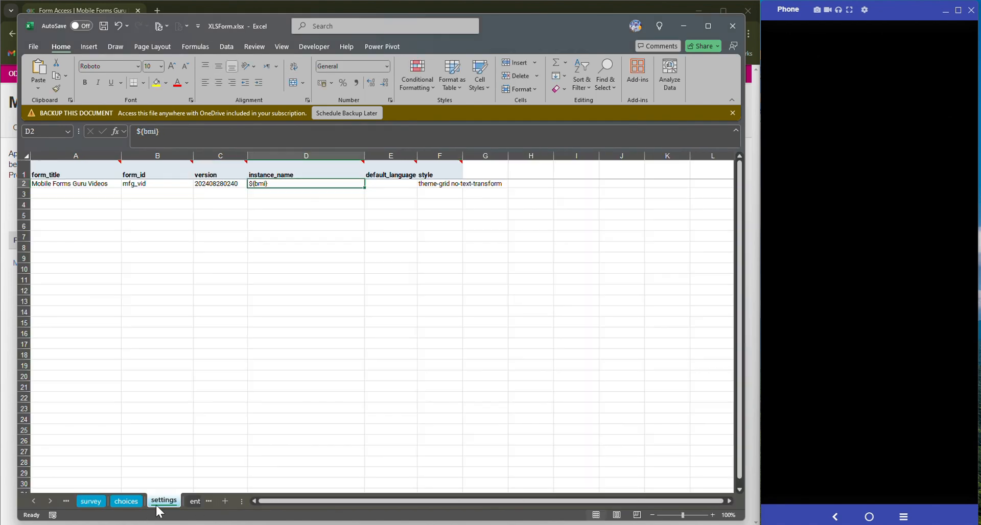
Change the word 'Videos' in the form title cell A2 to 'DEMO'
left_click(101, 176)
left_click(100, 185)
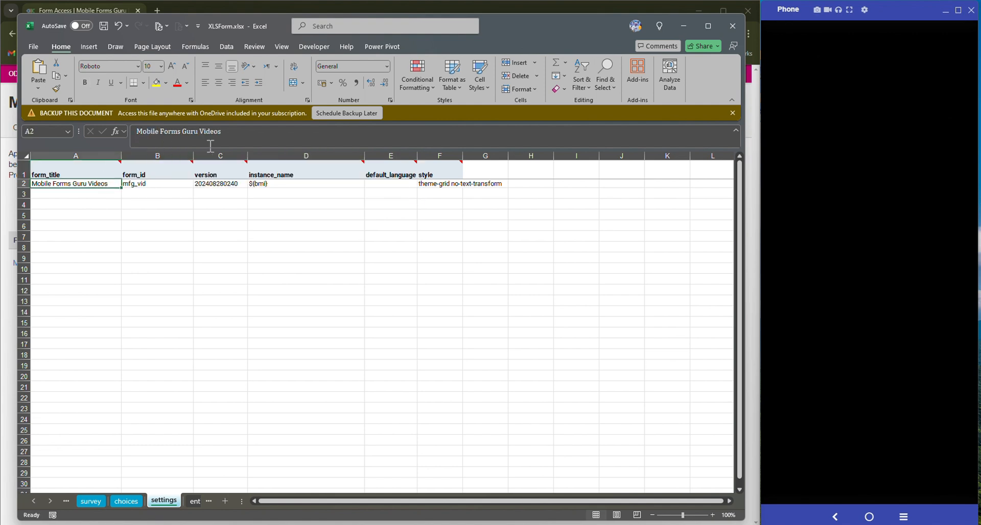
double_click(214, 132)
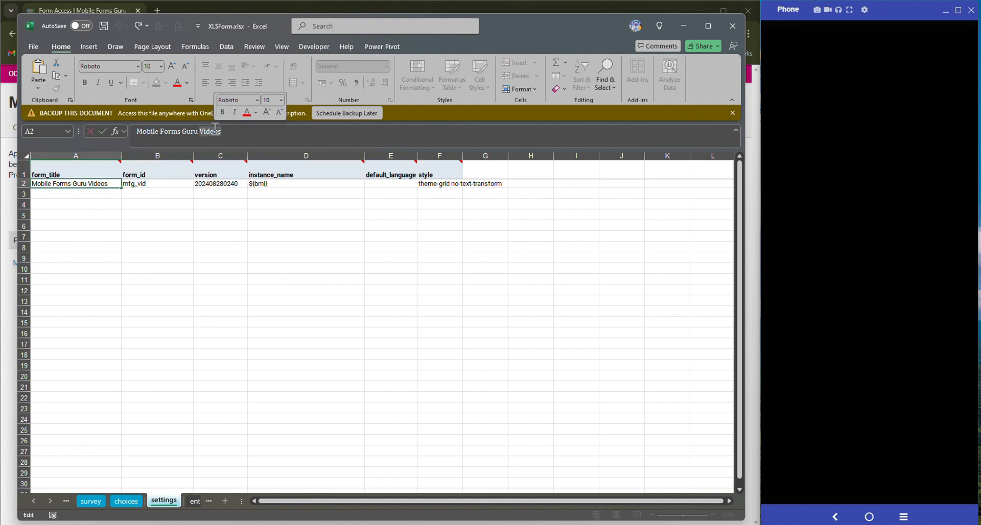
type("SEMO")
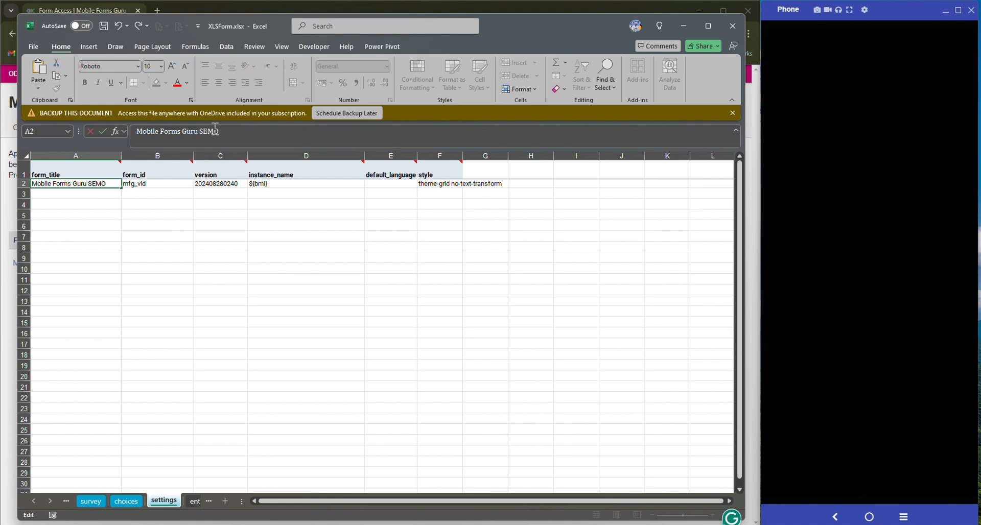
key("BackSpace")
key("BackSpace")
key("BackSpace")
key("BackSpace")
type("DEMO")
Set instance_name in D2 to ${pupils} on the settings sheet and save the workbook
left_click(89, 501)
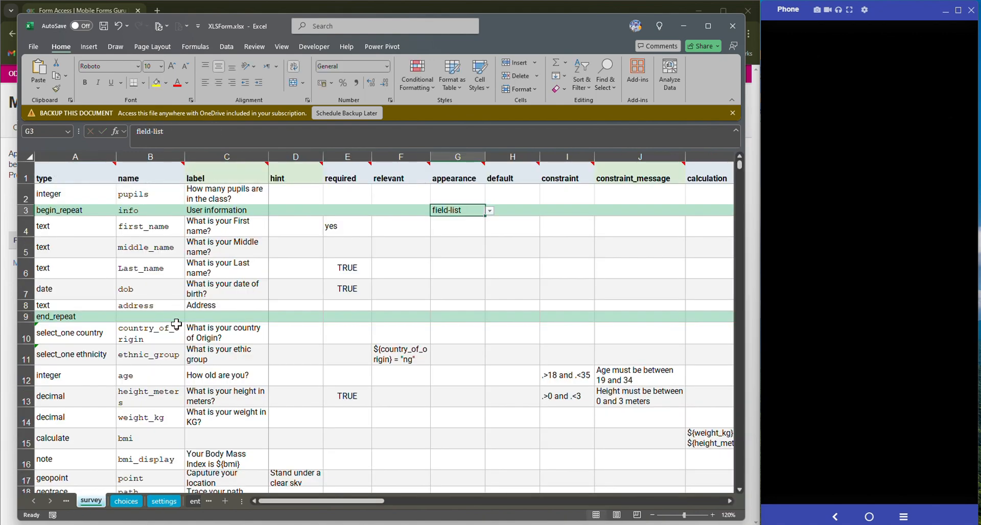
left_click(135, 505)
left_click(163, 502)
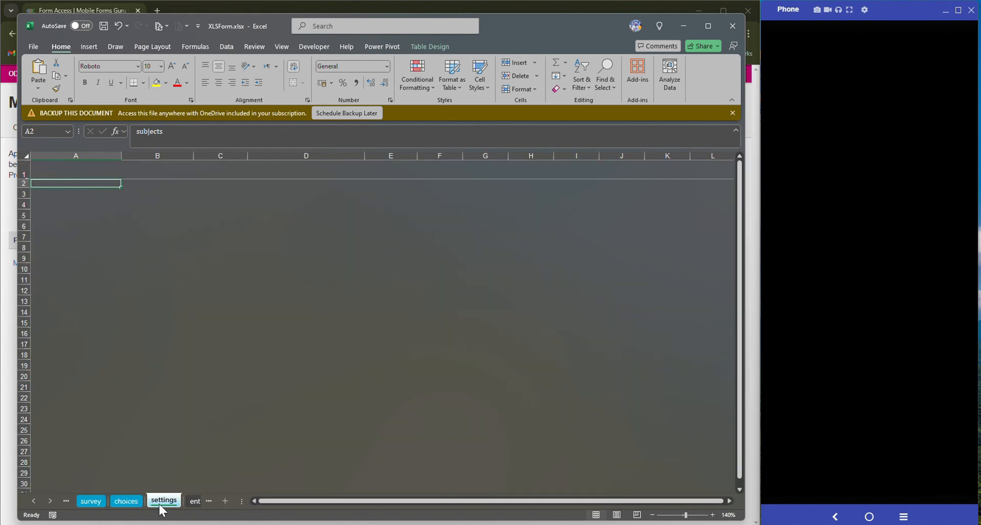
left_click(281, 185)
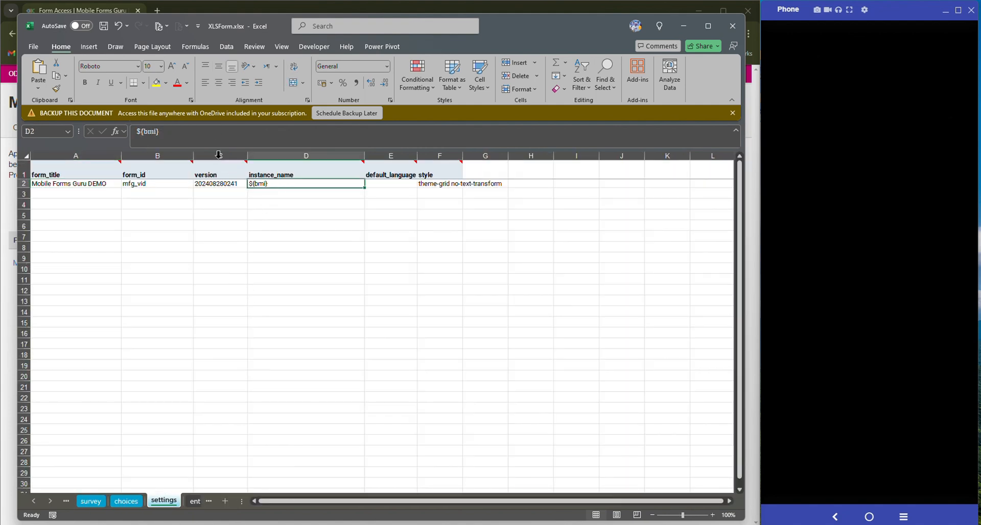
left_click(160, 130)
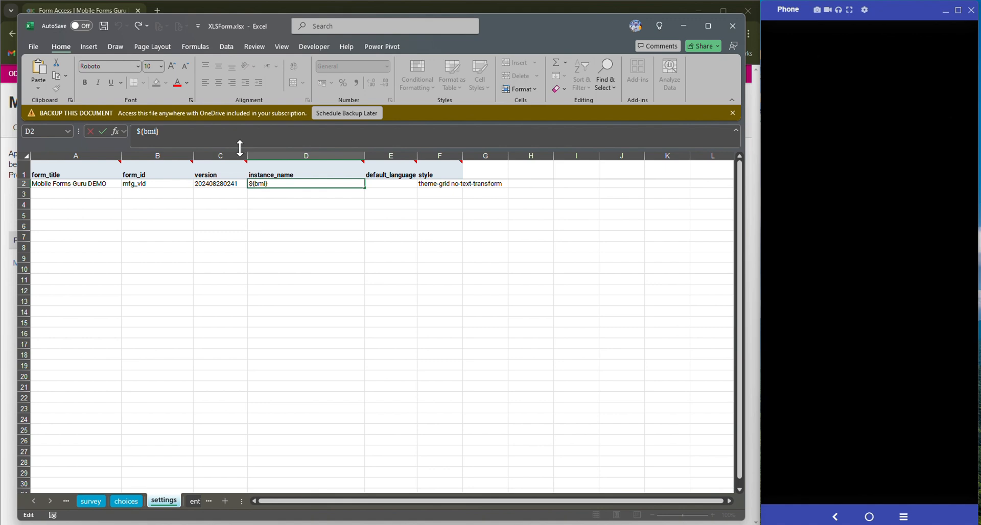
key("BackSpace")
key("BackSpace")
key("BackSpace")
type("pupils")
key("Return")
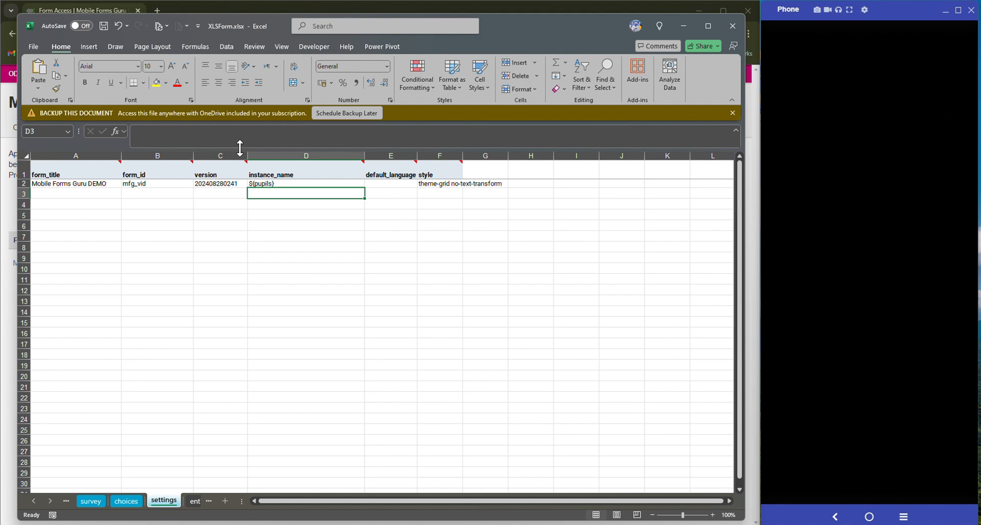
key("ctrl+s")
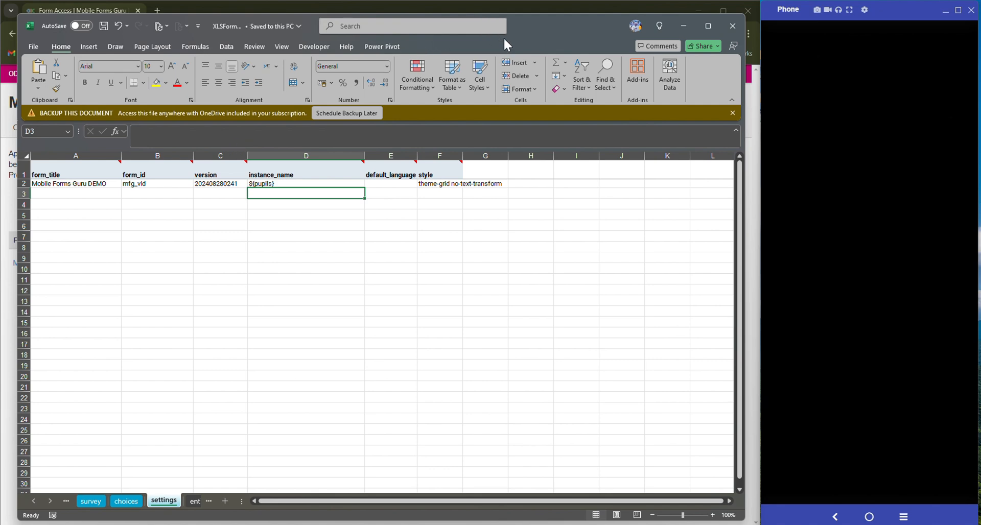
Create a new draft of Mobile Forms Guru from the updated XLSForm.xlsx and begin publishing it
left_click(677, 25)
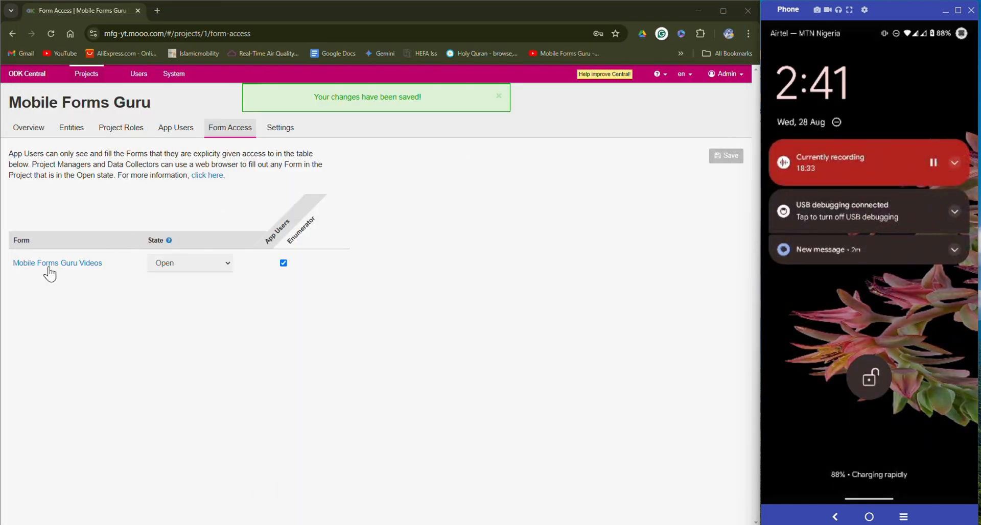
left_click(47, 263)
left_click_drag(802, 352, 810, 51)
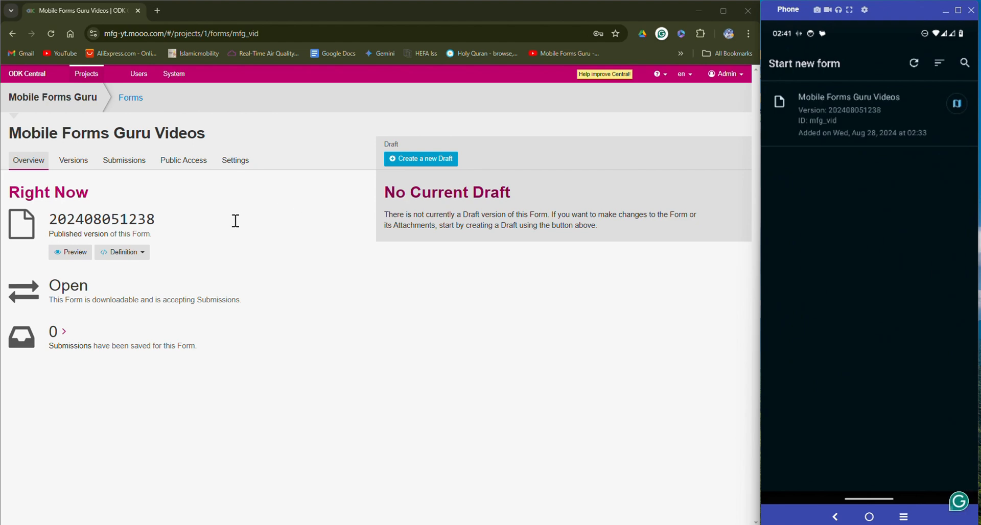
left_click(448, 171)
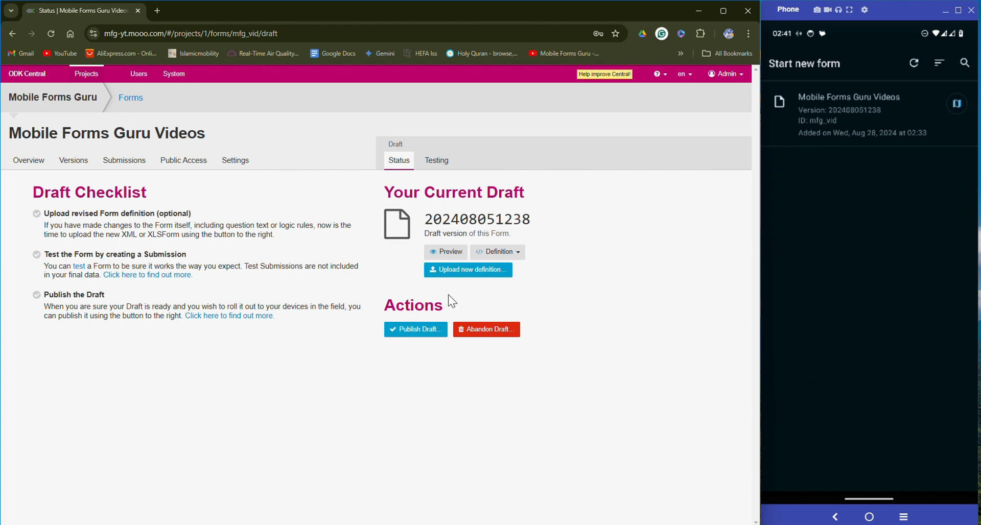
left_click(462, 271)
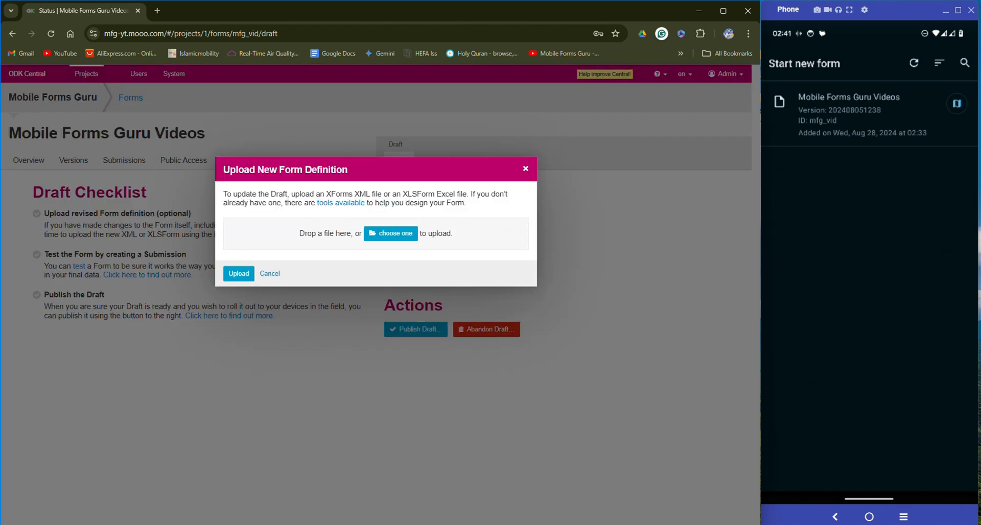
left_click_drag(286, 181, 379, 233)
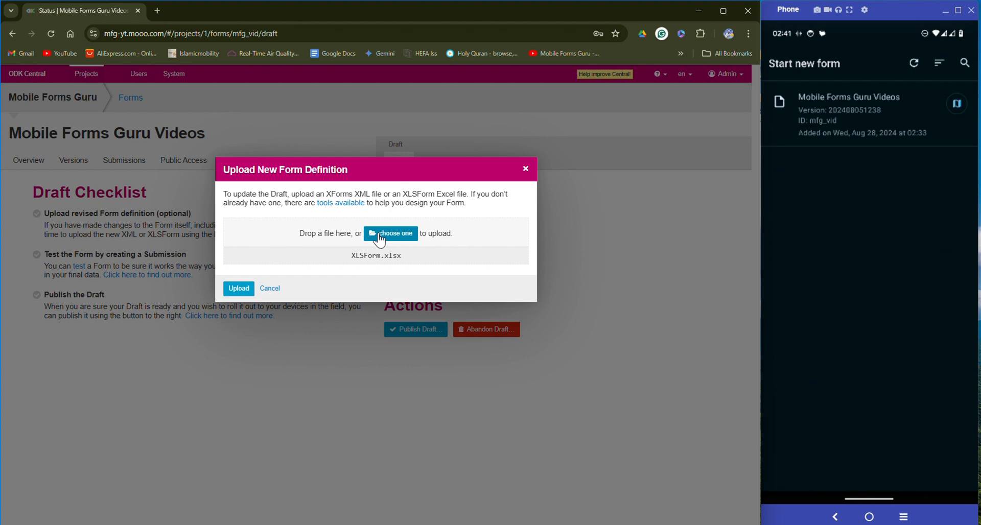
left_click(238, 290)
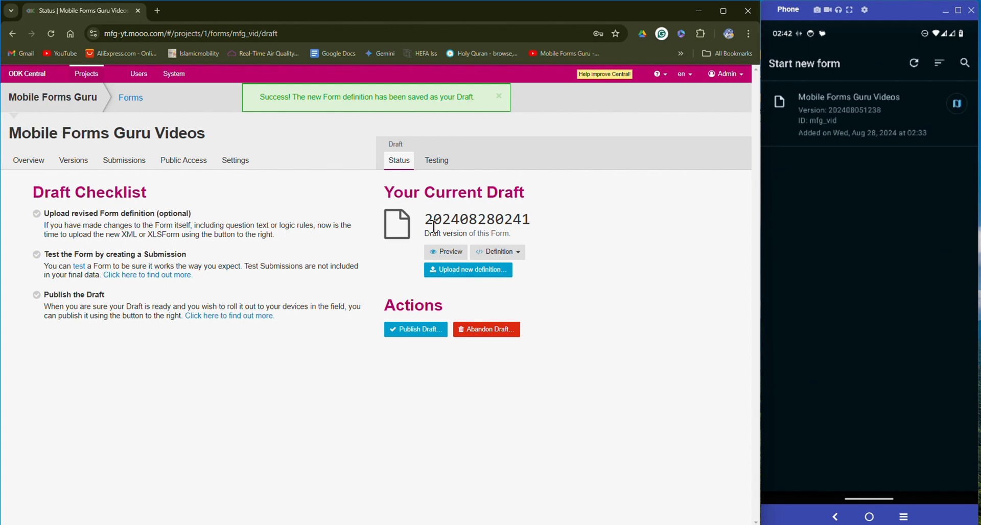
left_click(435, 332)
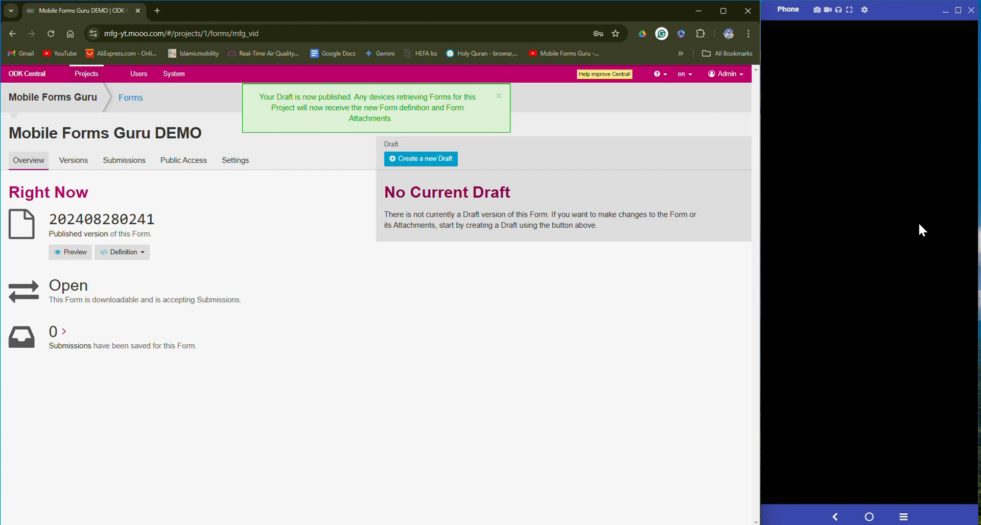
left_click(918, 224)
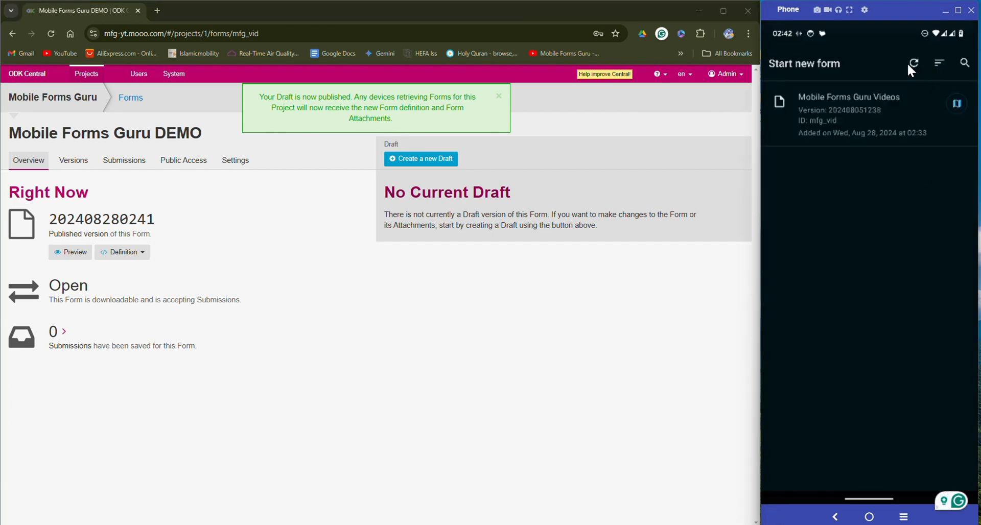
left_click(912, 63)
Start a Mobile Forms Guru DEMO entry, enter 1 for pupils, and advance to User information
left_click(845, 119)
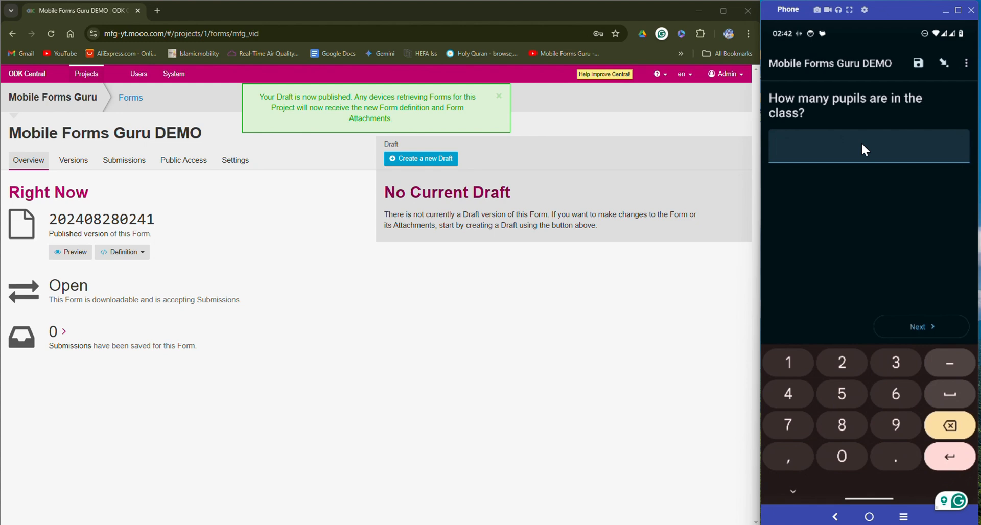
type("1")
left_click(918, 320)
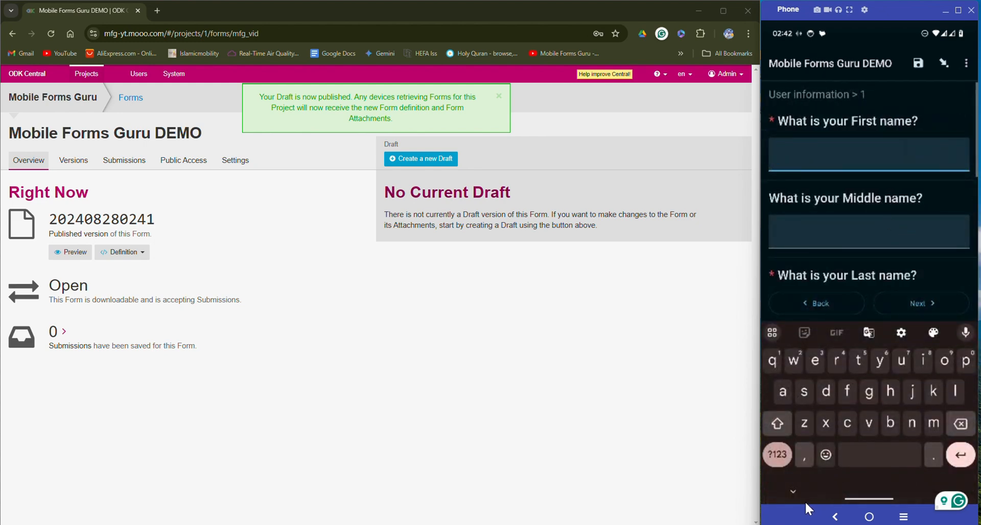
left_click(796, 491)
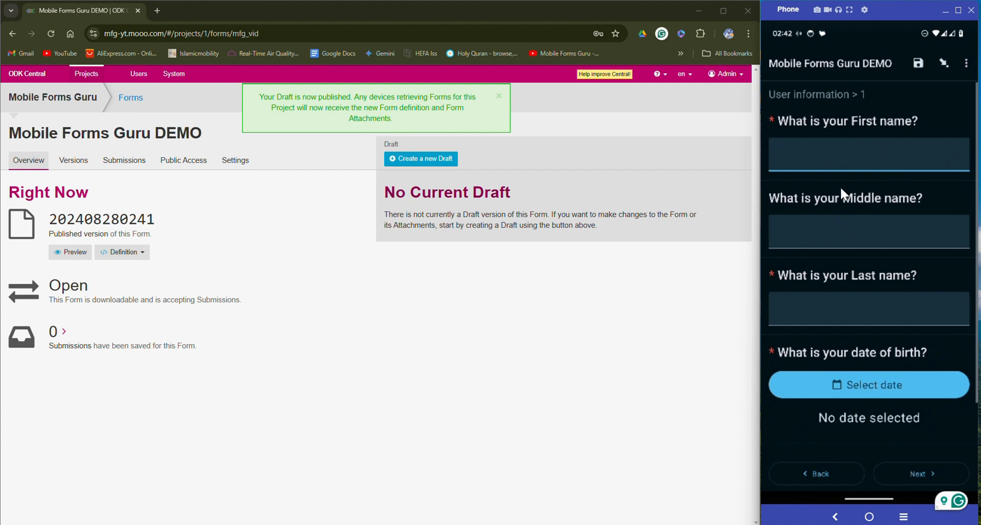
scroll(842, 193, "down", 2)
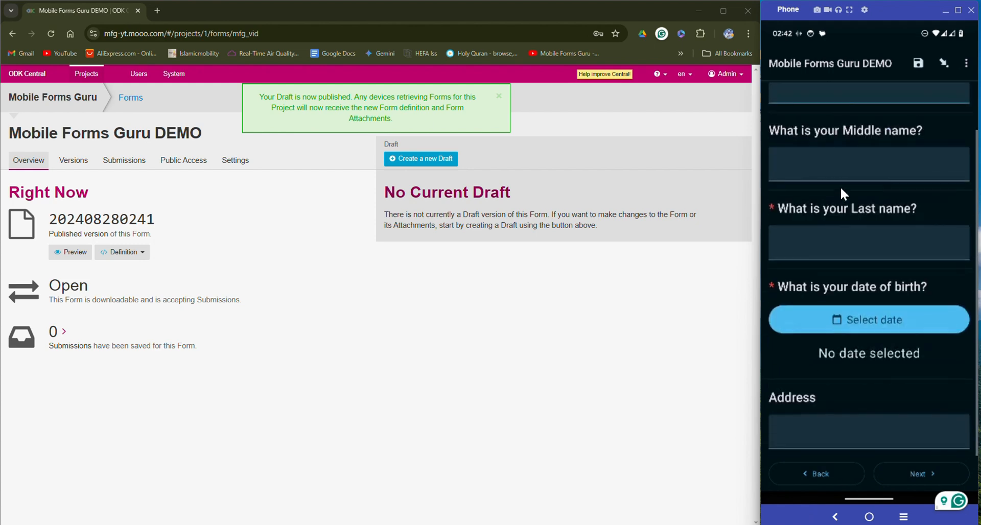
scroll(842, 193, "up", 2)
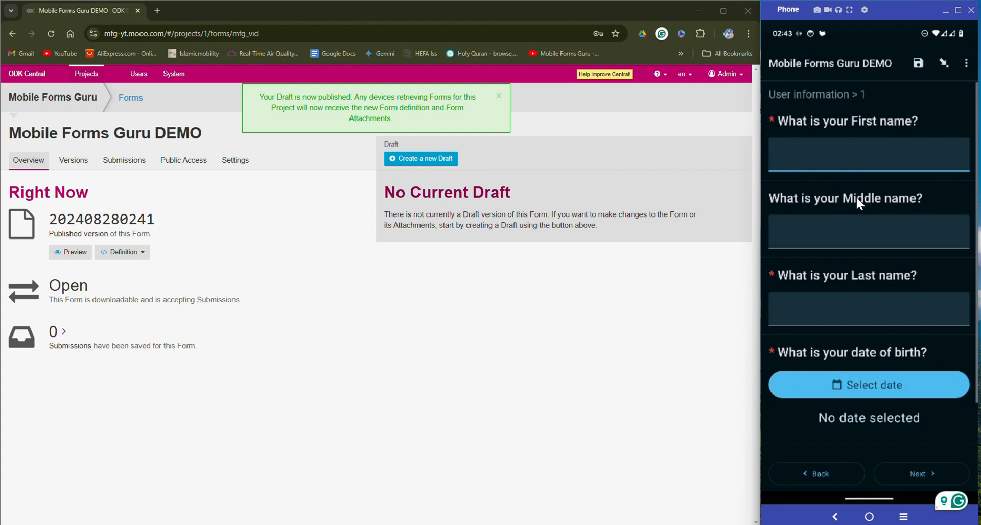
Preview the published DEMO form in a new tab and dismiss the location permission request
left_click(74, 253)
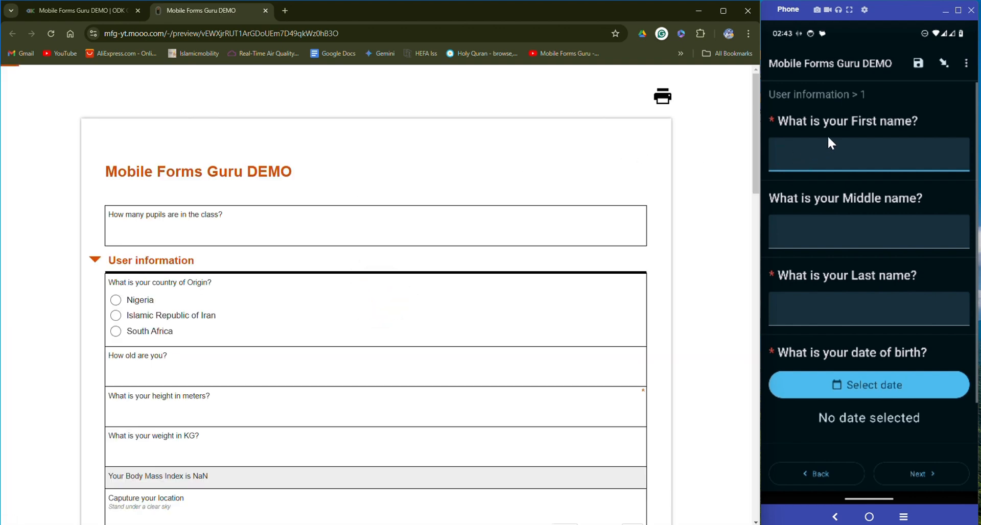
scroll(241, 235, "down", 3)
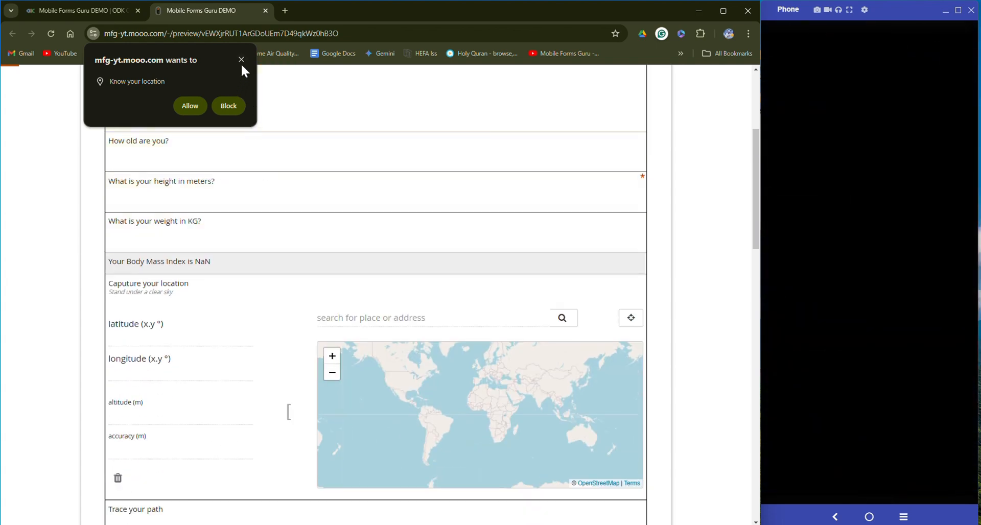
left_click(242, 60)
scroll(335, 243, "up", 5)
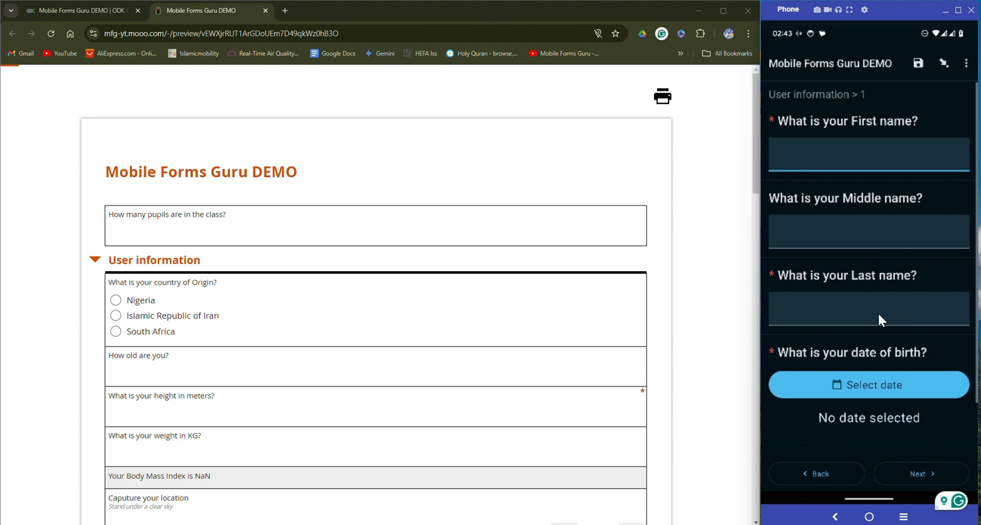
Enter FName as the first name and Lname as the last name
left_click(878, 315)
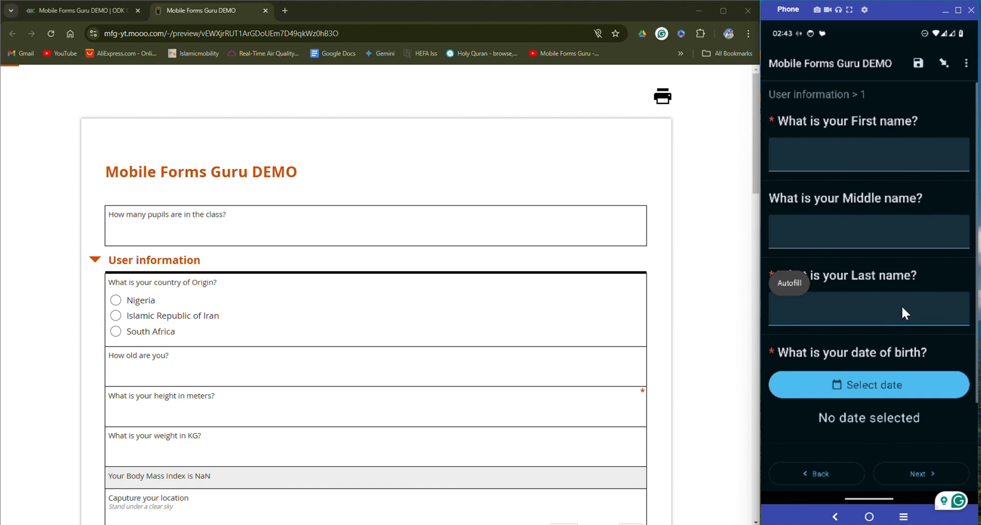
left_click(860, 158)
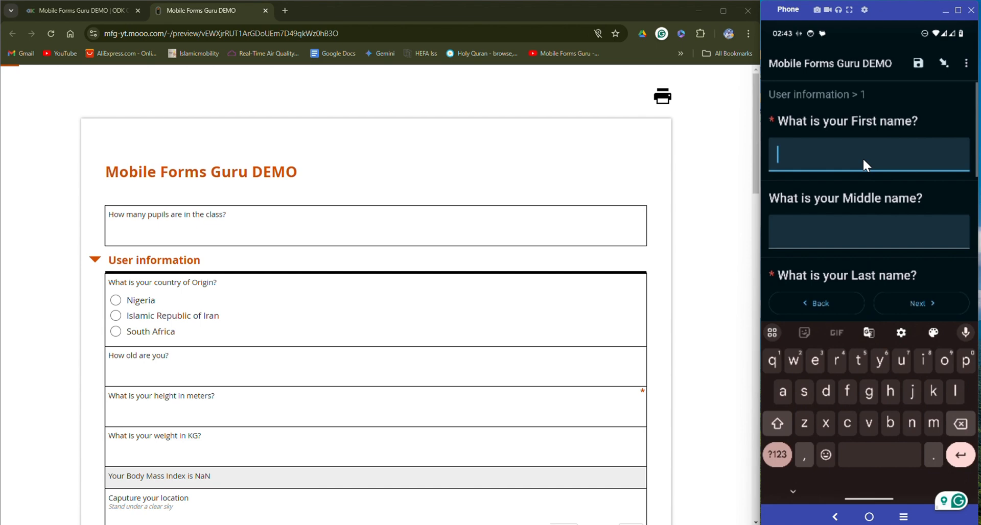
type("FName")
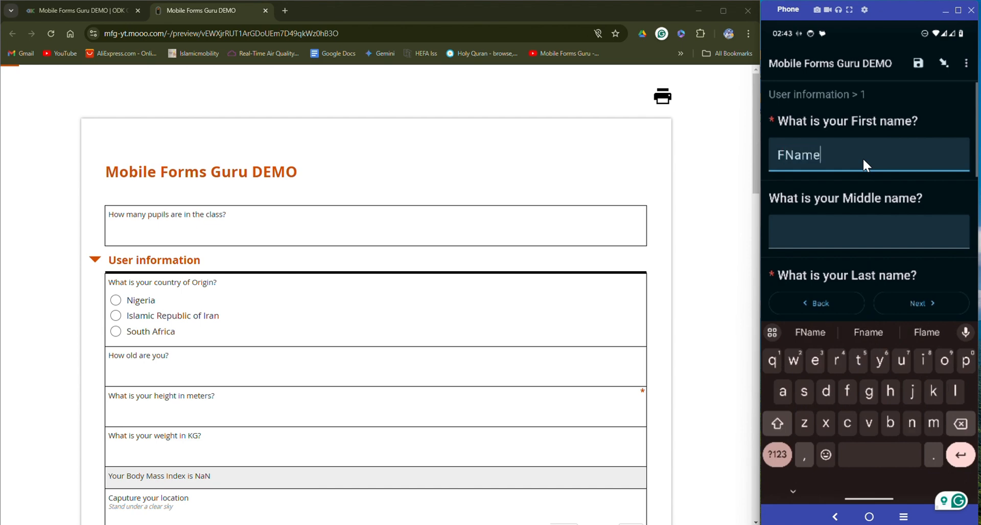
scroll(858, 204, "down", 2)
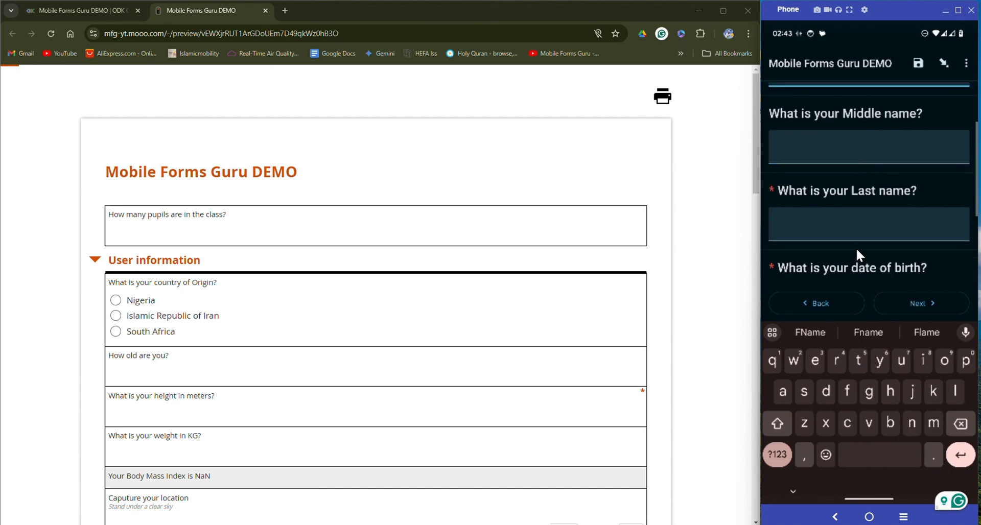
left_click(867, 229)
type("L")
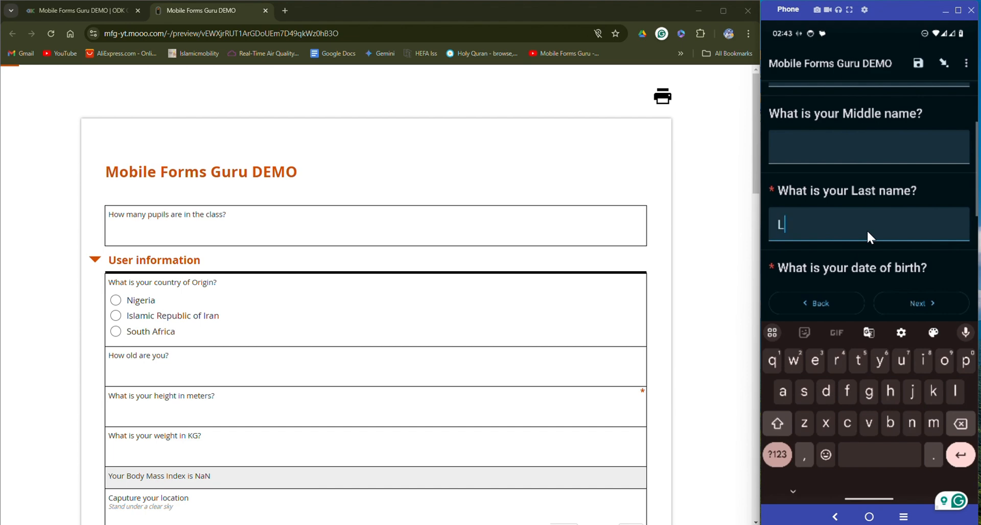
type("name")
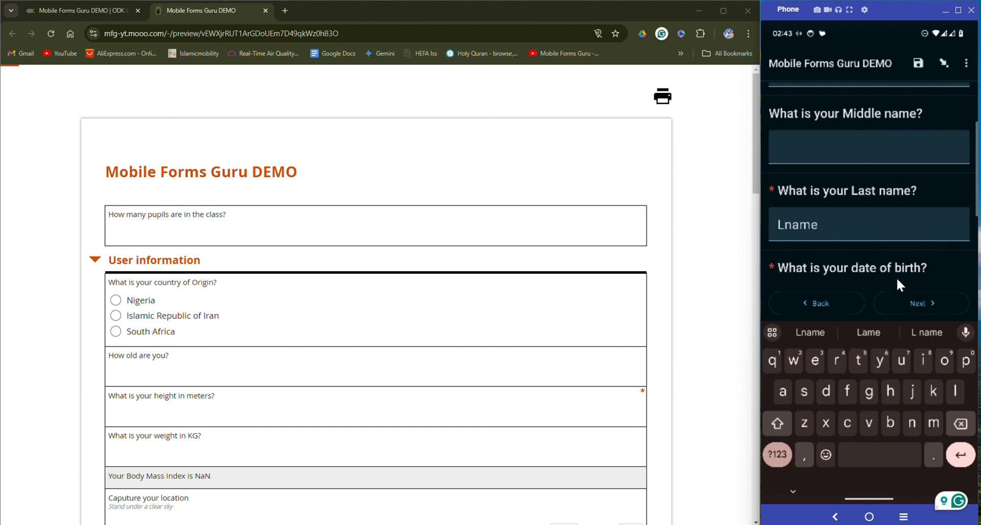
left_click(794, 491)
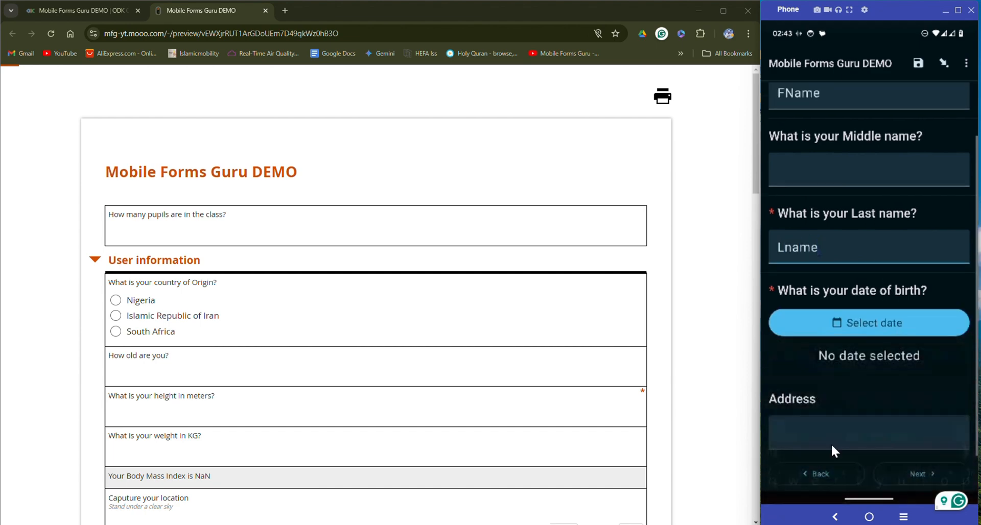
left_click(911, 330)
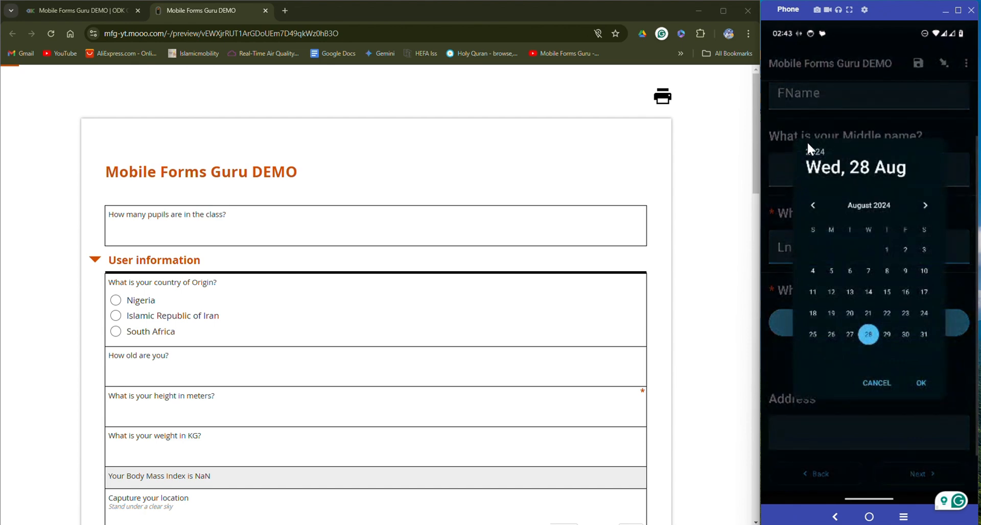
left_click(819, 149)
scroll(878, 219, "up", 10)
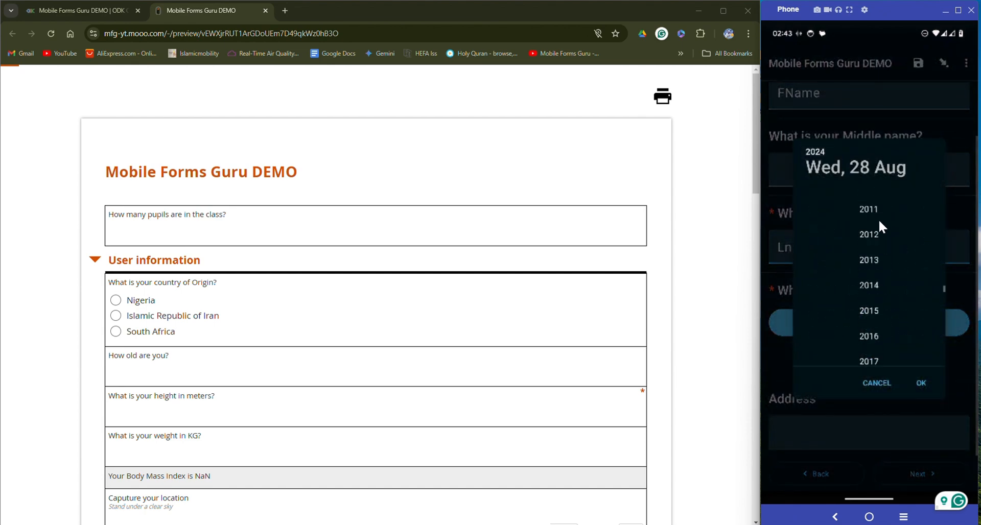
left_click(878, 219)
left_click(919, 383)
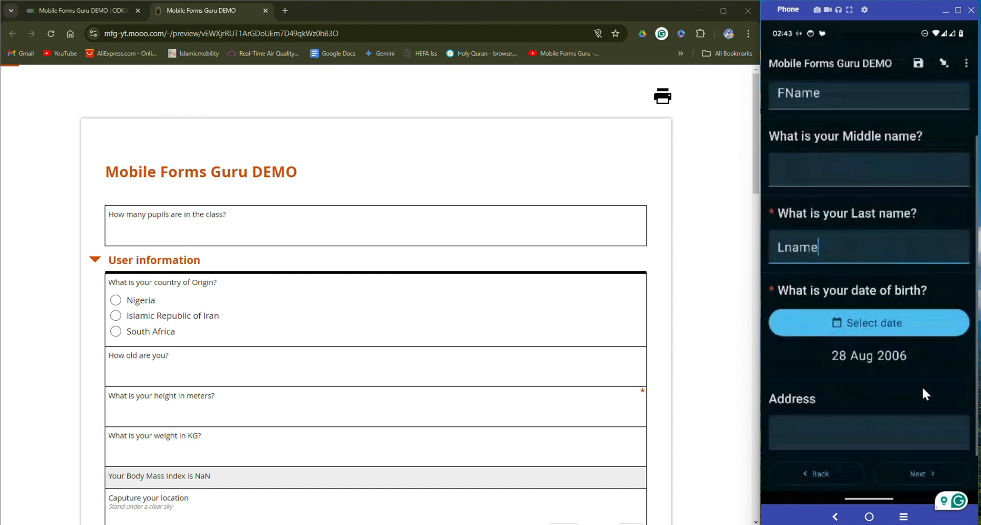
left_click(921, 479)
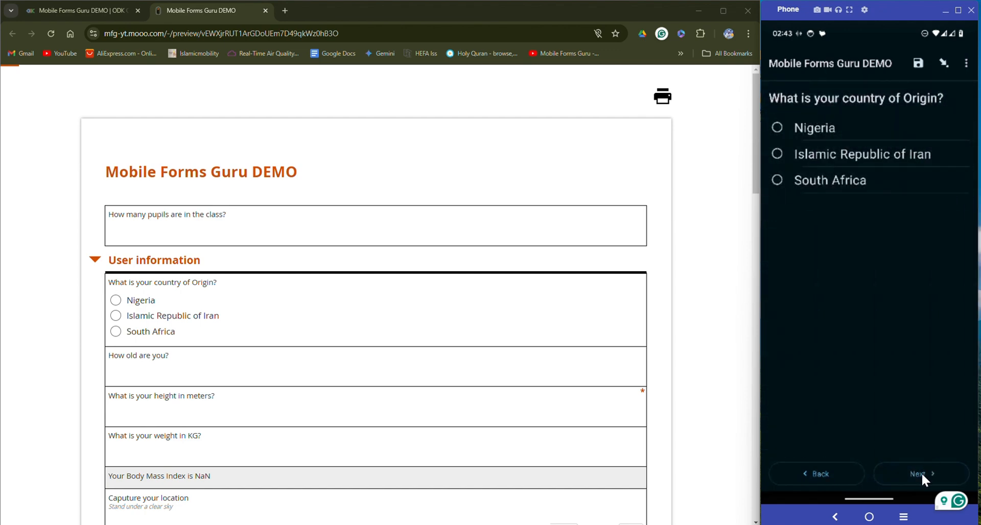
Enter height 1.6 and weight 67 to reach the Body Mass Index result
left_click(921, 472)
double_click(921, 472)
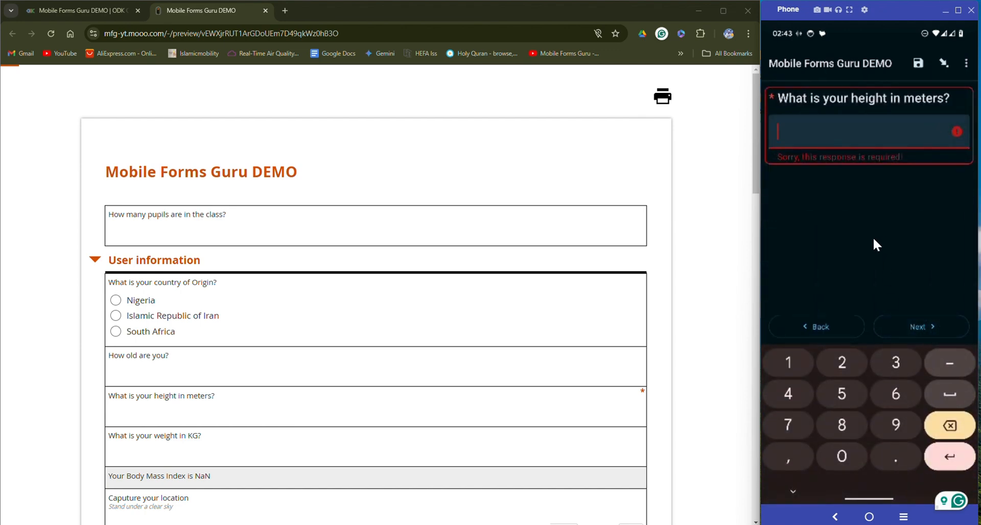
type("1.6")
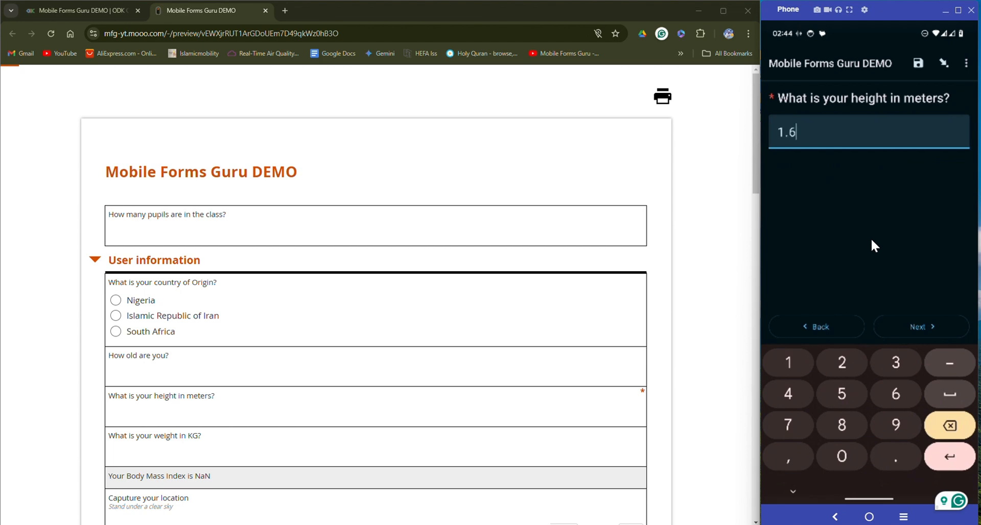
left_click(920, 333)
type("67")
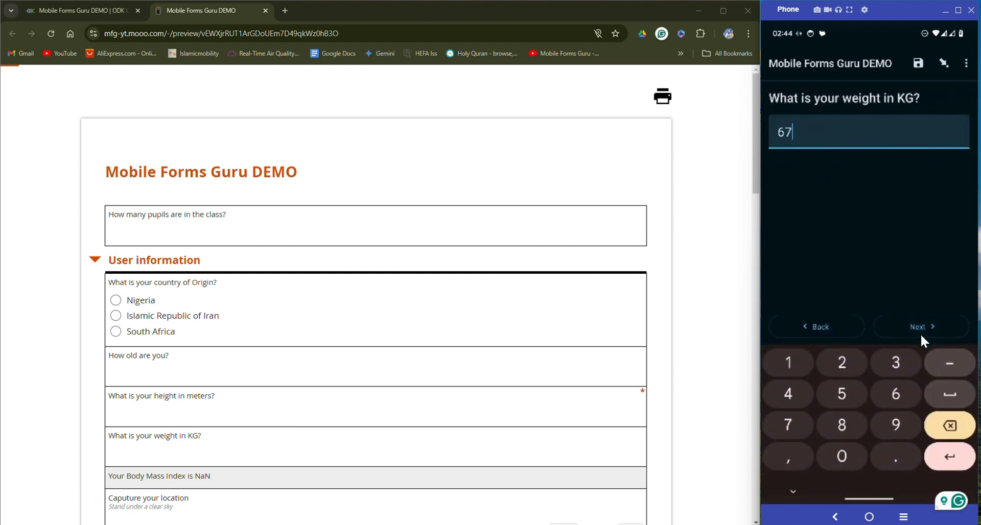
left_click(920, 333)
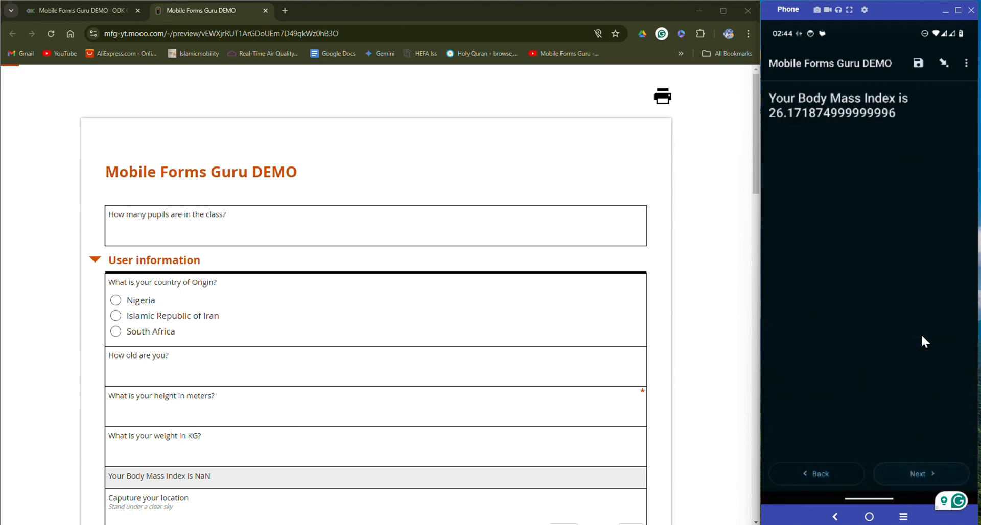
Skip past the location, path, area and landscape photo questions
left_click(924, 474)
left_click(924, 474)
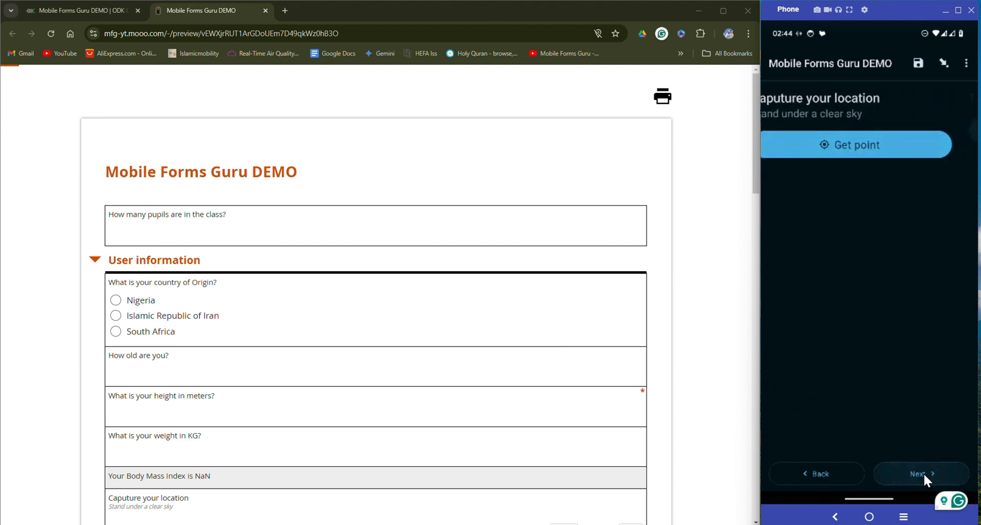
left_click(924, 473)
left_click(924, 473)
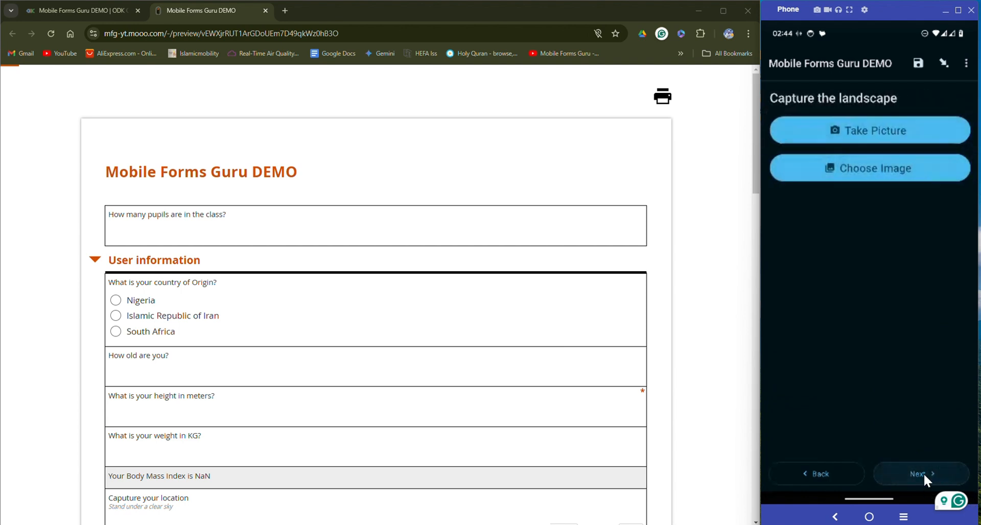
left_click(924, 473)
Advance to the résumé upload and show the question overview with height 1.6, weight 67
left_click(924, 473)
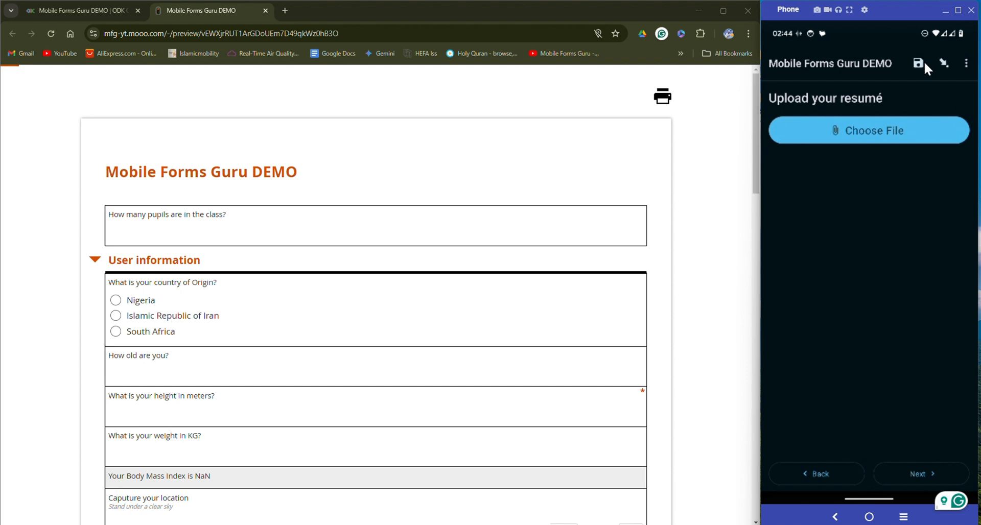
left_click(961, 65)
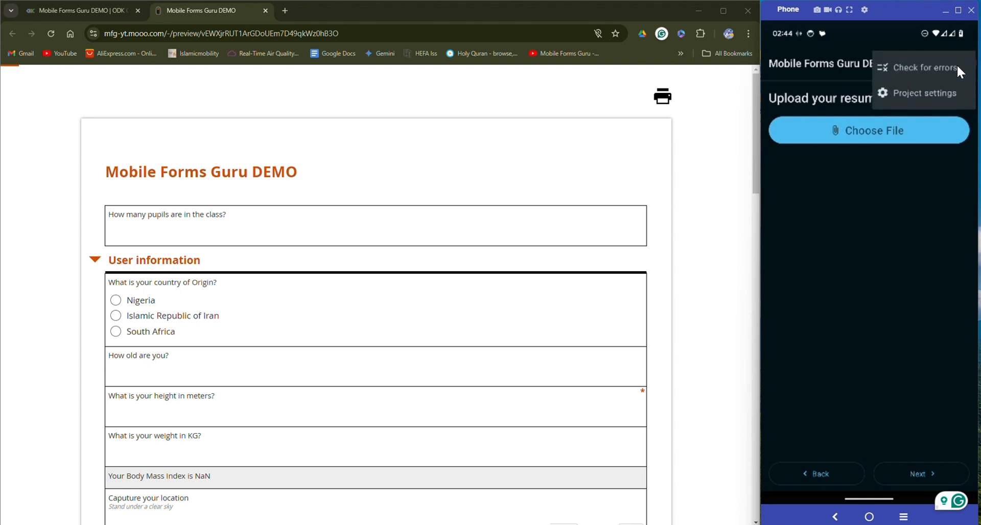
left_click(919, 181)
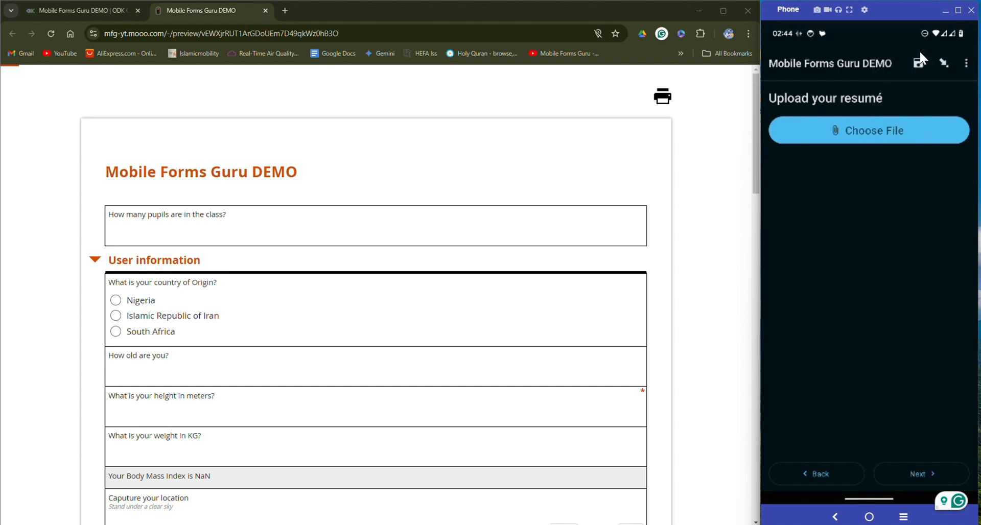
left_click(943, 60)
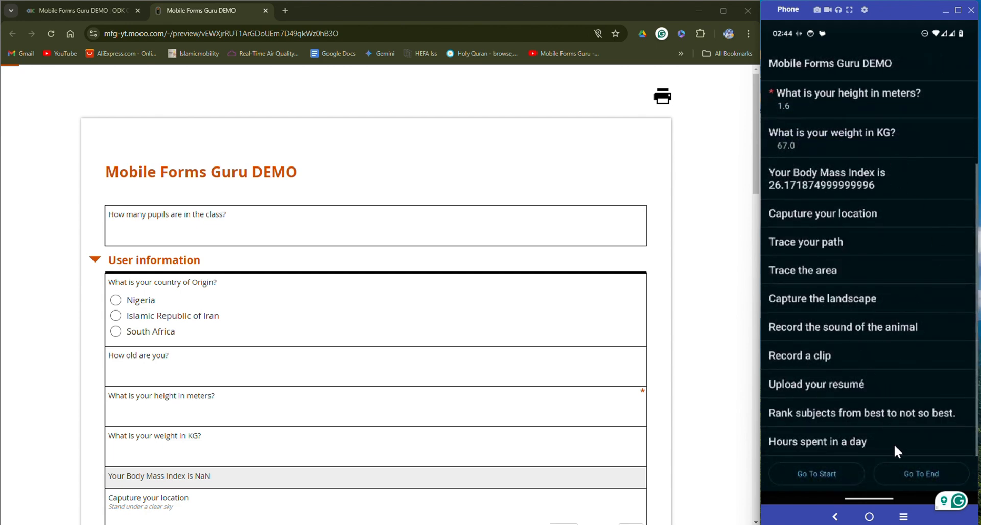
Go to the end of the DEMO entry and send it to the server
left_click(922, 474)
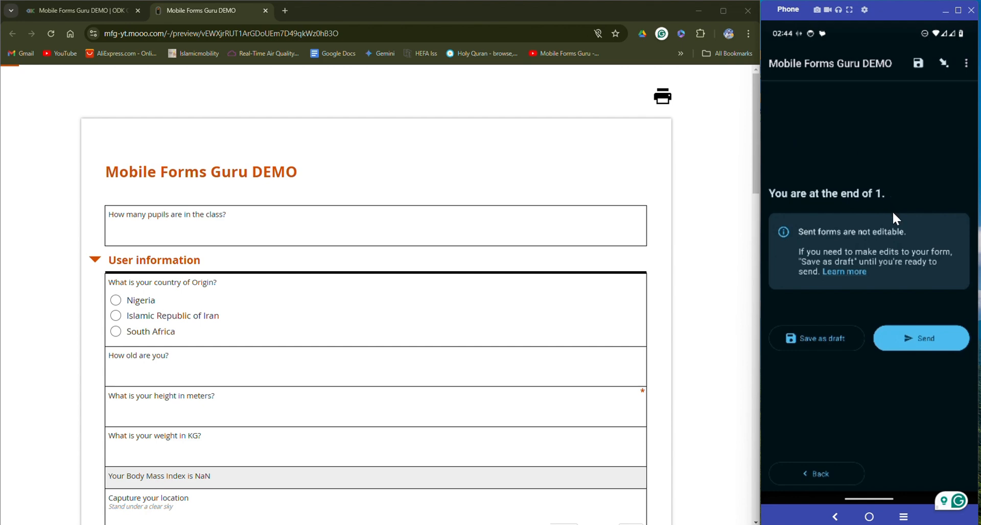
left_click(907, 340)
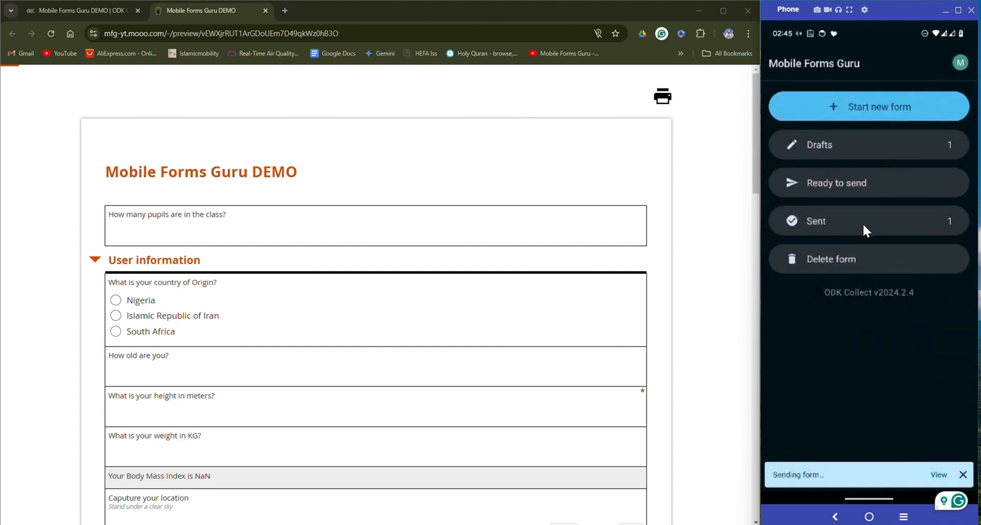
Close the form preview and scroll across the Submissions table to inspect the new submission
left_click(265, 10)
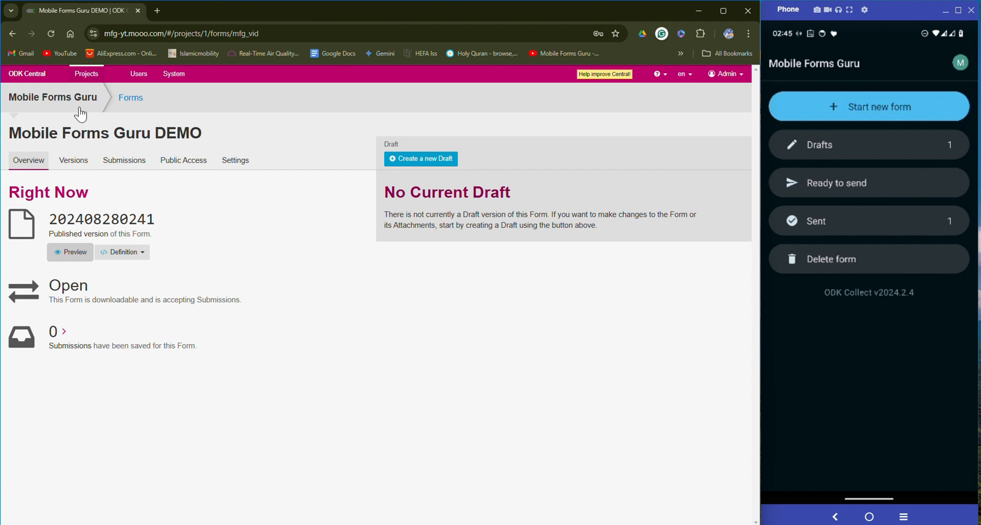
left_click(128, 169)
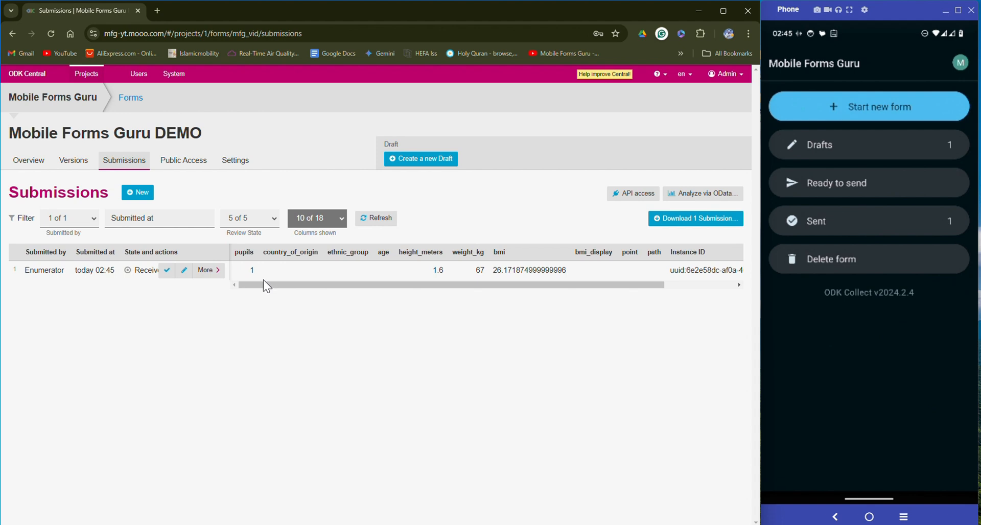
left_click_drag(247, 287, 496, 289)
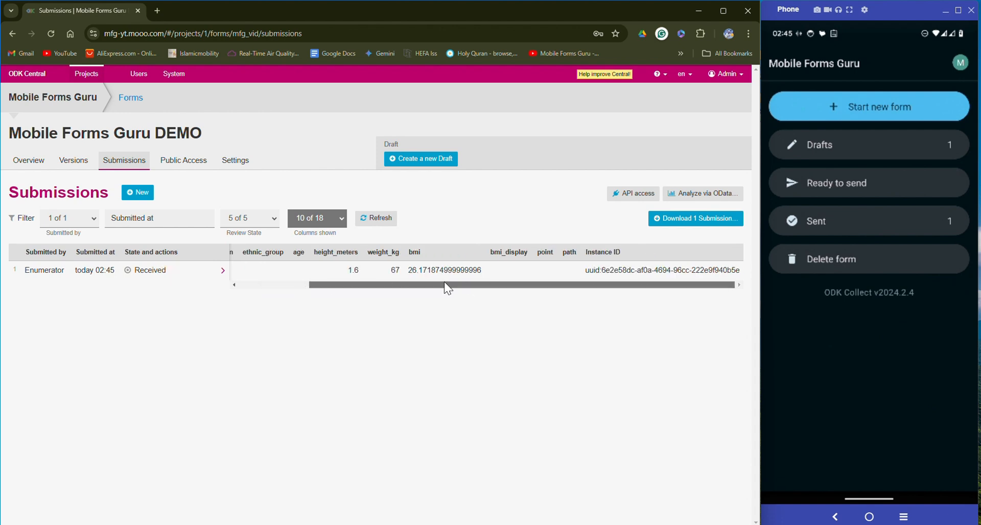
left_click_drag(543, 288, 450, 288)
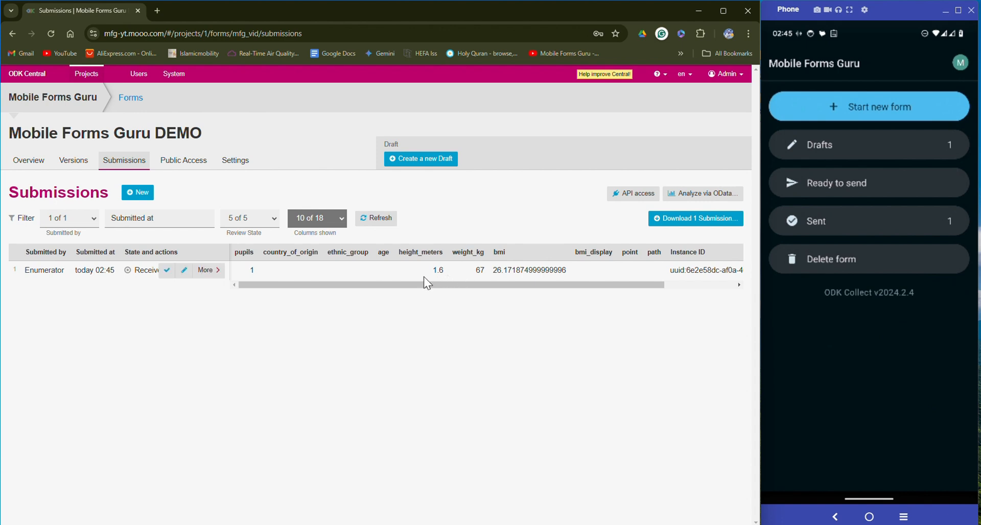
mouse_move(131, 271)
Open the submission for editing and change its country of origin to Nigeria
left_click(188, 271)
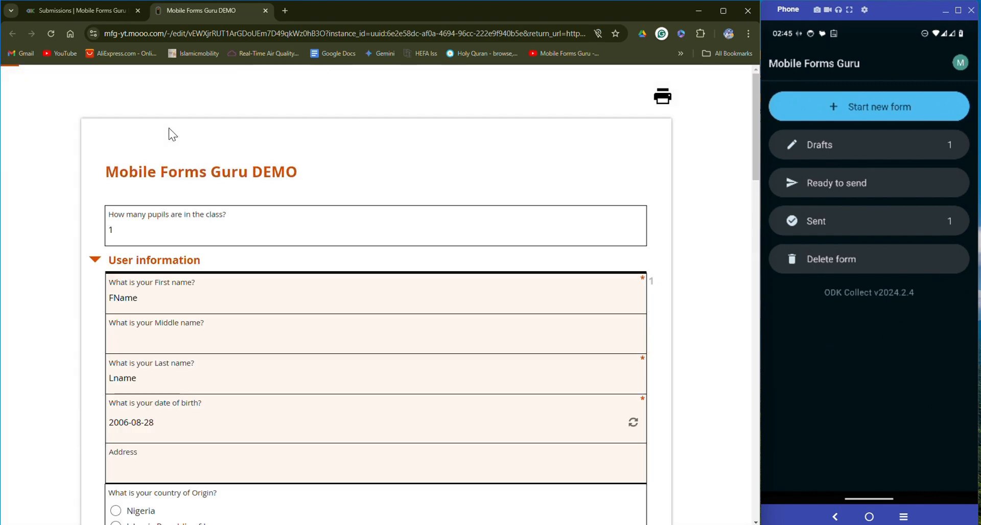
scroll(189, 188, "down", 4)
scroll(173, 203, "down", 4)
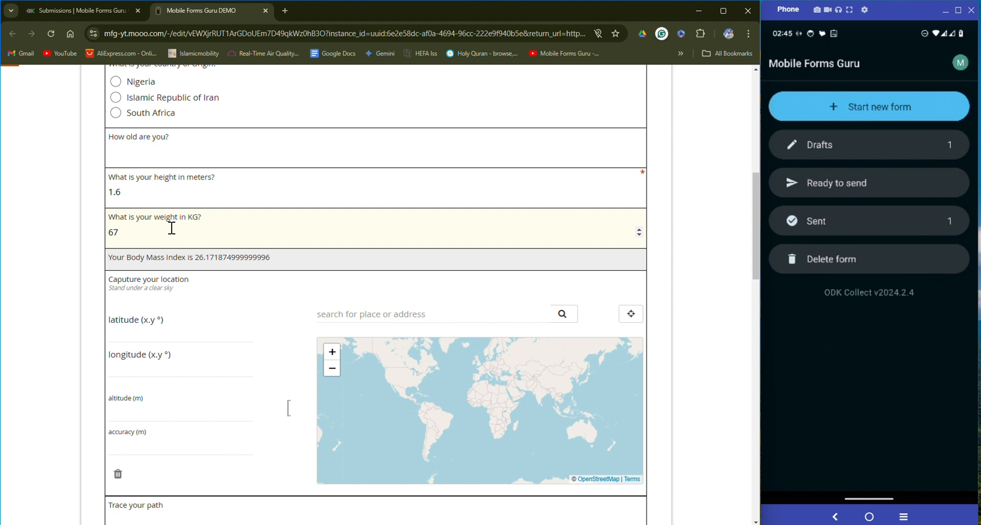
scroll(172, 228, "up", 4)
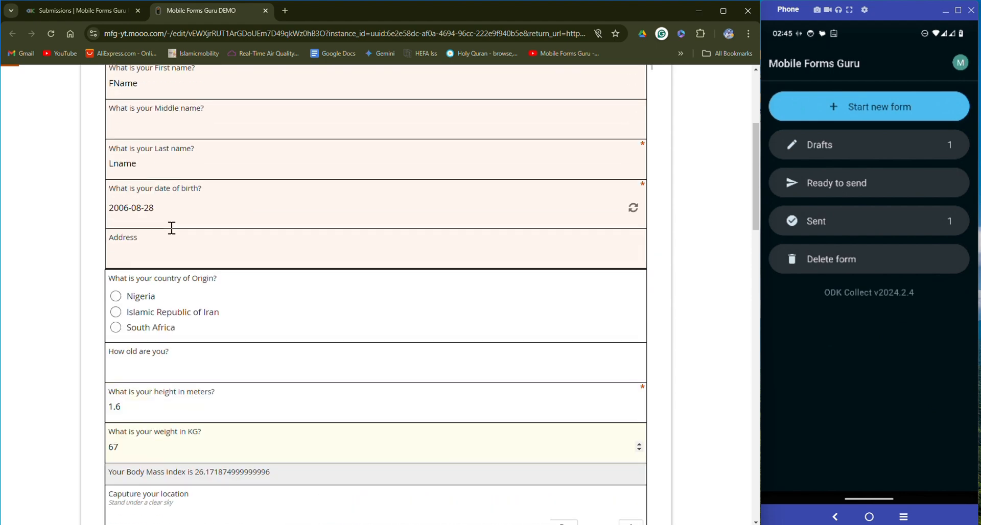
left_click(136, 296)
Set the ethnic group to Hausa and submit the edited submission
scroll(173, 300, "down", 10)
scroll(172, 266, "up", 4)
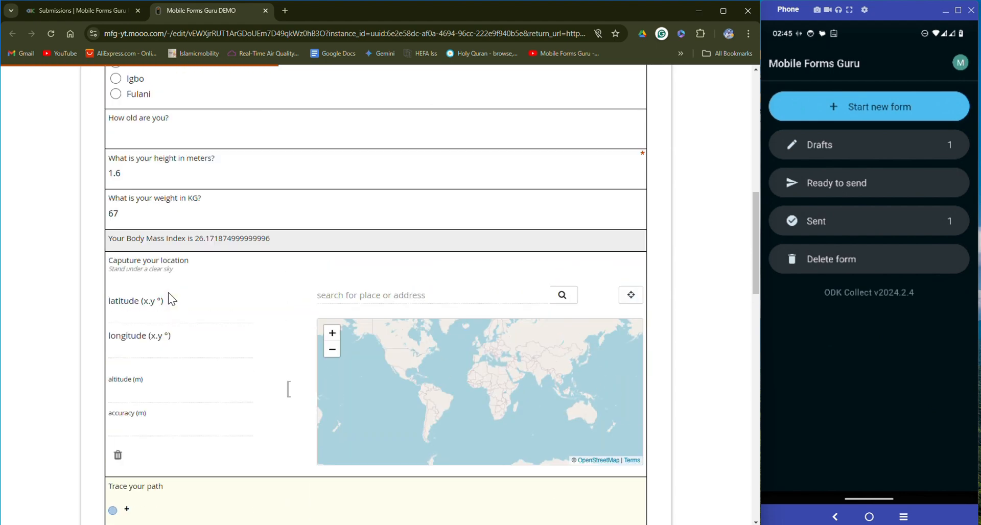
scroll(150, 168, "up", 2)
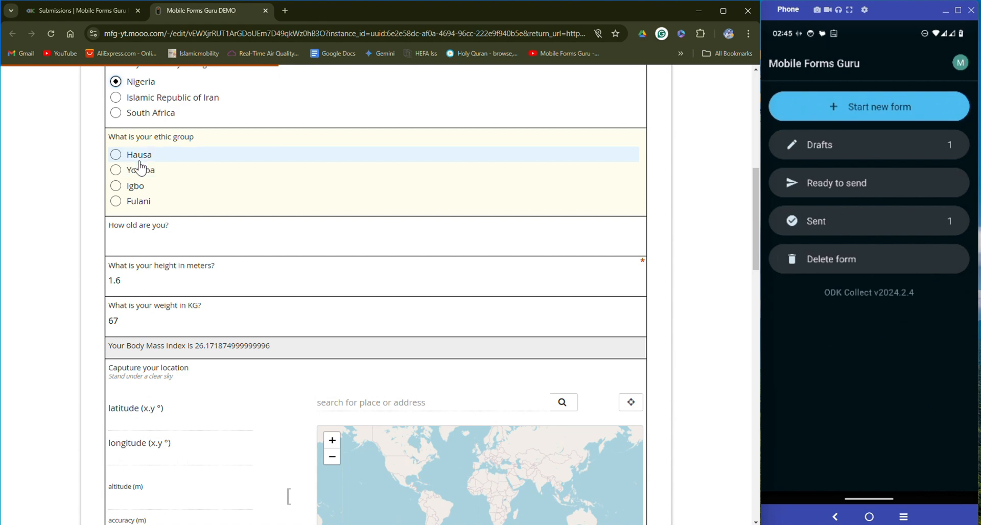
left_click(136, 155)
scroll(230, 245, "down", 8)
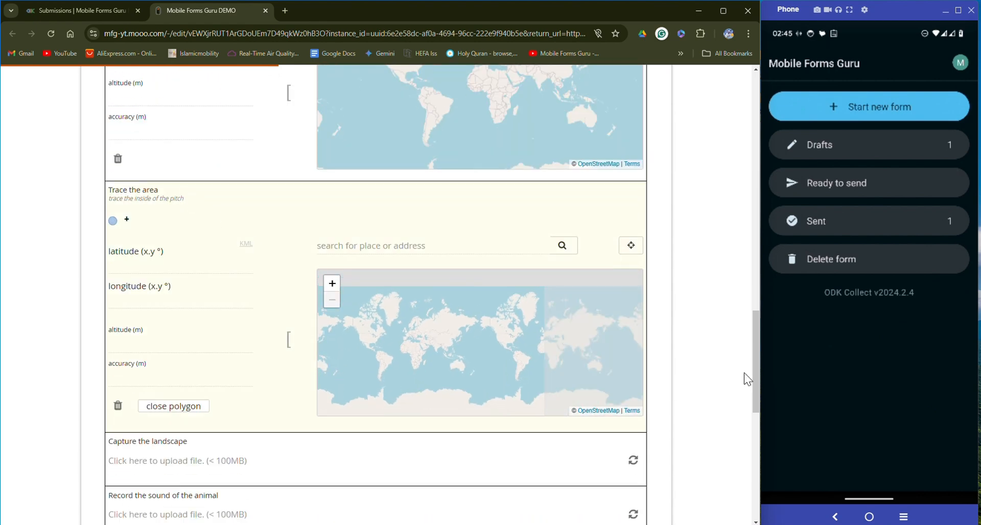
scroll(707, 342, "down", 9)
left_click(403, 440)
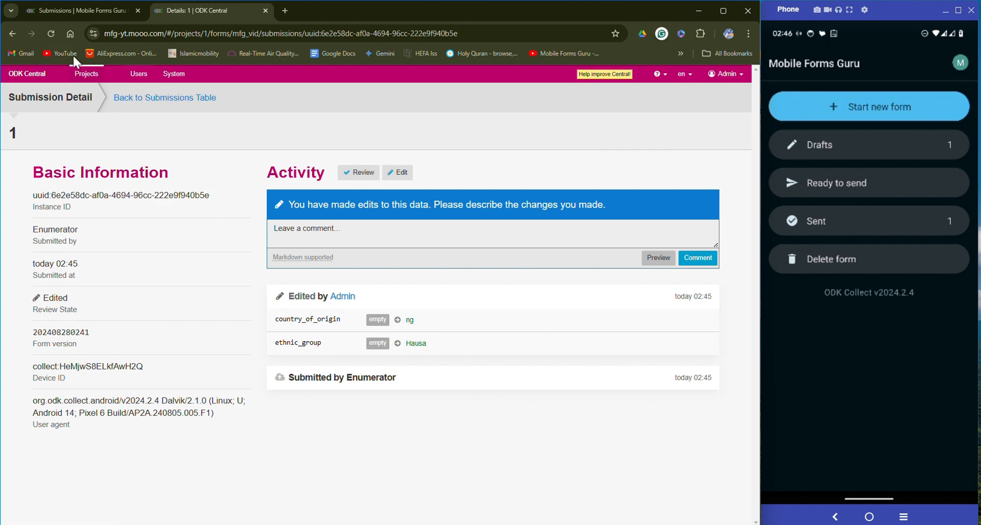
Refresh the submissions table to show the Edited submission with ng and Hausa, reviewing then closing its details
left_click(95, 8)
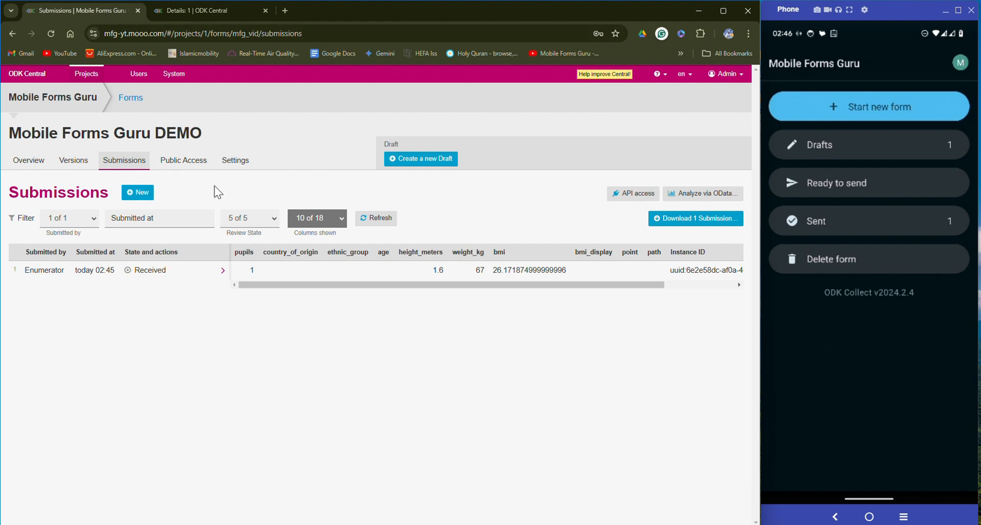
left_click(375, 220)
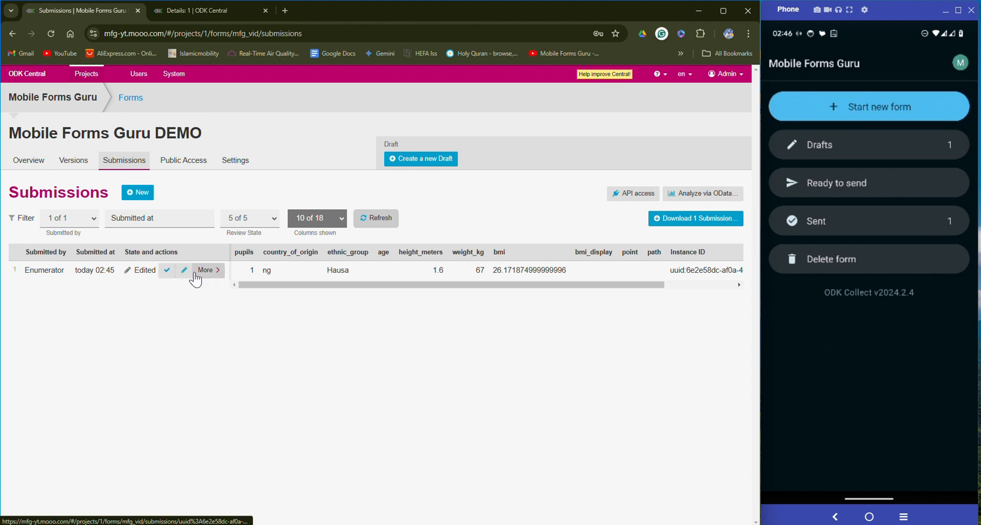
left_click(207, 272)
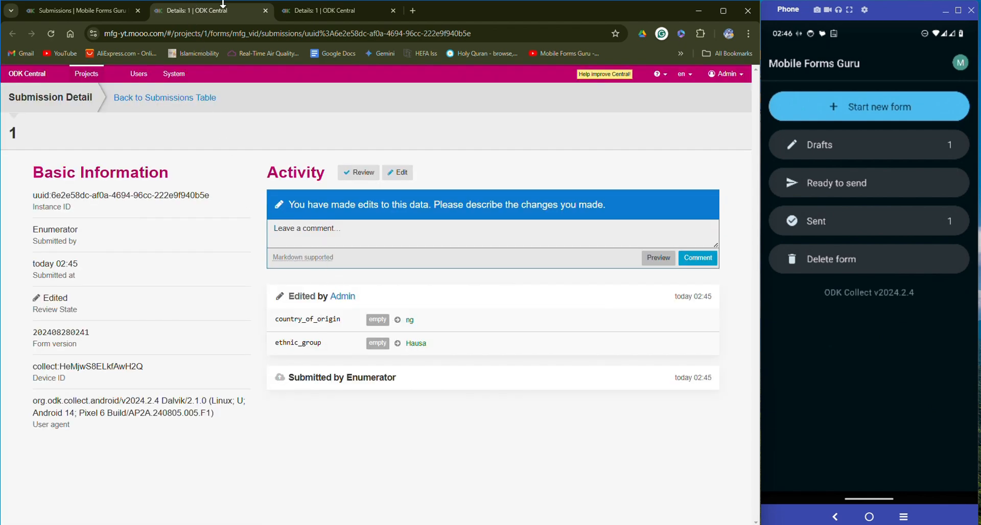
left_click(265, 10)
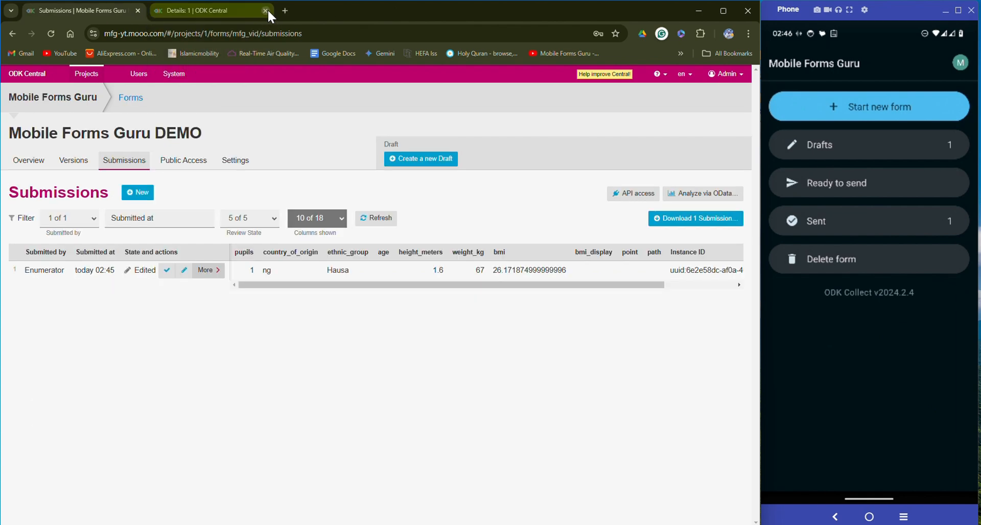
left_click(265, 10)
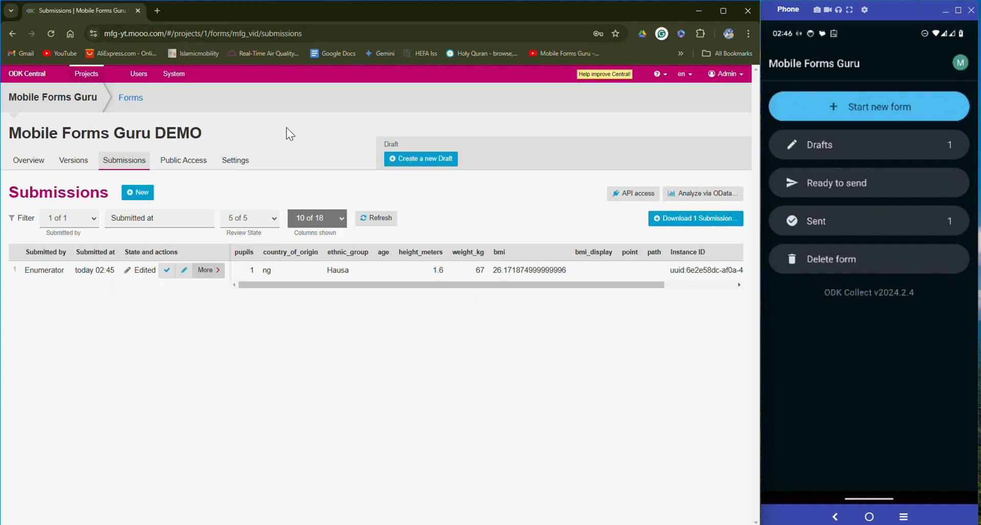